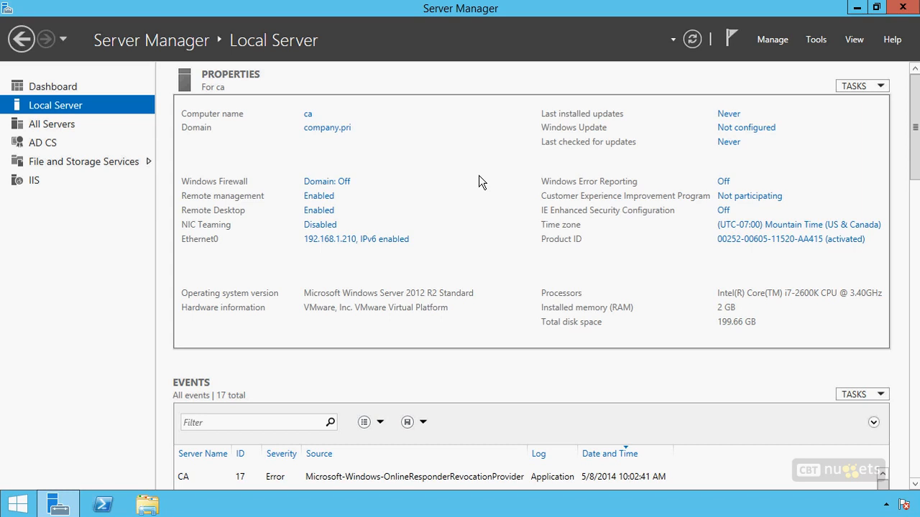
# Open Internet Information Services (IIS) Manager and display the TestMyWeb site under the CA server
pyautogui.press('super')
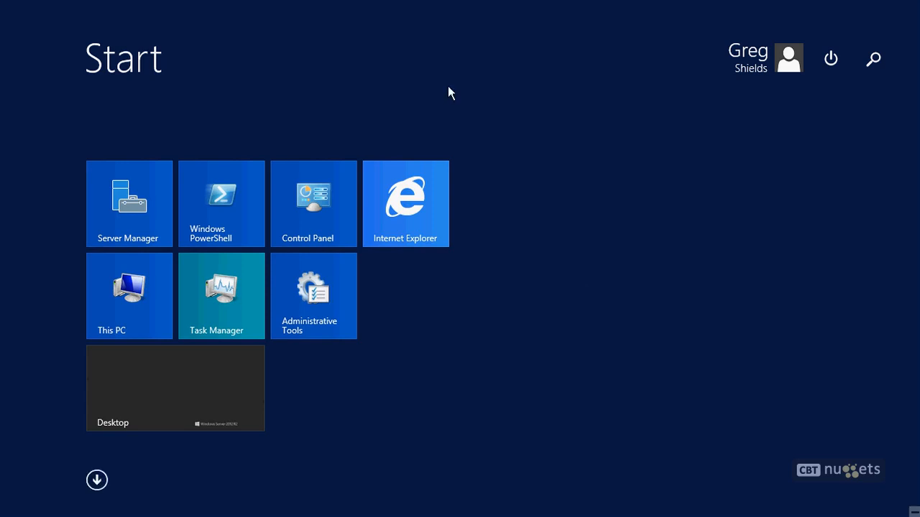
pyautogui.write('iis) Manager')
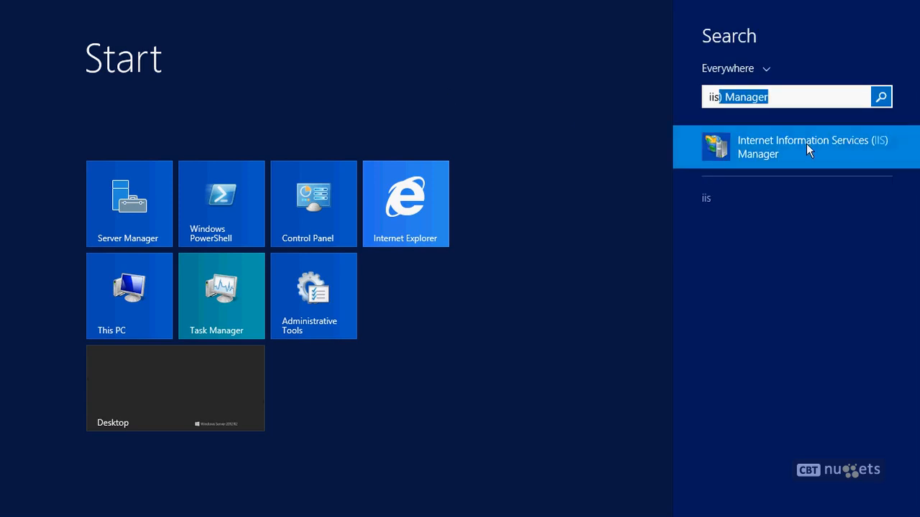
pyautogui.click(806, 147)
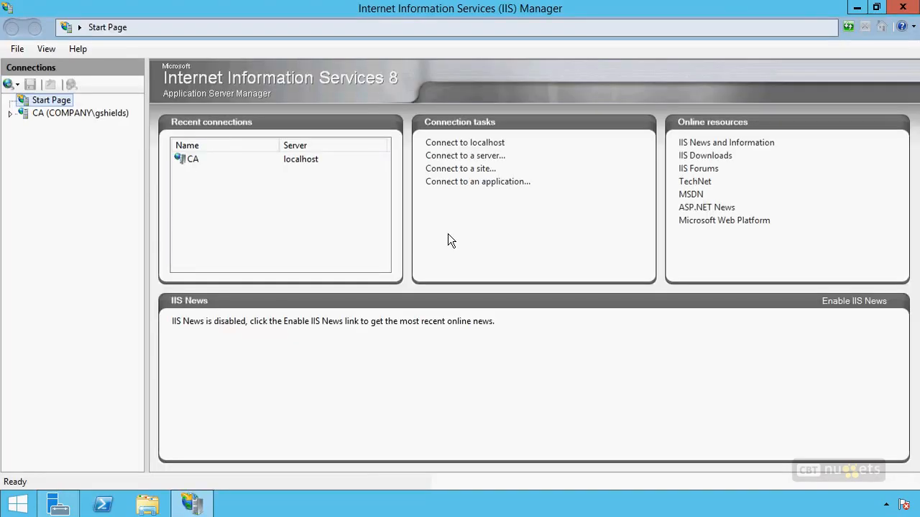
pyautogui.click(10, 113)
pyautogui.click(24, 139)
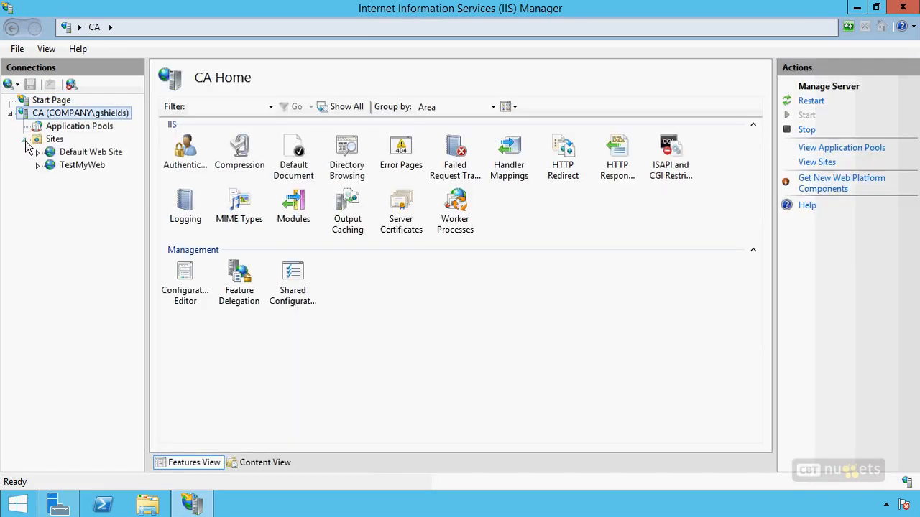
pyautogui.click(81, 165)
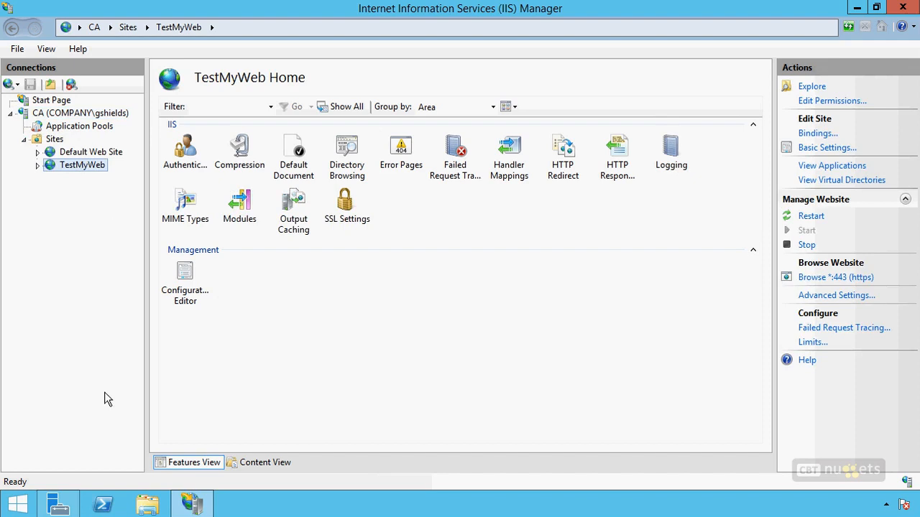
pyautogui.press('super')
pyautogui.click(398, 205)
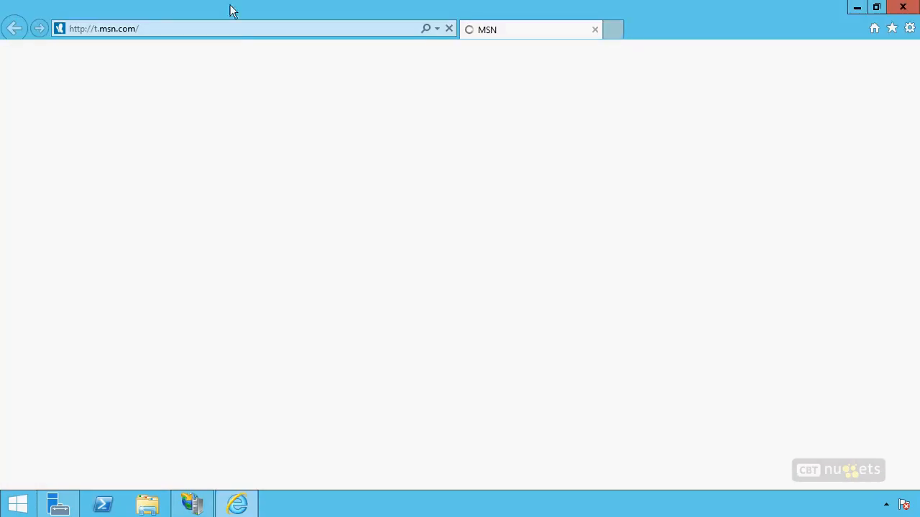
pyautogui.click(234, 29)
pyautogui.write('https://testmyweb')
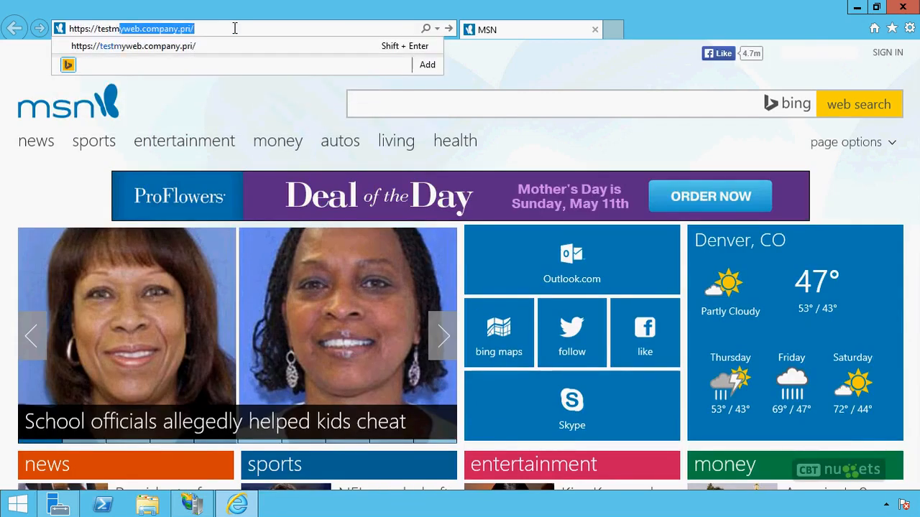
pyautogui.press('Return')
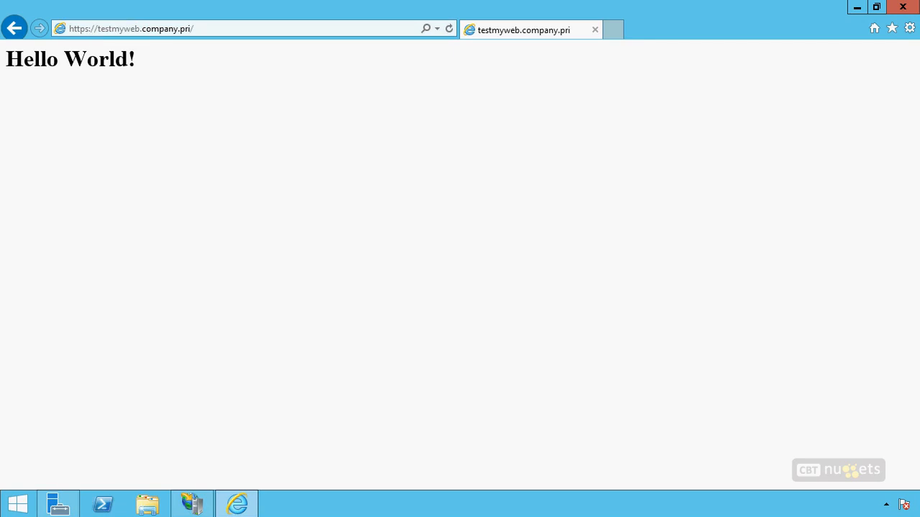
pyautogui.click(902, 9)
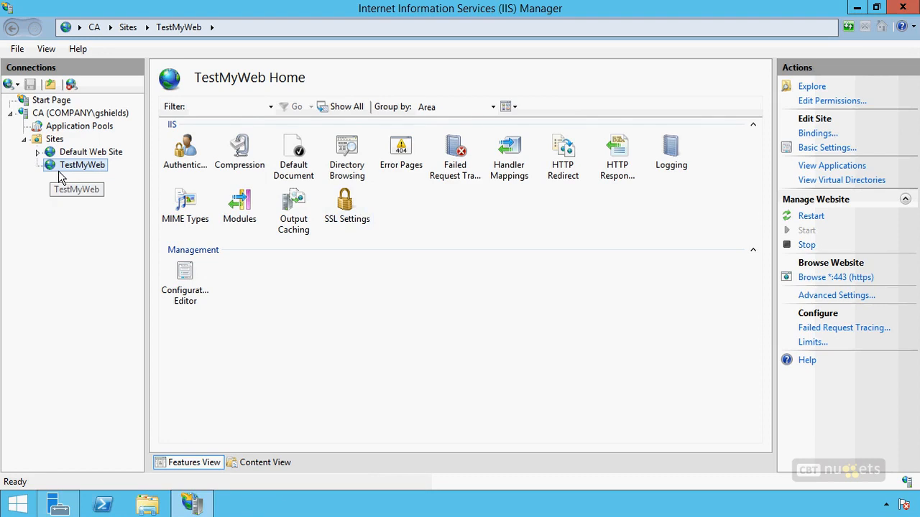
# Open the Server Certificates feature of the CA server
pyautogui.click(95, 113)
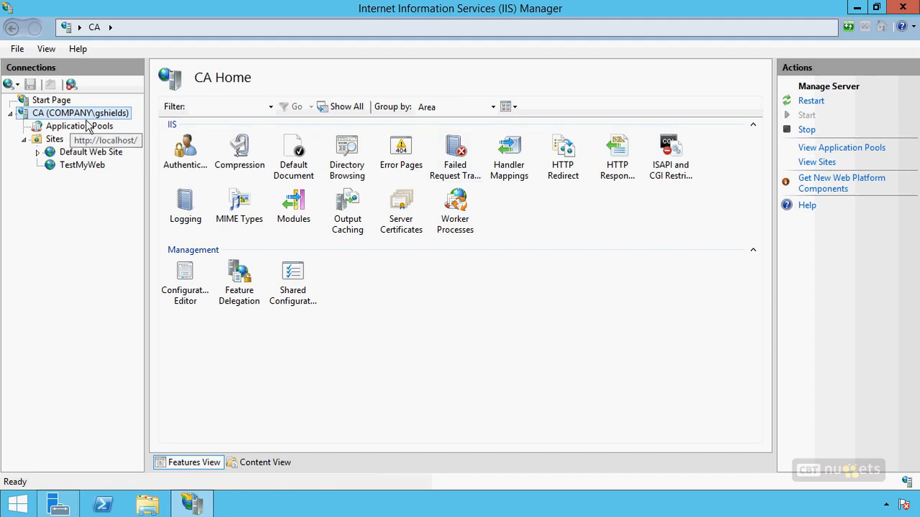
pyautogui.click(394, 203)
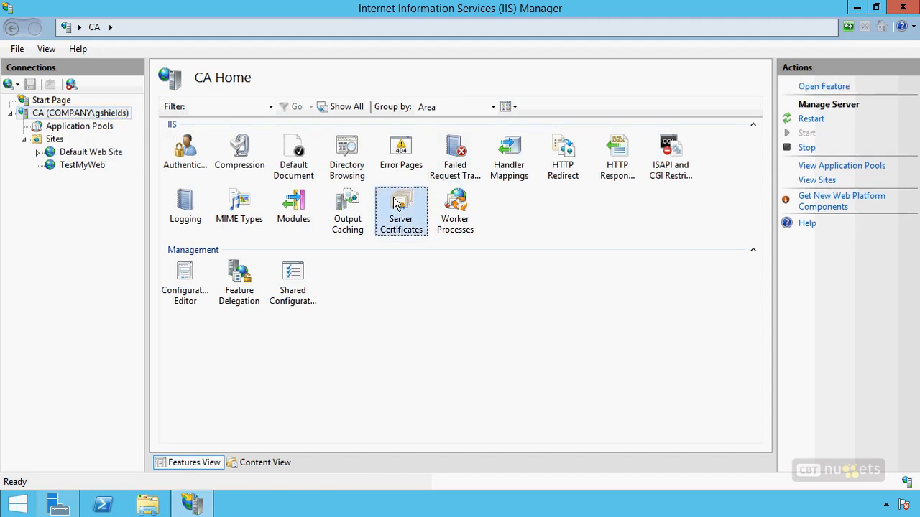
pyautogui.doubleClick(396, 202)
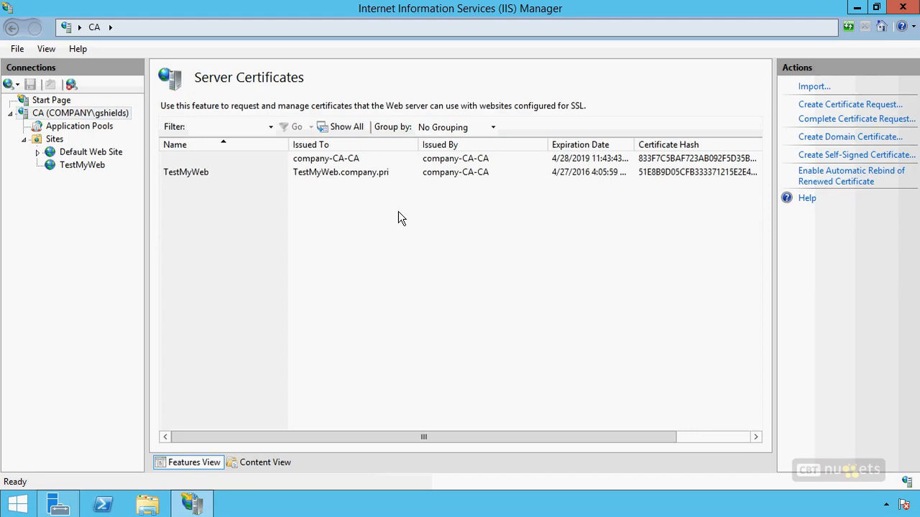
pyautogui.click(497, 245)
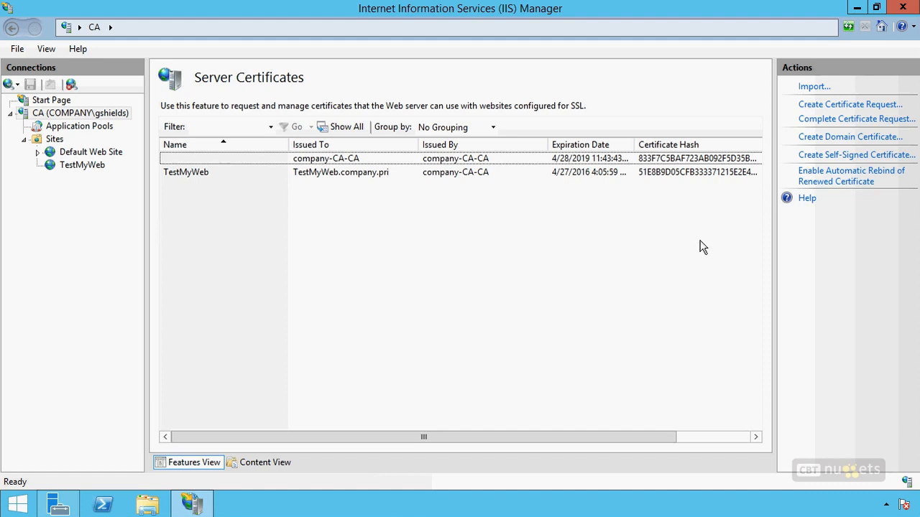
# Start a domain certificate with common name checkmystuff.company.pri and organization CBT Nuggets
pyautogui.click(850, 137)
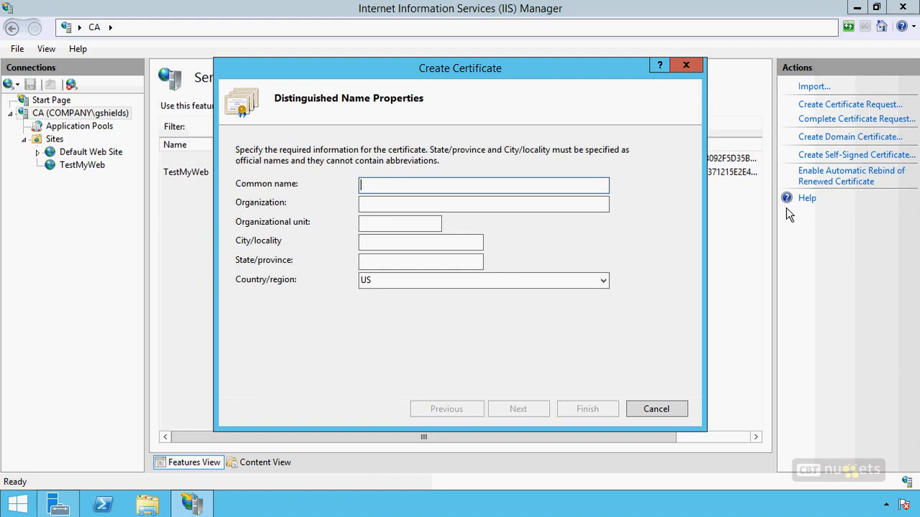
pyautogui.write('checkmystuff.company.pri')
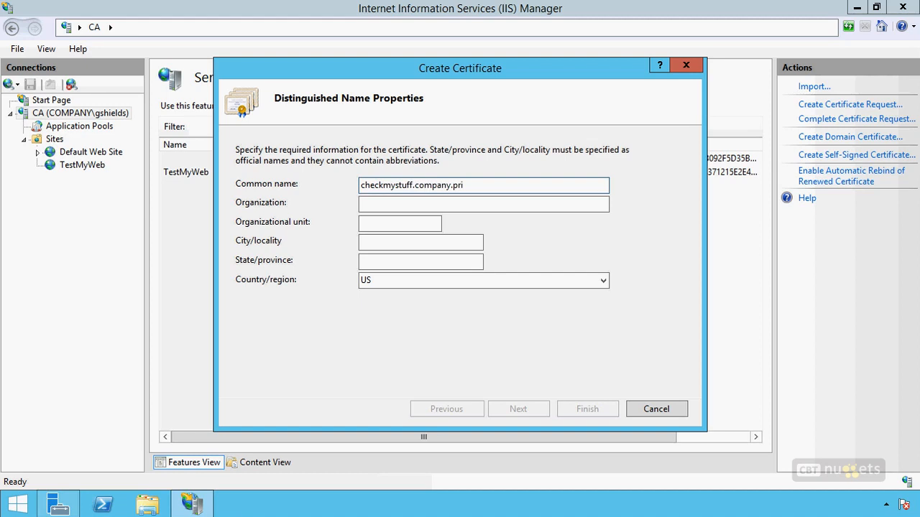
pyautogui.click(484, 204)
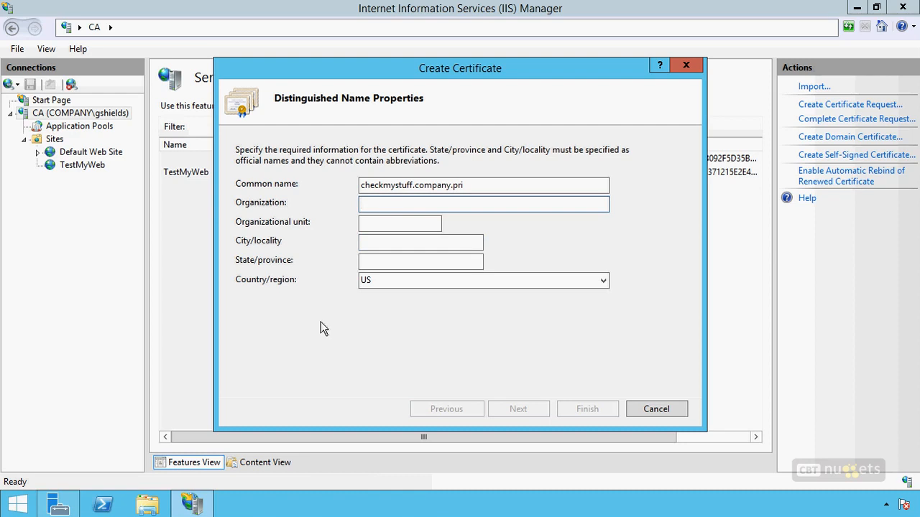
pyautogui.write('OU')
pyautogui.press('Tab')
pyautogui.hotkey('shift', 'Tab')
pyautogui.press('BackSpace')
pyautogui.press('BackSpace')
pyautogui.write('CBT Nuggets')
# Complete the certificate's distinguished name with organizational unit OU, city Denver and state CO, and continue to the certification authority page
pyautogui.press('Tab')
pyautogui.write('OU')
pyautogui.press('Tab')
pyautogui.write('Denver')
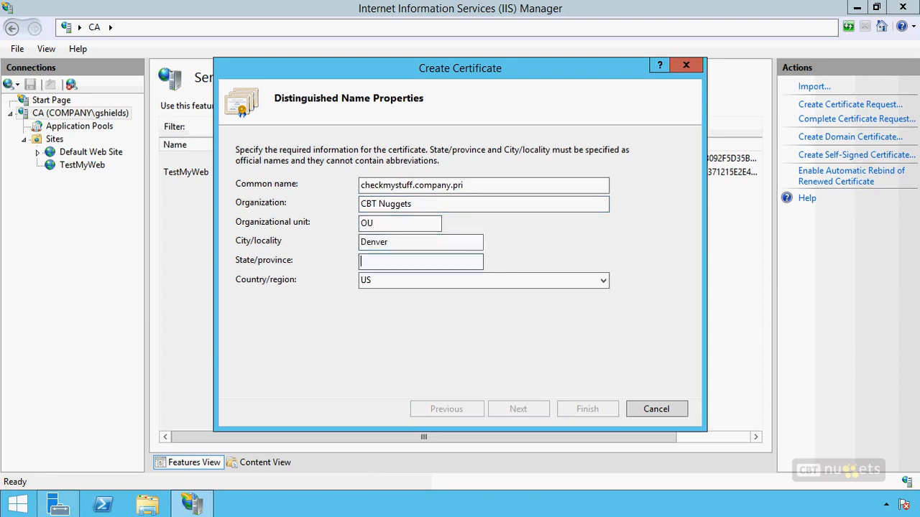
pyautogui.press('Tab')
pyautogui.write('CO')
pyautogui.press('Tab')
pyautogui.click(510, 406)
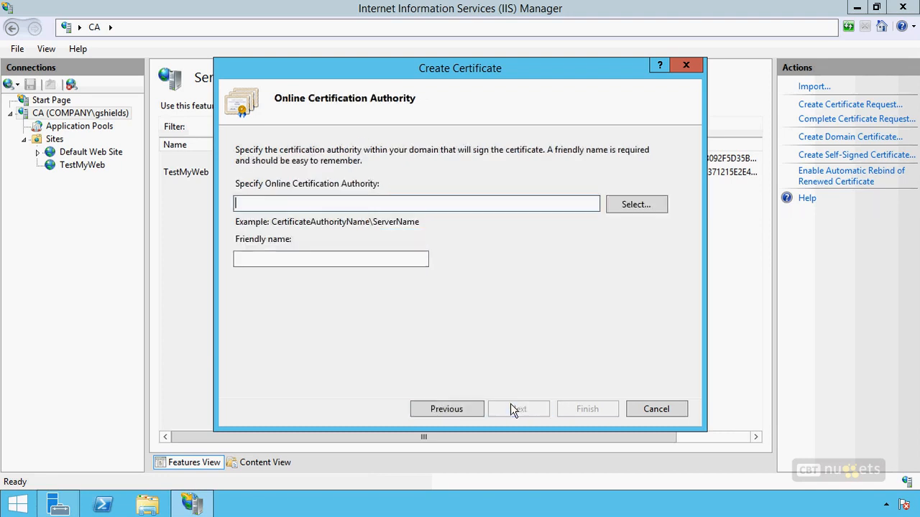
# Choose company-CA-CA as the online certification authority, set the friendly name to checkmystuff, and create the certificate
pyautogui.click(650, 206)
pyautogui.click(270, 139)
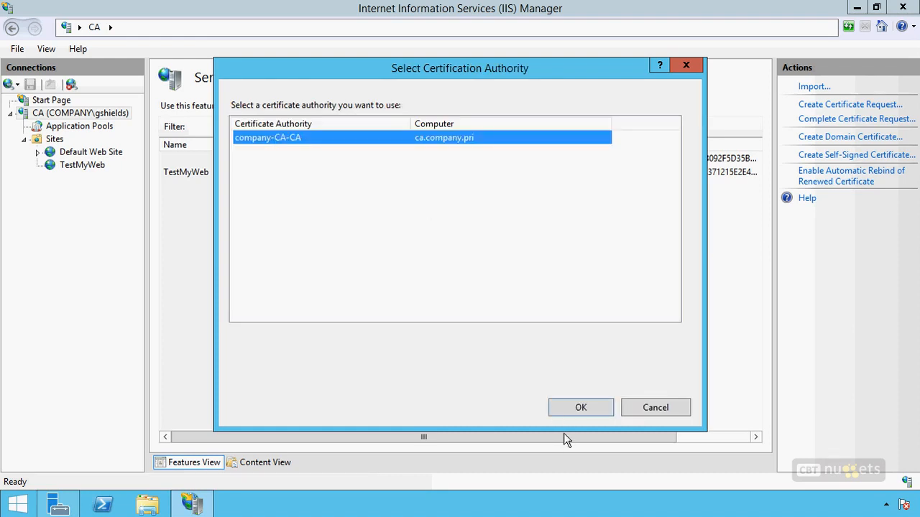
pyautogui.click(579, 408)
pyautogui.click(296, 258)
pyautogui.write('checkmystuff')
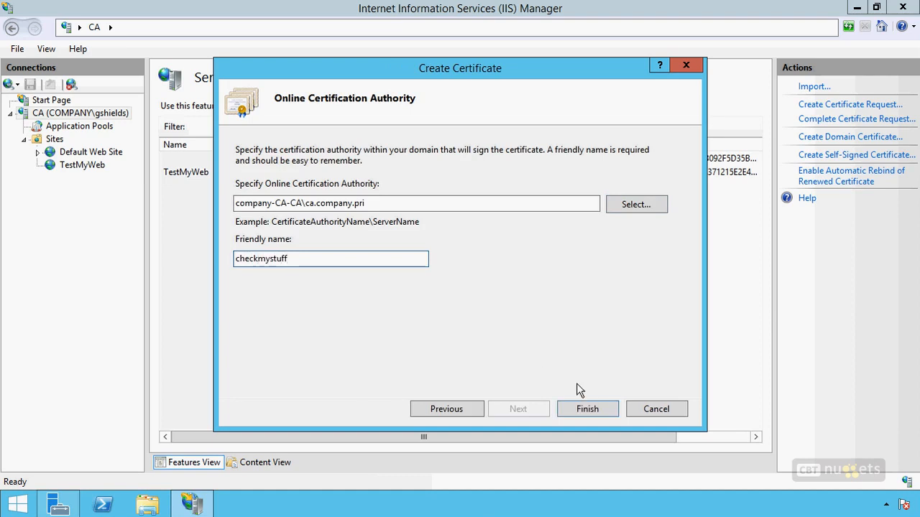
pyautogui.click(587, 409)
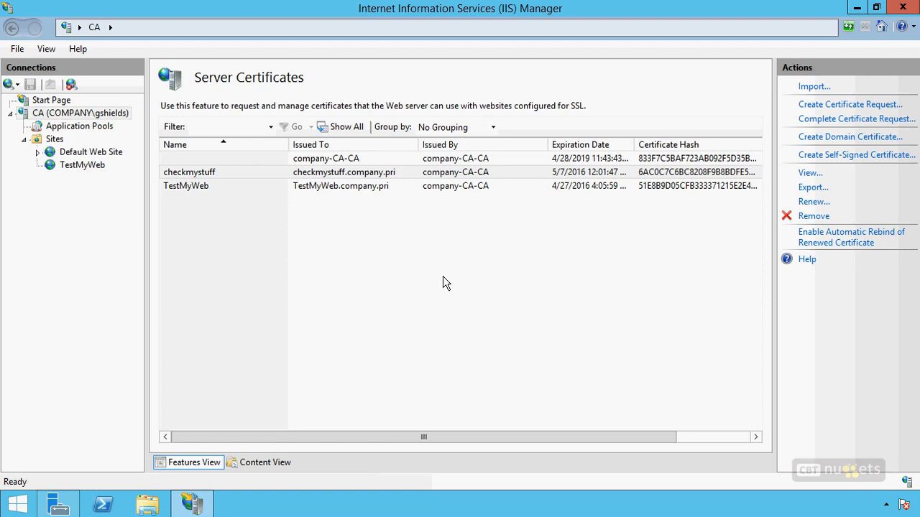
pyautogui.click(325, 173)
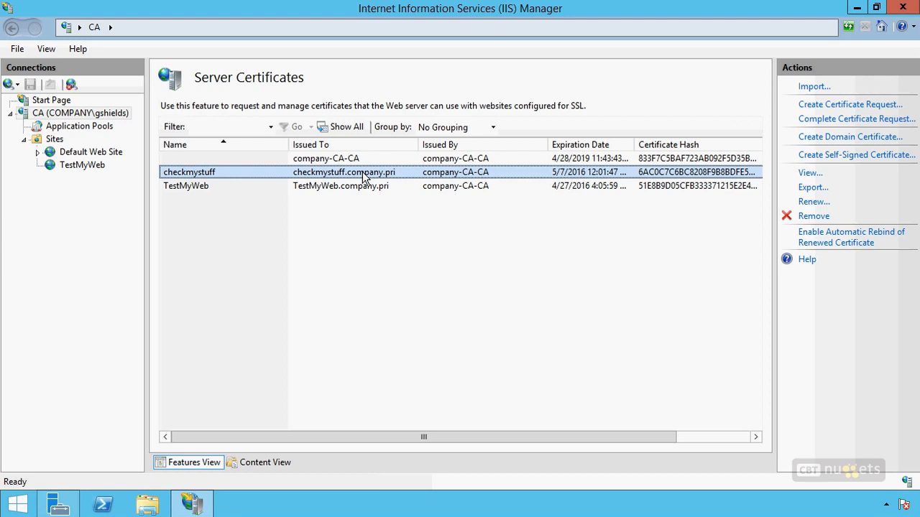
pyautogui.click(411, 272)
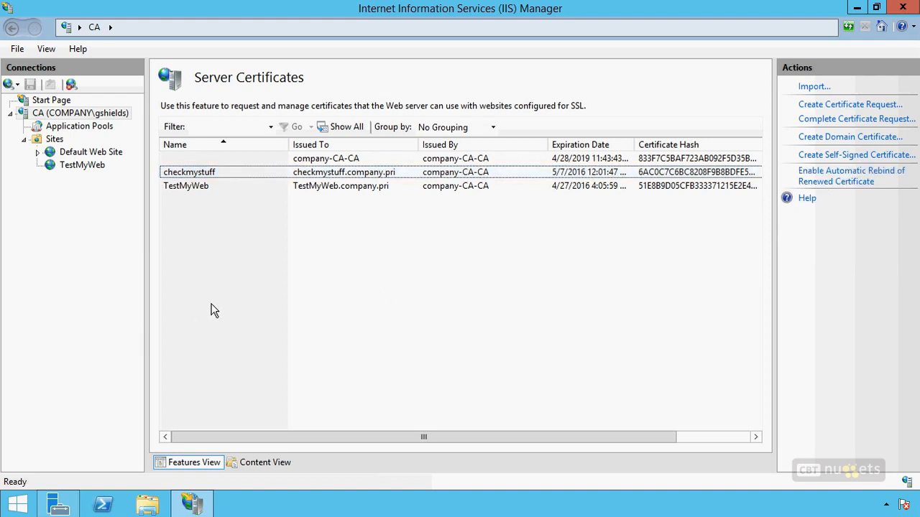
# Launch an empty Microsoft Management Console with mmc, allowing it to make changes to the computer
pyautogui.press('super+r')
pyautogui.write('mmc')
pyautogui.press('Return')
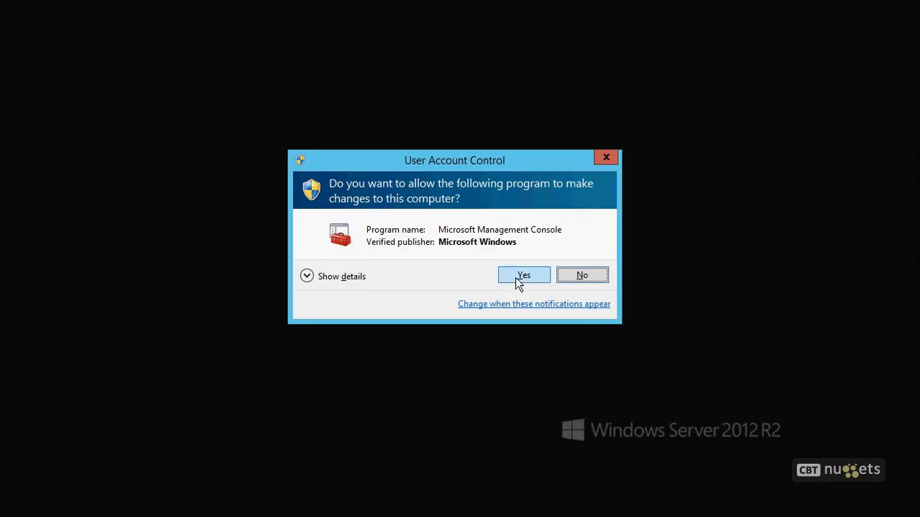
pyautogui.click(522, 277)
# Add the Certificates snap-in to the console for the computer account on the local computer
pyautogui.click(125, 124)
pyautogui.click(153, 208)
pyautogui.click(251, 224)
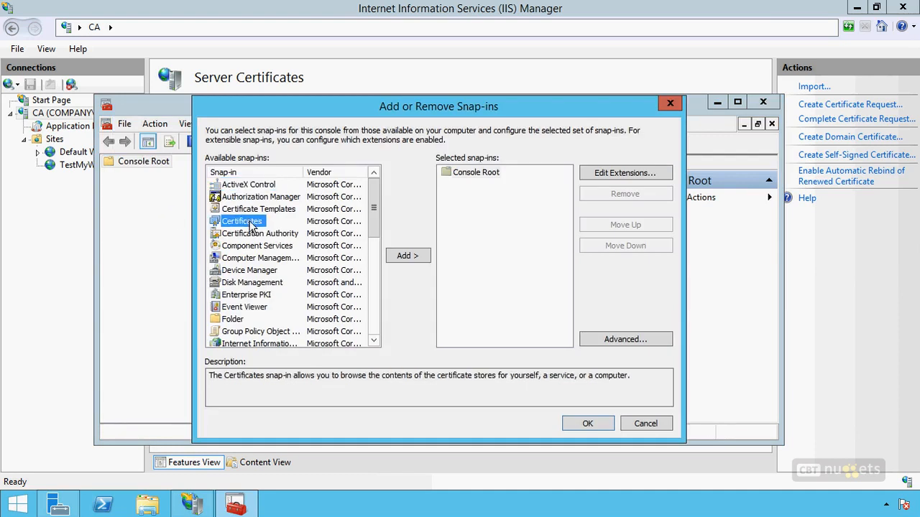
pyautogui.click(406, 255)
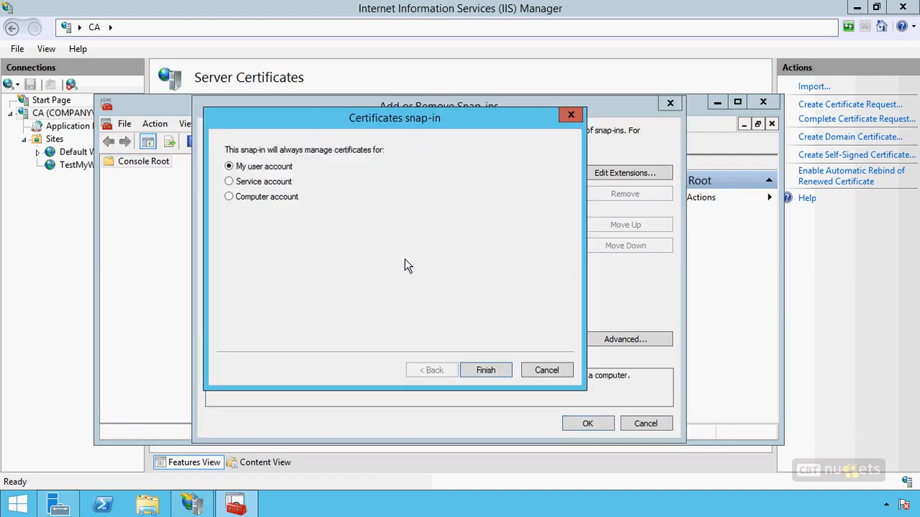
pyautogui.click(262, 198)
pyautogui.click(481, 372)
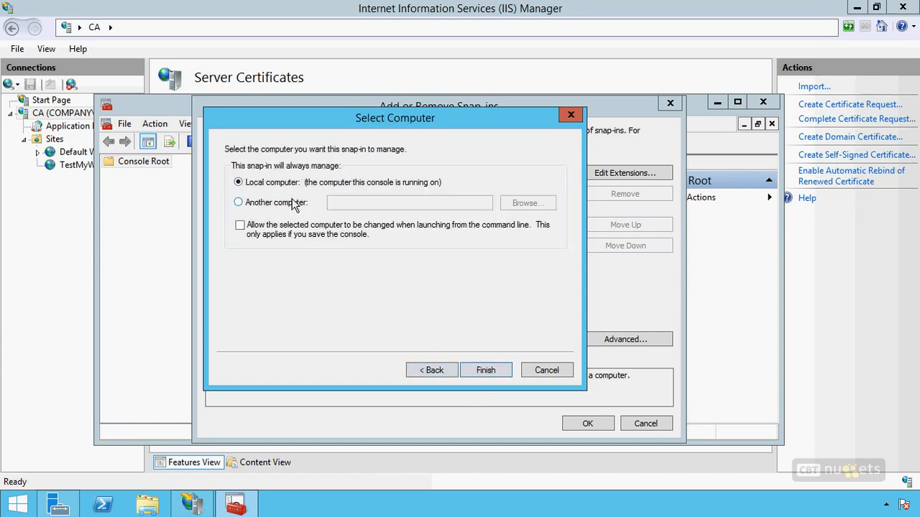
pyautogui.click(504, 372)
pyautogui.click(588, 424)
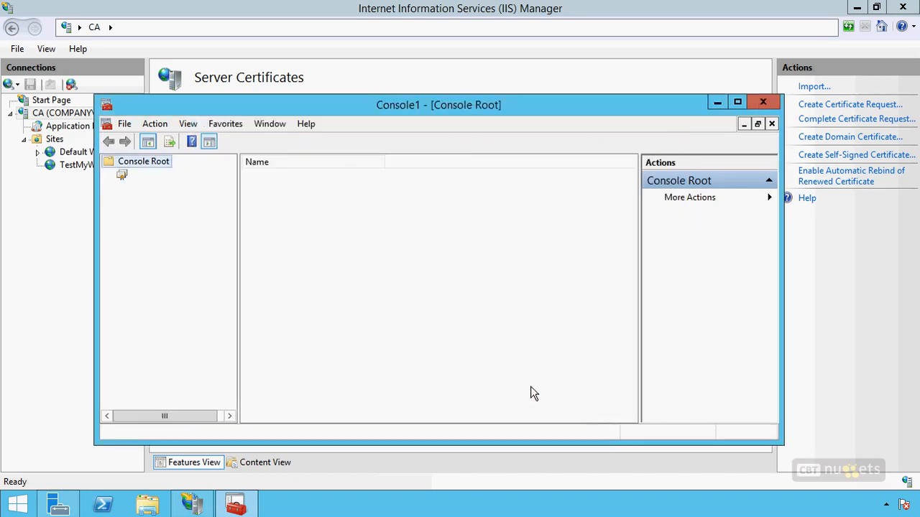
# Maximize the console and display the certificates in the local computer's Personal store
pyautogui.click(737, 101)
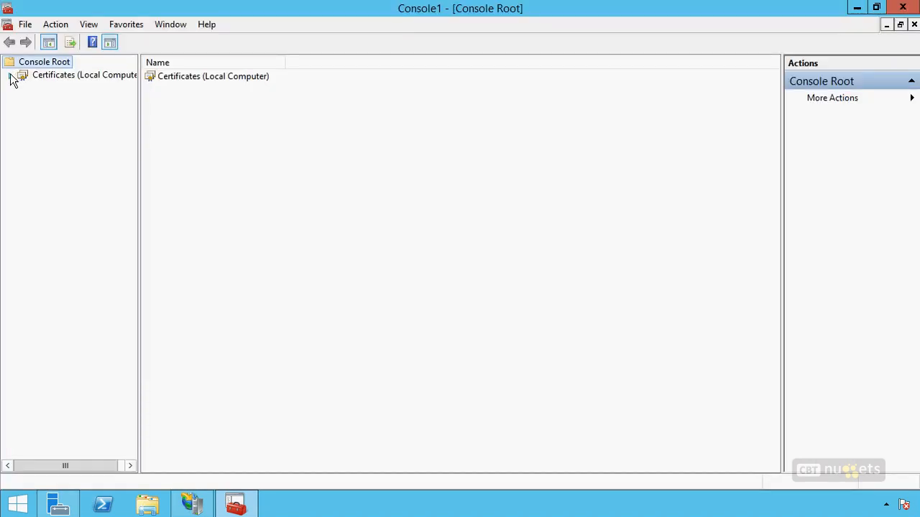
pyautogui.click(10, 75)
pyautogui.click(23, 88)
pyautogui.click(76, 99)
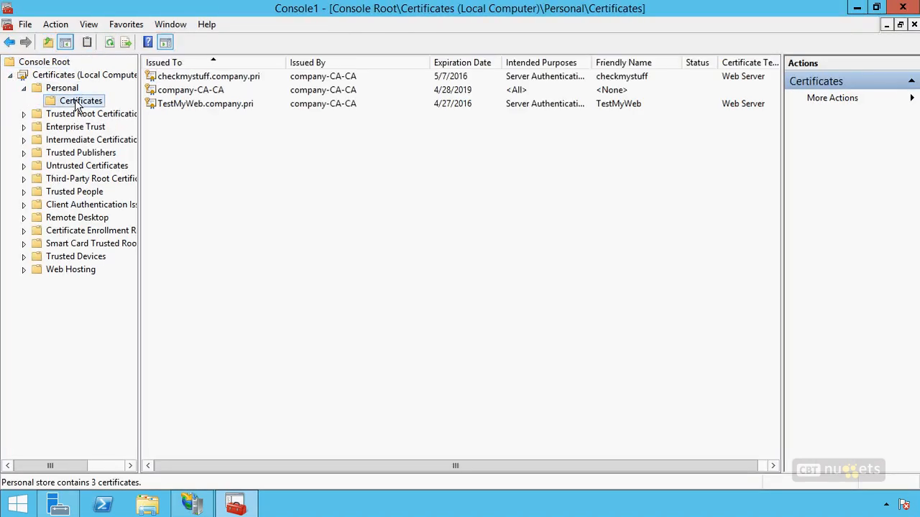
# Open the checkmystuff.company.pri certificate and examine its details and the entries in its certification path
pyautogui.click(227, 77)
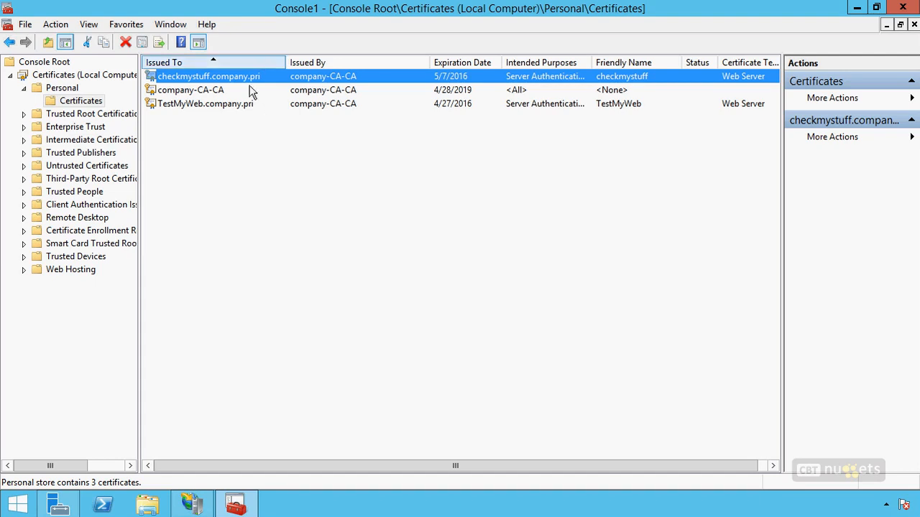
pyautogui.doubleClick(237, 77)
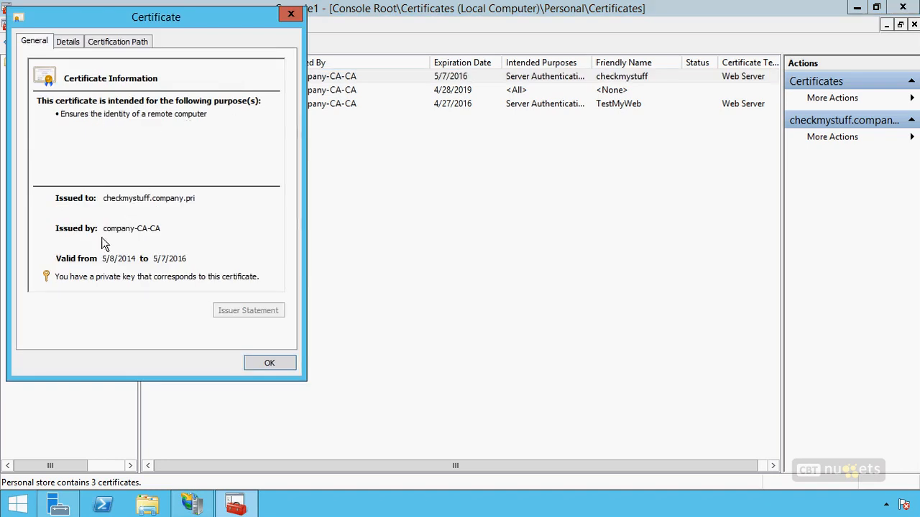
pyautogui.click(69, 41)
pyautogui.click(117, 43)
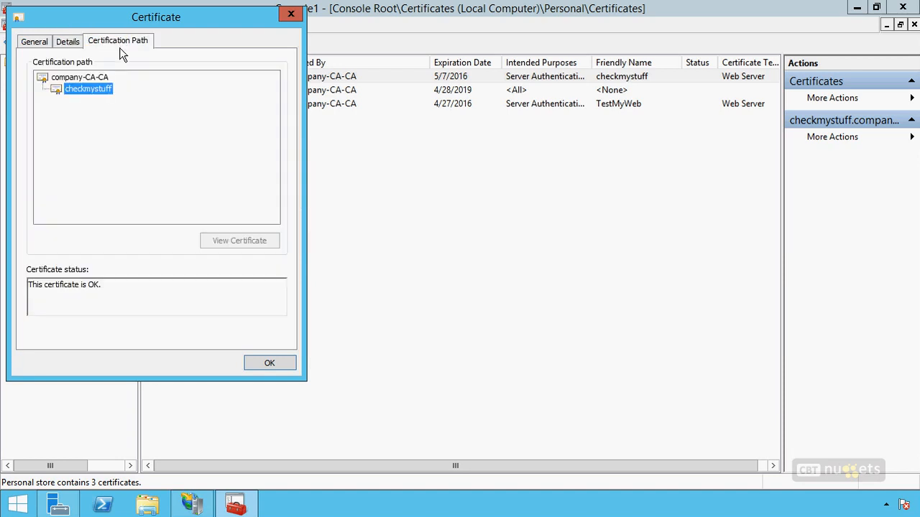
pyautogui.click(67, 76)
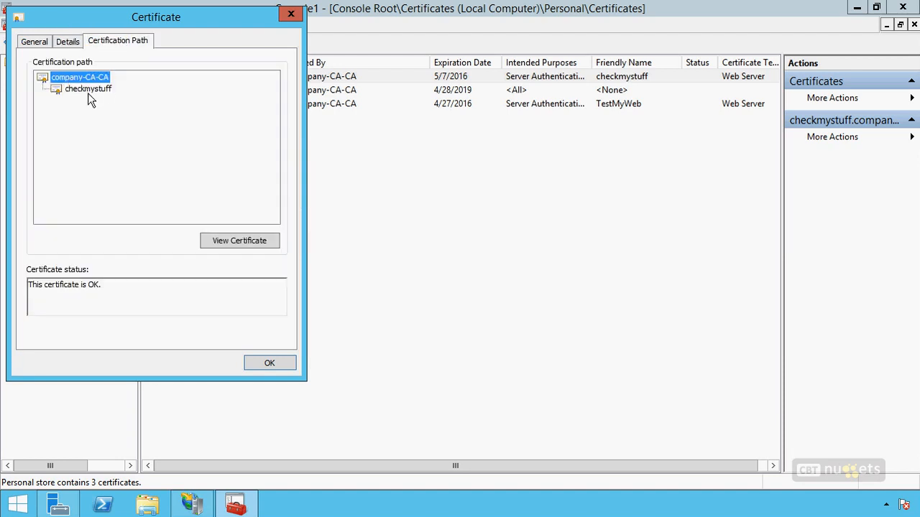
pyautogui.click(87, 89)
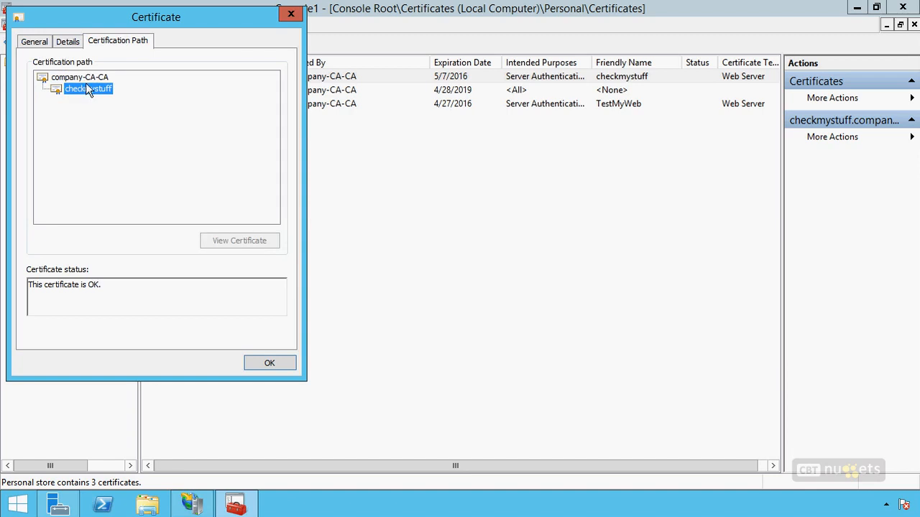
# Compare the company-CA-CA and checkmystuff entries in the certification path, and close the certificate
pyautogui.click(81, 77)
pyautogui.click(81, 90)
pyautogui.click(84, 78)
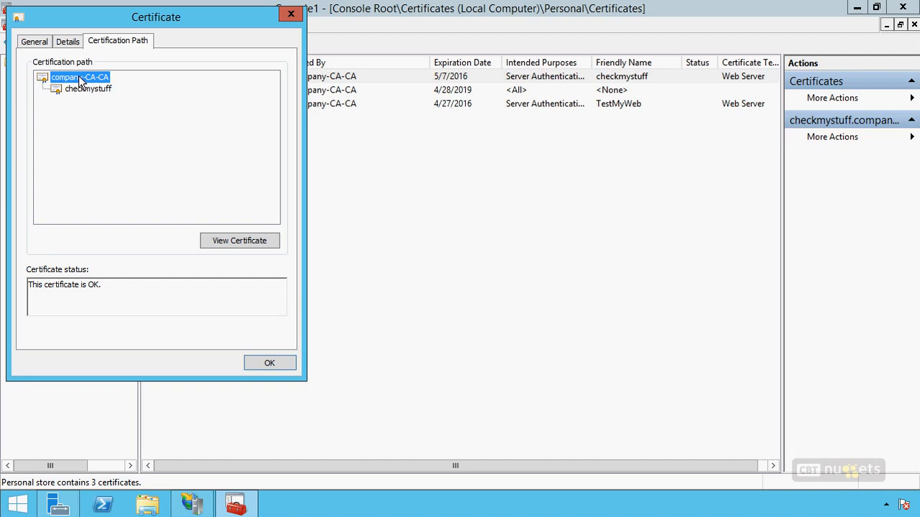
pyautogui.click(278, 361)
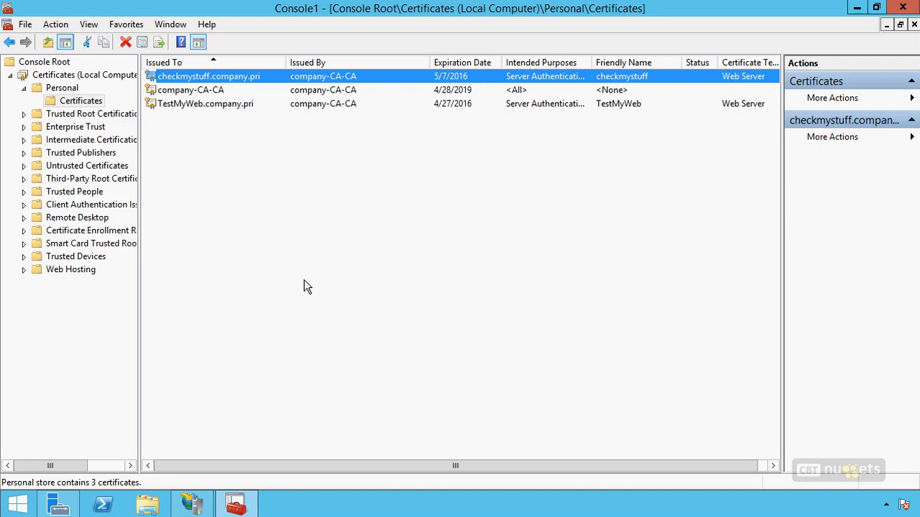
# Examine the Thawte, VeriSign and company-CA-CA certificates in the Trusted Root Certification Authorities store, widening the console tree to show full store names
pyautogui.click(81, 115)
pyautogui.click(23, 114)
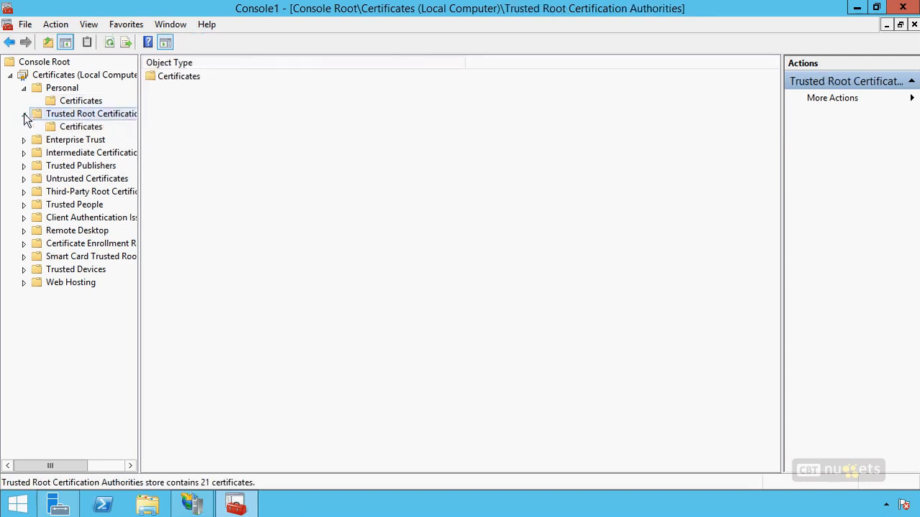
pyautogui.click(82, 128)
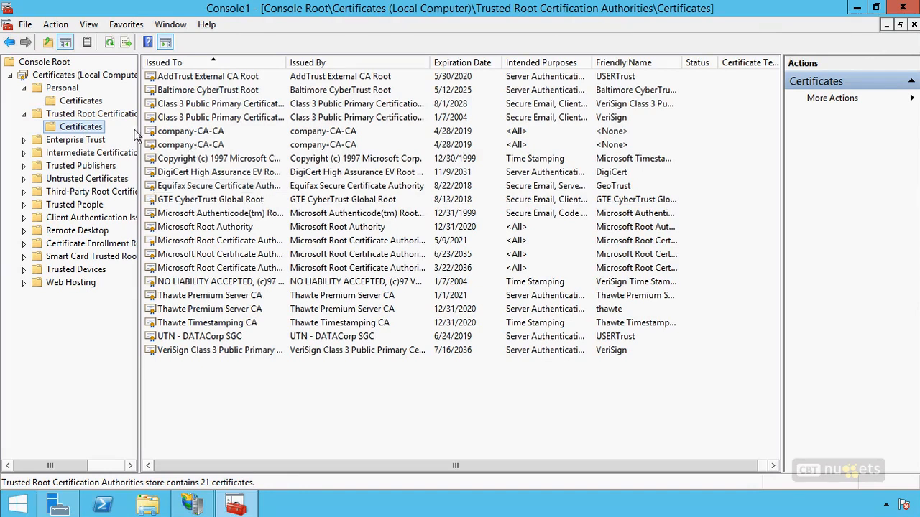
pyautogui.moveTo(138, 137); pyautogui.dragTo(196, 136)
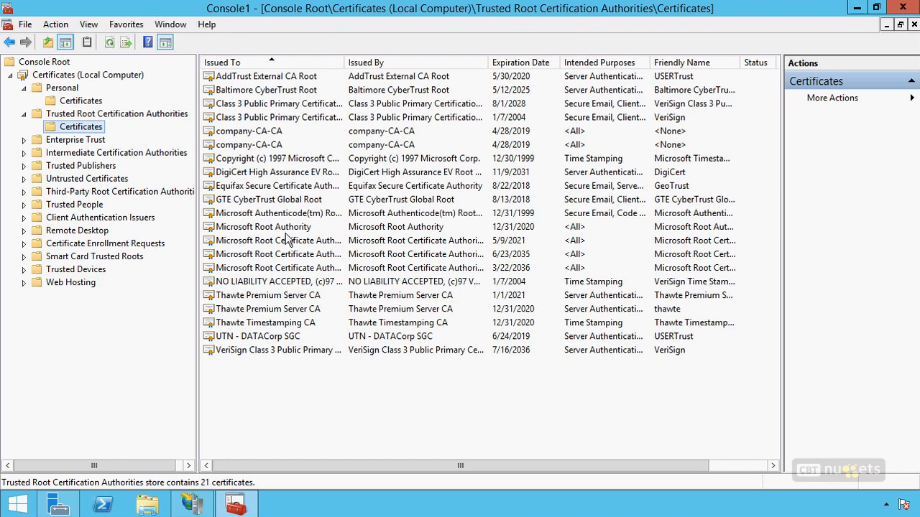
pyautogui.click(267, 298)
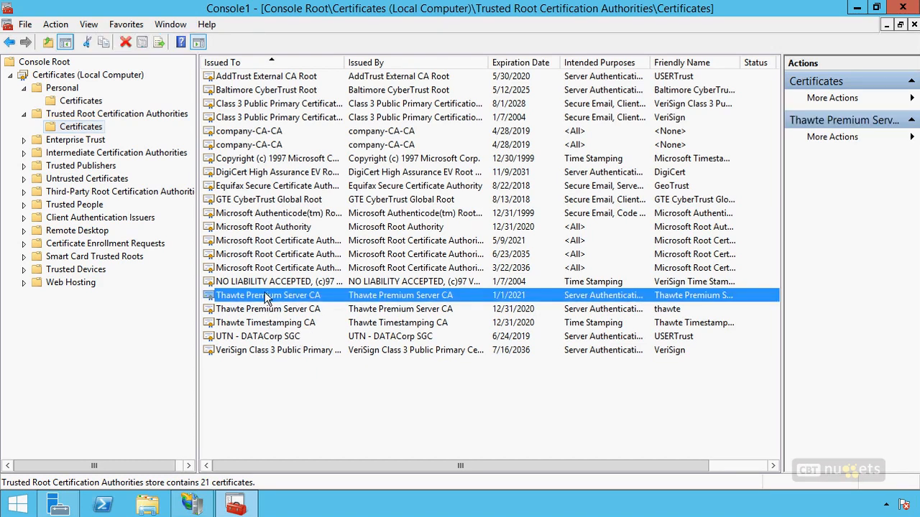
pyautogui.click(280, 351)
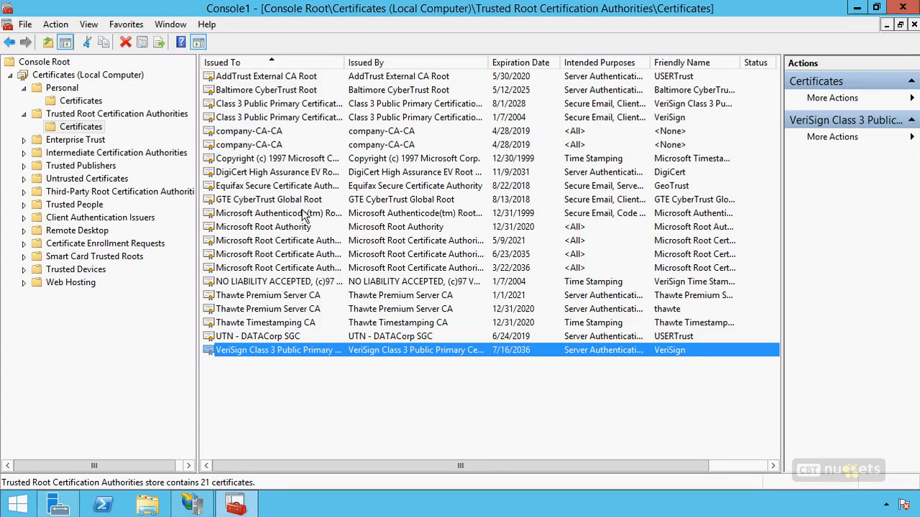
pyautogui.click(266, 146)
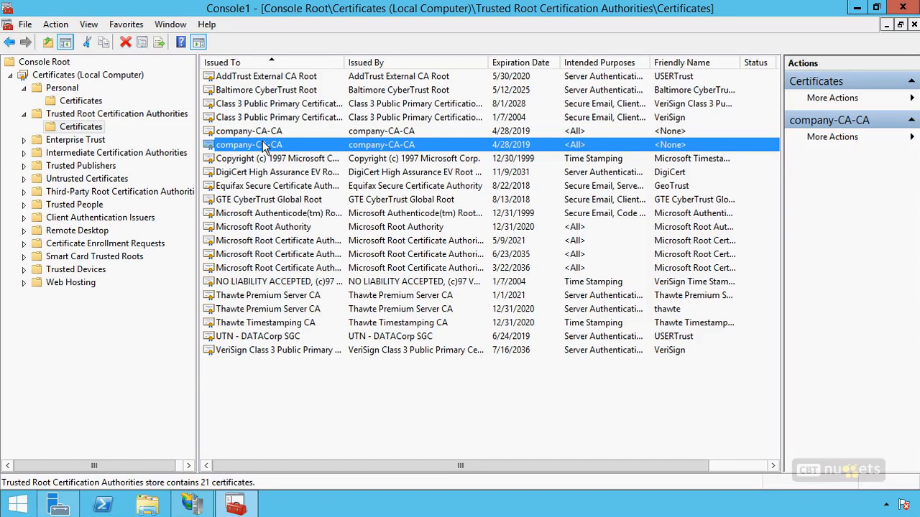
pyautogui.click(75, 128)
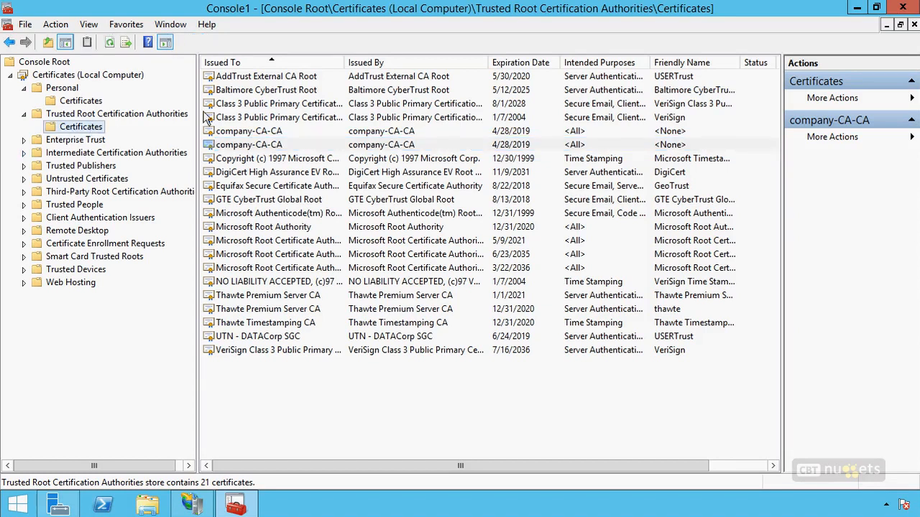
pyautogui.click(246, 147)
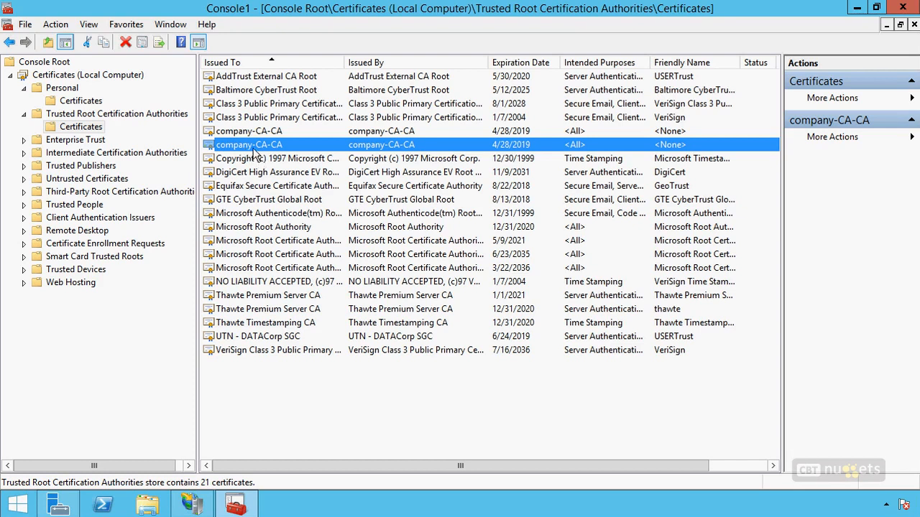
# Inspect company-CA-CA among the Intermediate Certification Authorities certificates and review the Personal and Trusted Root certificates again
pyautogui.click(79, 154)
pyautogui.click(24, 153)
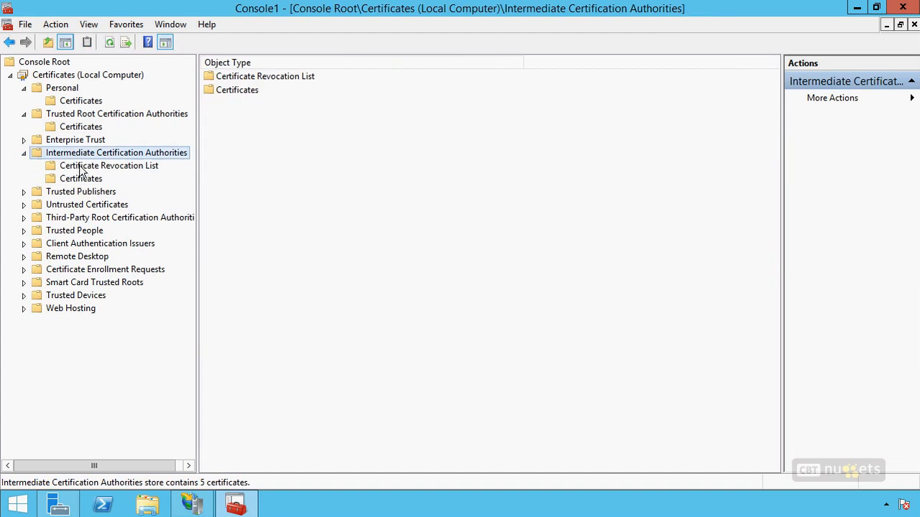
pyautogui.click(79, 179)
pyautogui.click(273, 91)
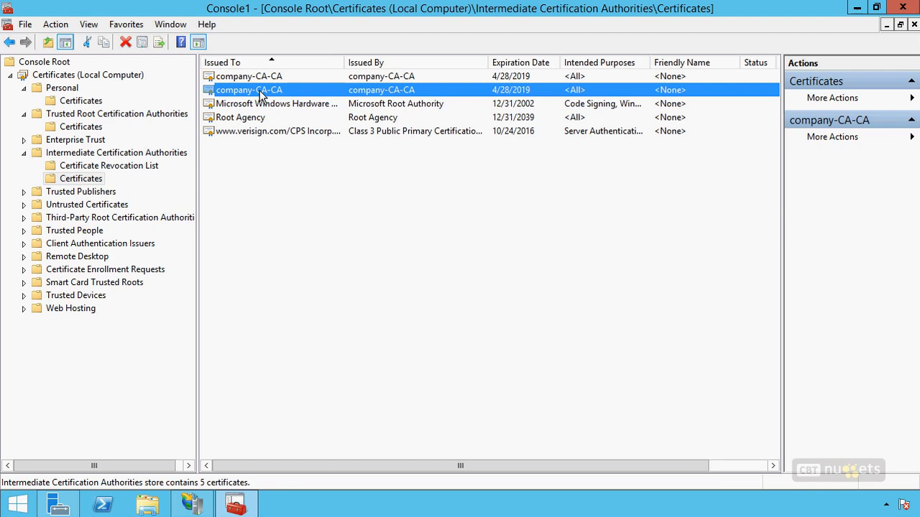
pyautogui.click(75, 100)
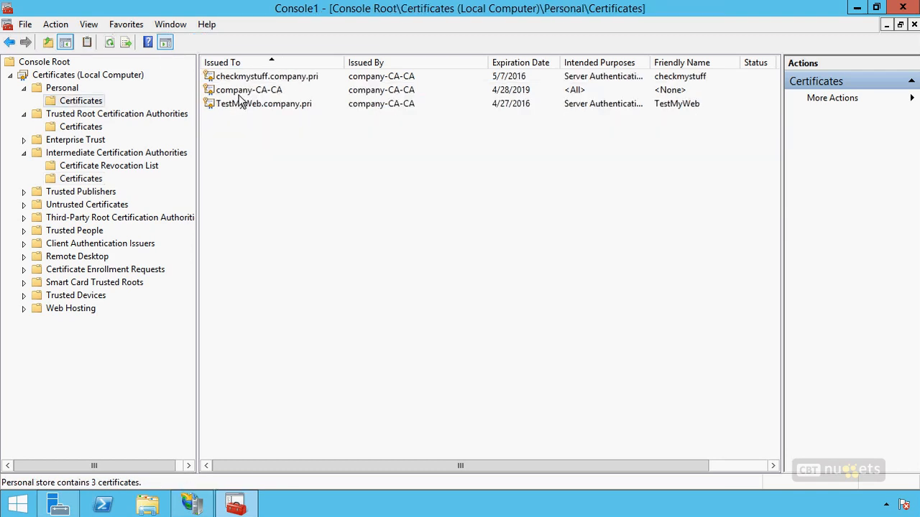
pyautogui.click(71, 127)
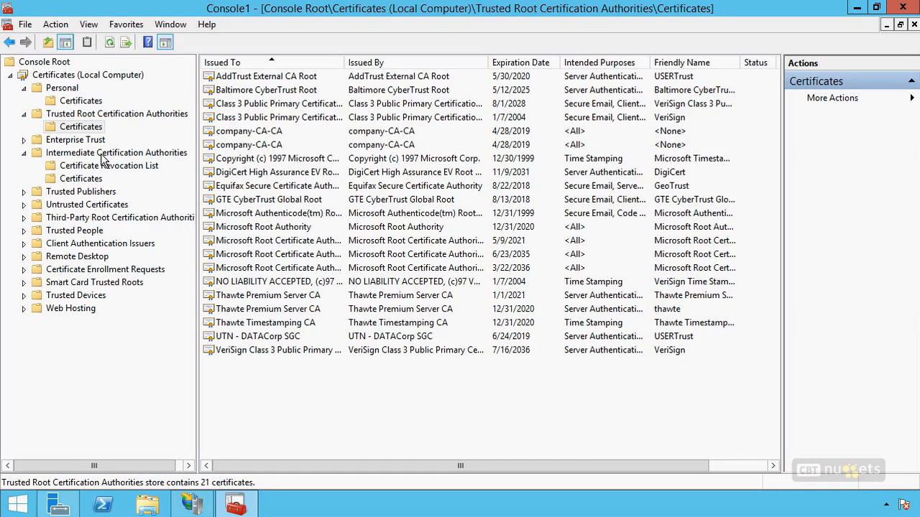
# Start a new certificate request from the Personal store with the Active Directory Enrollment Policy and view the Computer template's details
pyautogui.click(82, 102)
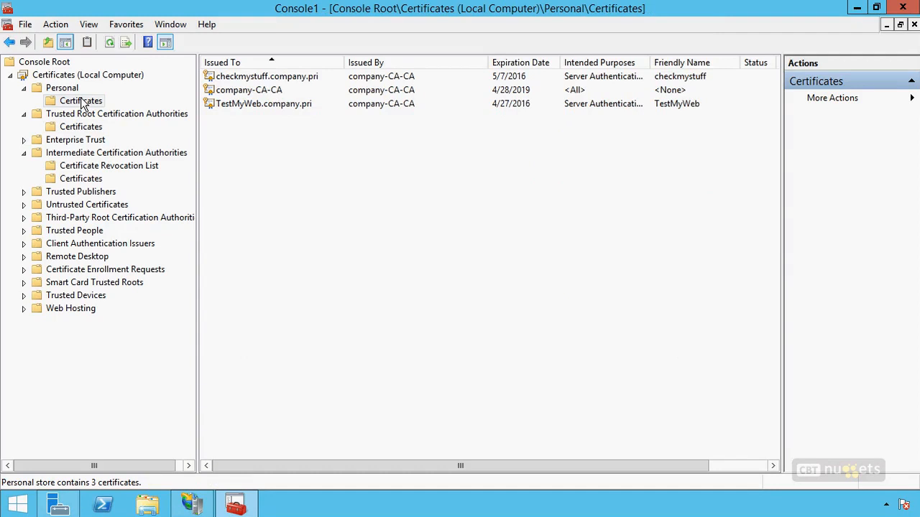
pyautogui.rightClick(82, 102)
pyautogui.moveTo(115, 110)
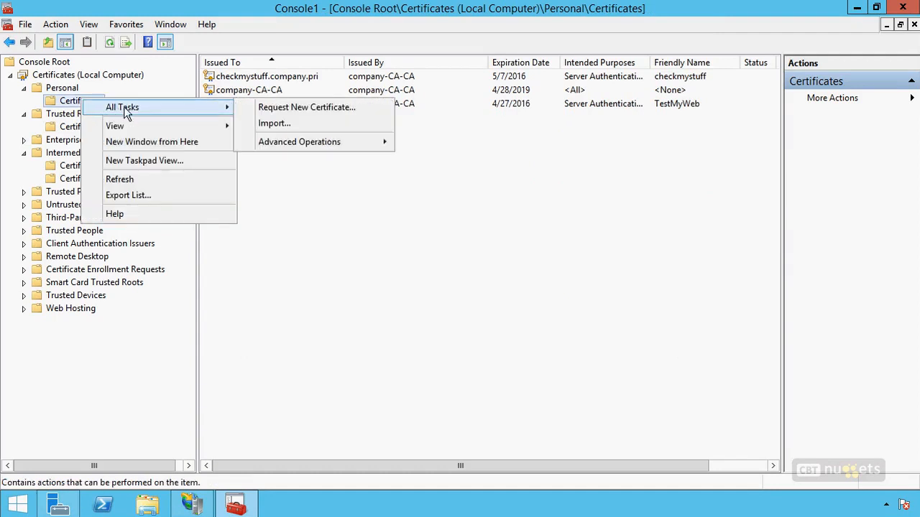
pyautogui.click(311, 107)
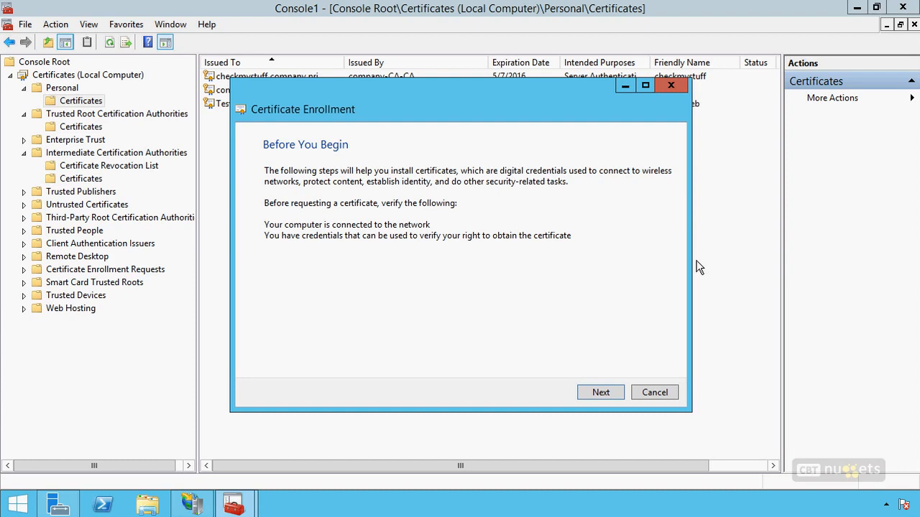
pyautogui.click(606, 391)
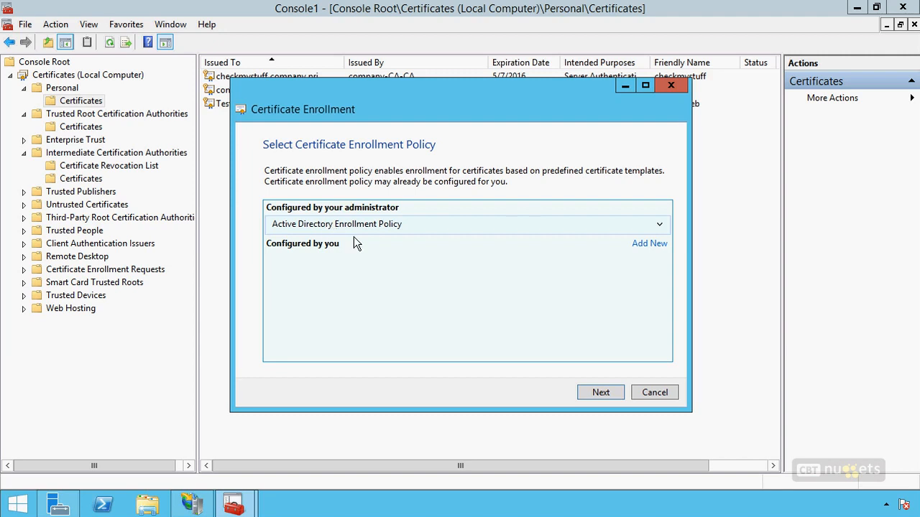
pyautogui.click(602, 392)
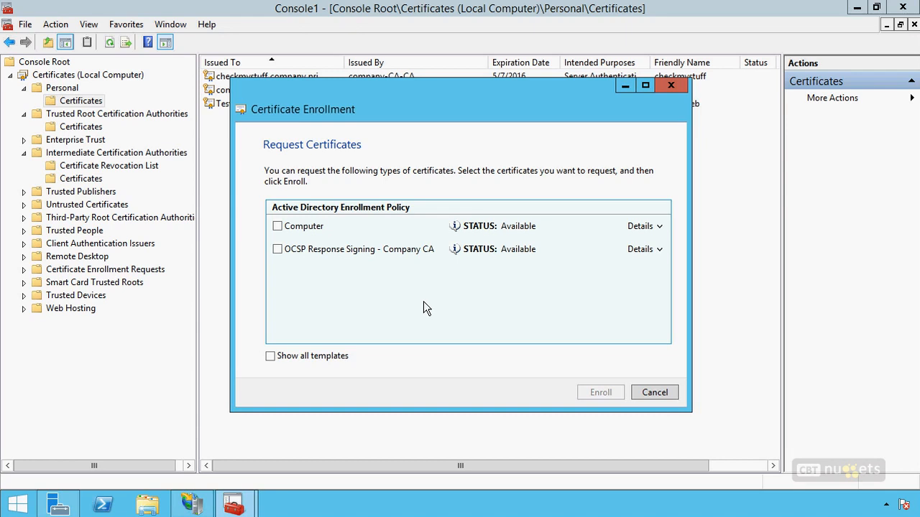
pyautogui.click(353, 252)
pyautogui.click(353, 251)
pyautogui.click(660, 228)
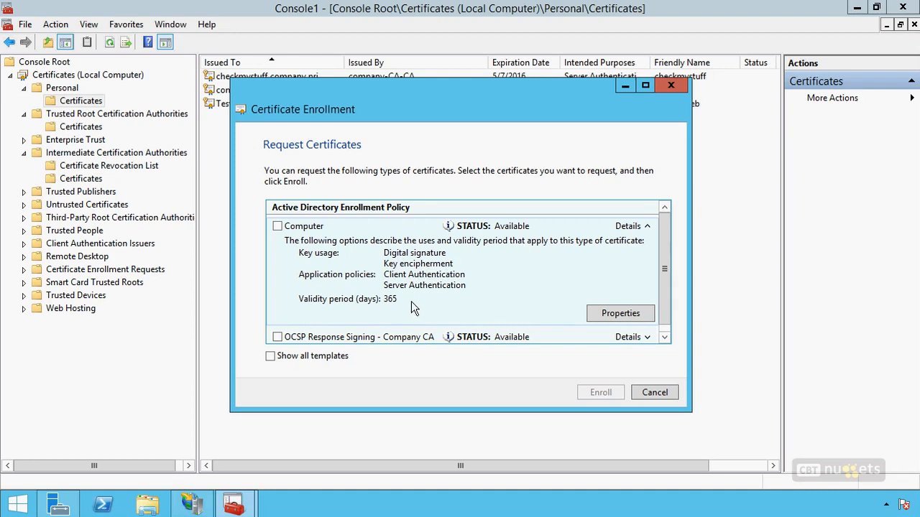
# Open the Computer template's certificate properties and try DNS as the subject's alternative name type
pyautogui.click(639, 313)
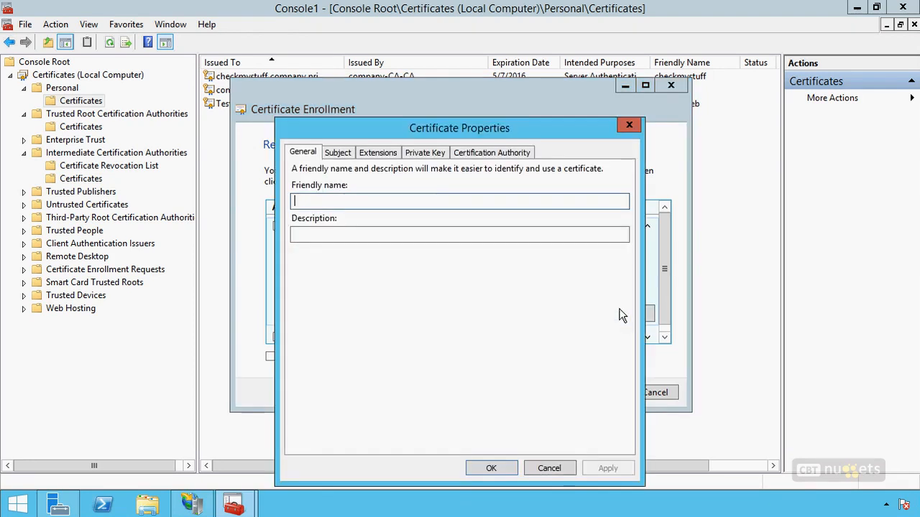
pyautogui.moveTo(441, 131); pyautogui.dragTo(418, 67)
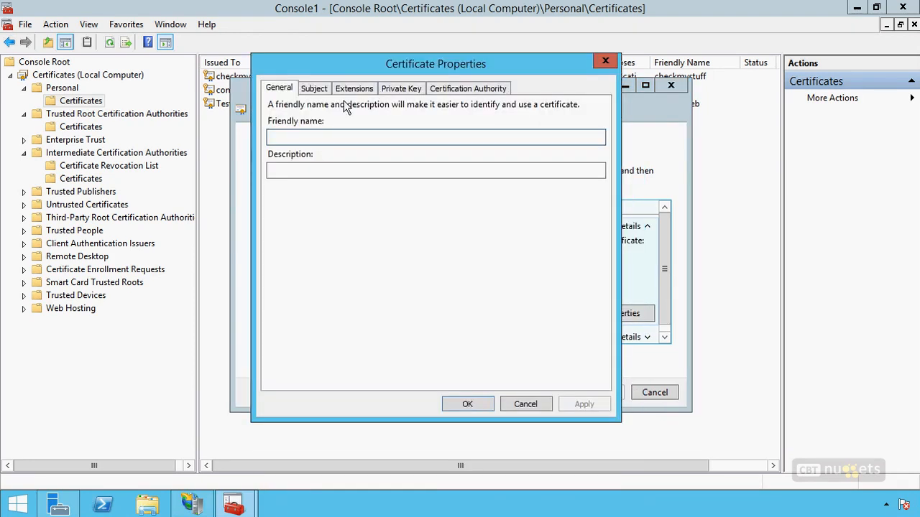
pyautogui.click(314, 89)
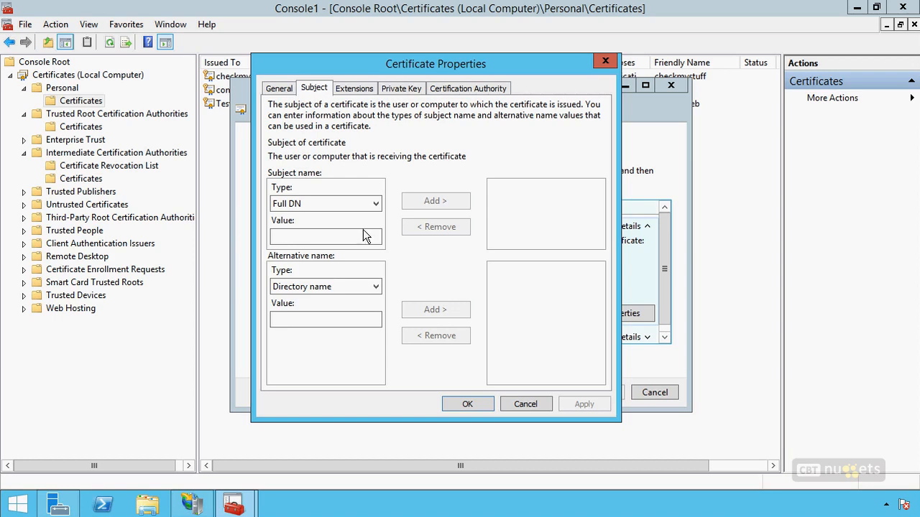
pyautogui.click(305, 287)
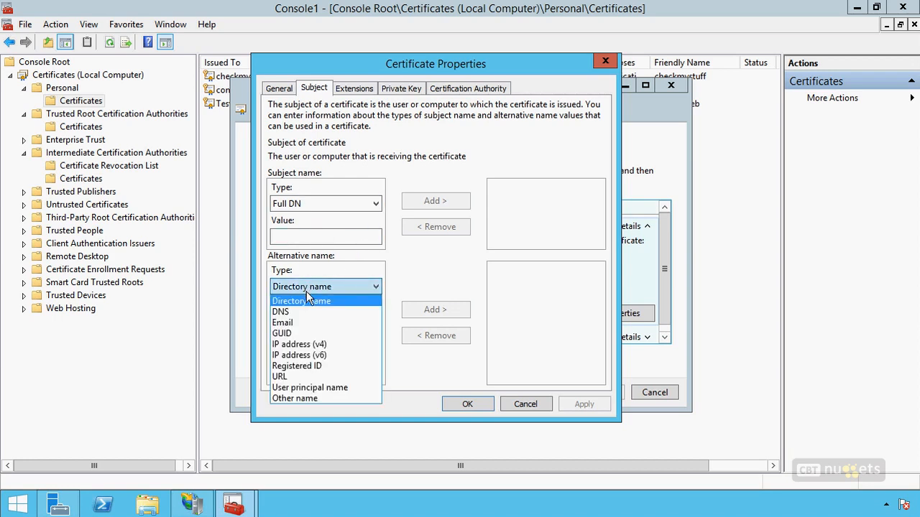
pyautogui.click(299, 312)
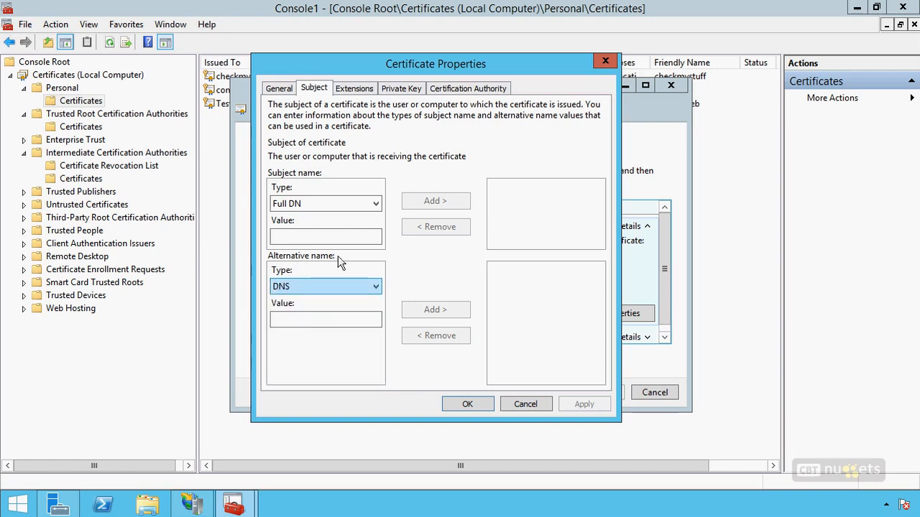
pyautogui.click(298, 238)
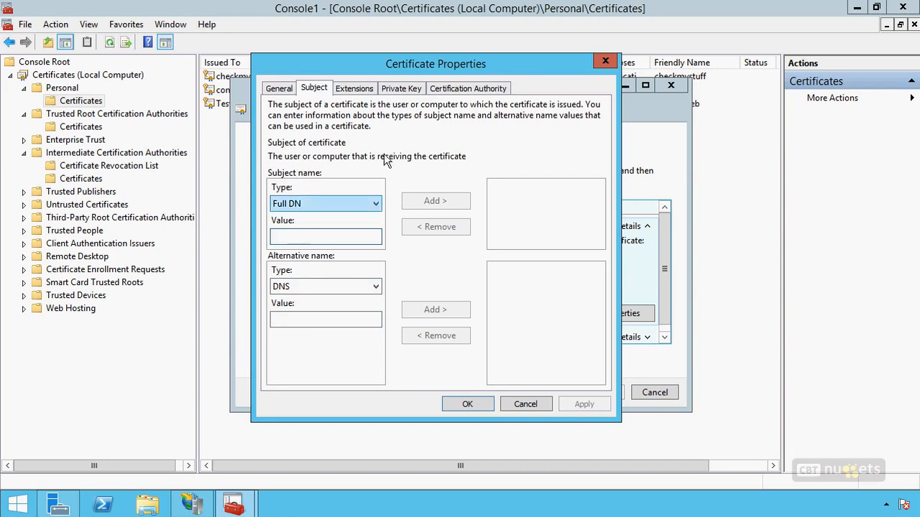
# Review the Computer certificate's extensions, private key and certification authority properties, and cancel the enrollment without requesting a certificate
pyautogui.click(352, 89)
pyautogui.click(407, 90)
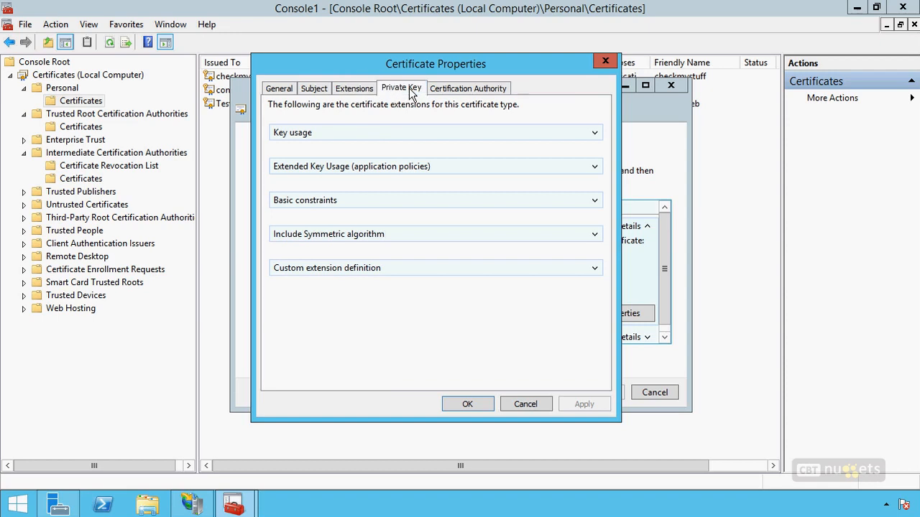
pyautogui.click(457, 90)
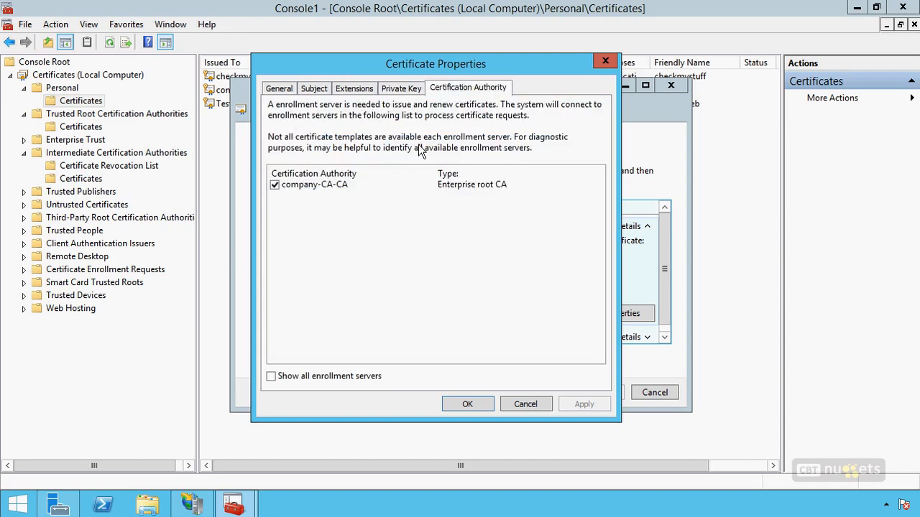
pyautogui.click(525, 404)
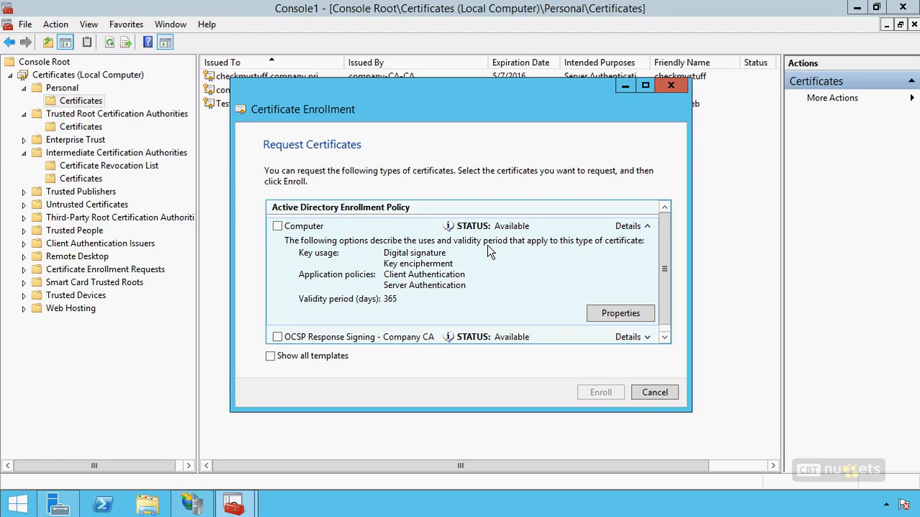
pyautogui.click(653, 392)
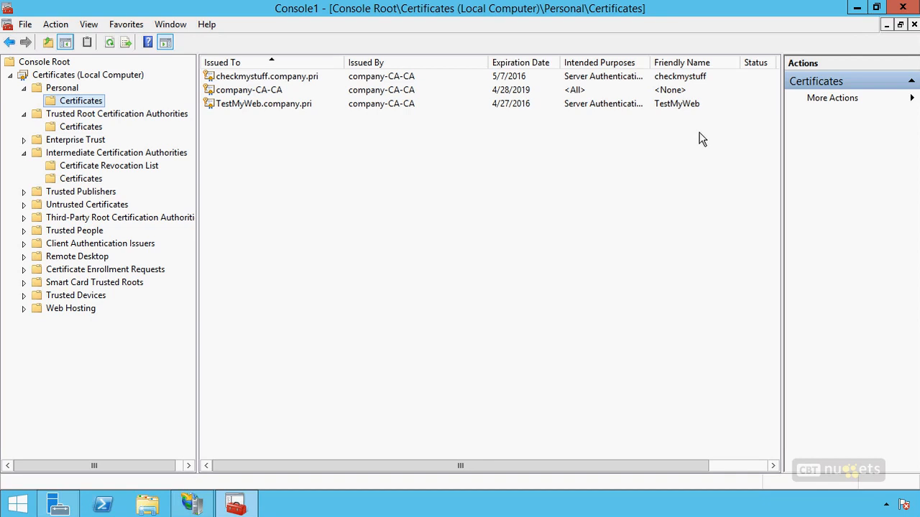
# Minimize the certificates console and close IIS Manager to return to Server Manager
pyautogui.click(856, 8)
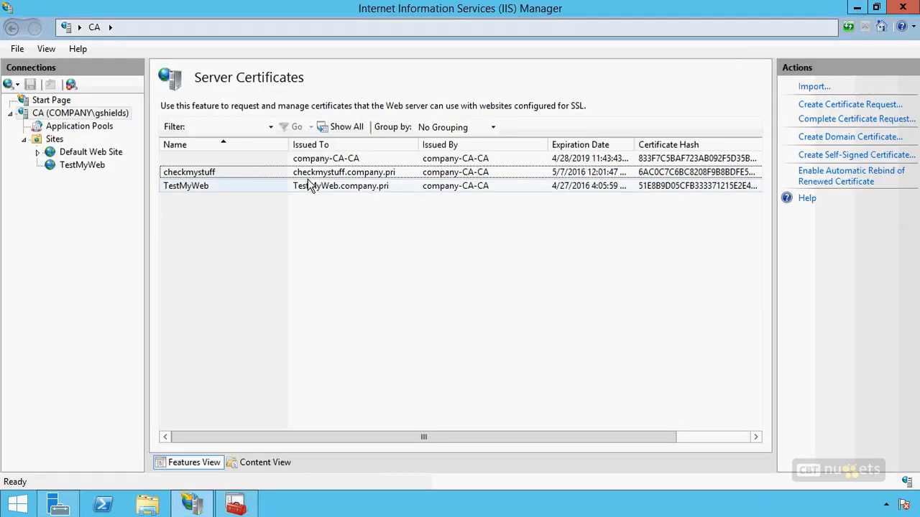
pyautogui.click(903, 7)
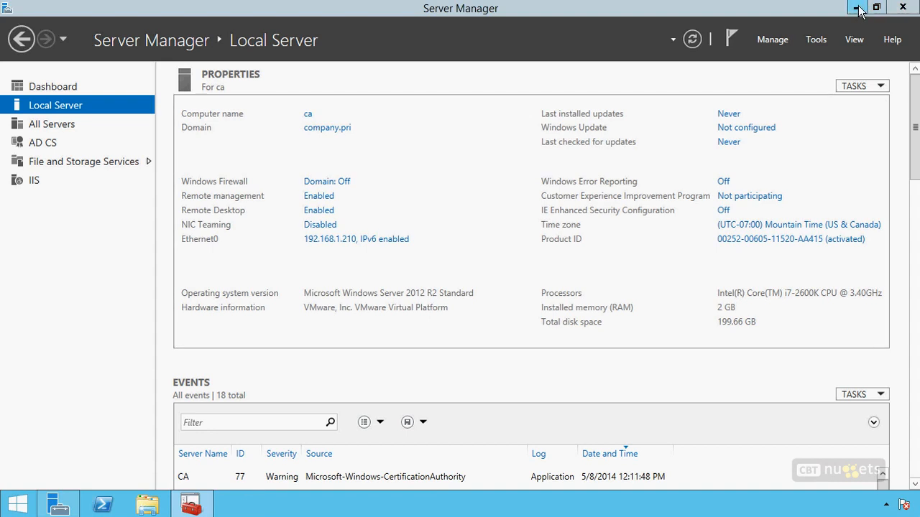
# Launch the Certification Authority console from Server Manager, maximize it, and expand company-CA-CA to show its folders
pyautogui.click(816, 41)
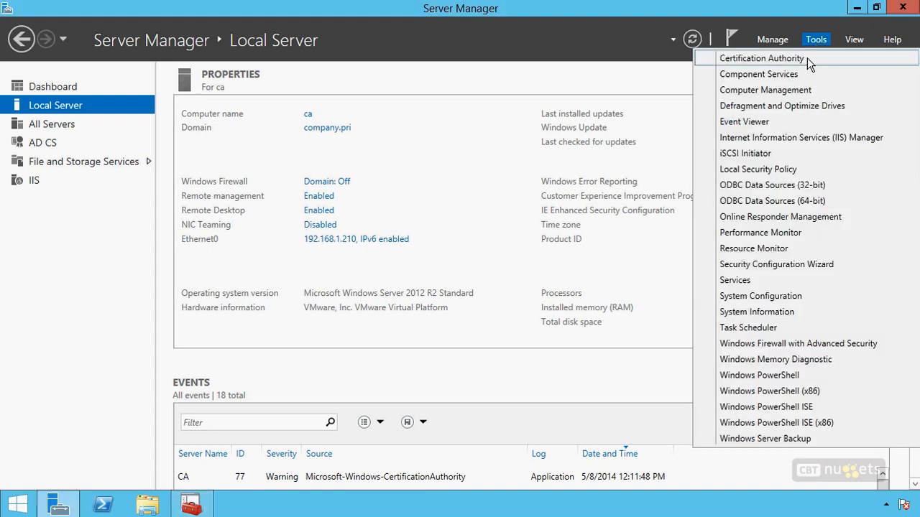
pyautogui.click(761, 58)
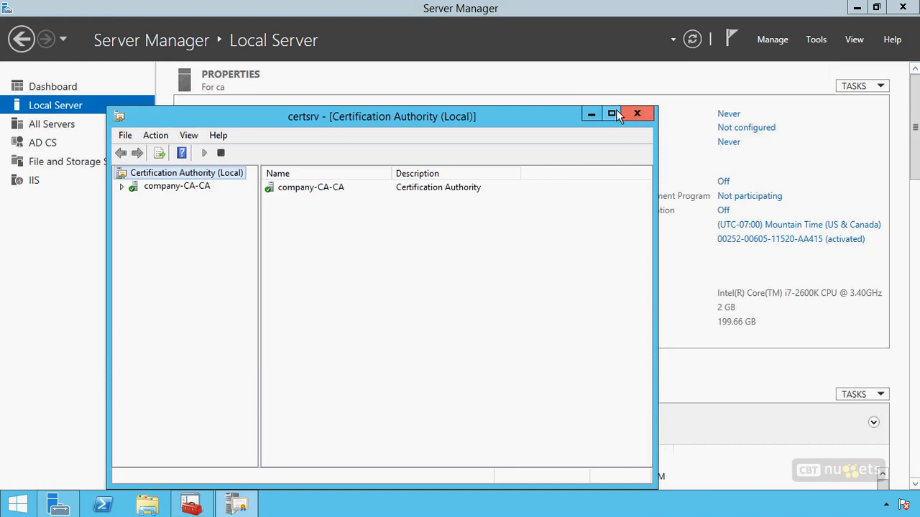
pyautogui.click(612, 114)
pyautogui.click(11, 75)
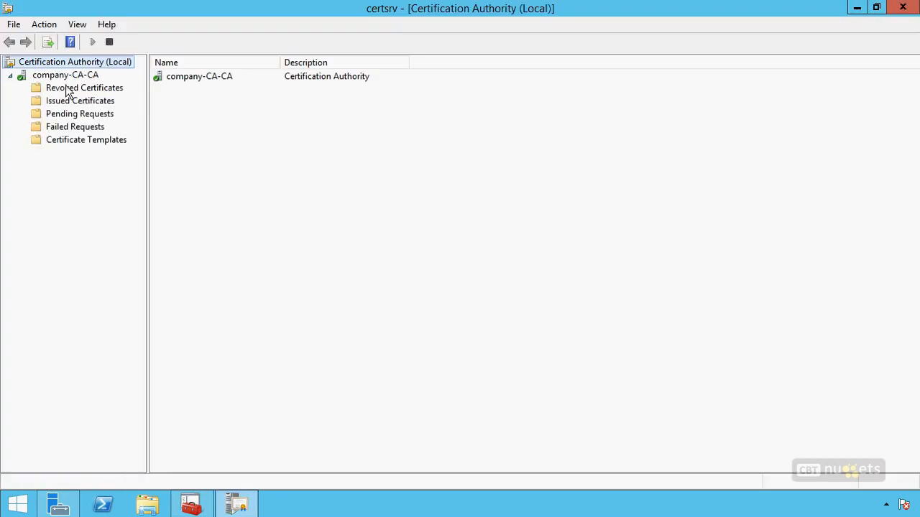
# Review company-CA-CA's issued certificates, including the latest web server certificate, and its list of available certificate templates
pyautogui.click(87, 102)
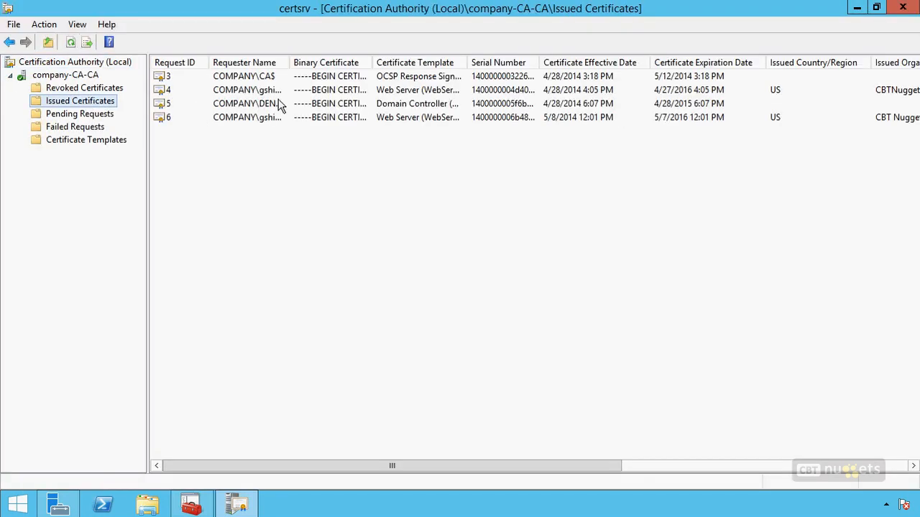
pyautogui.click(419, 118)
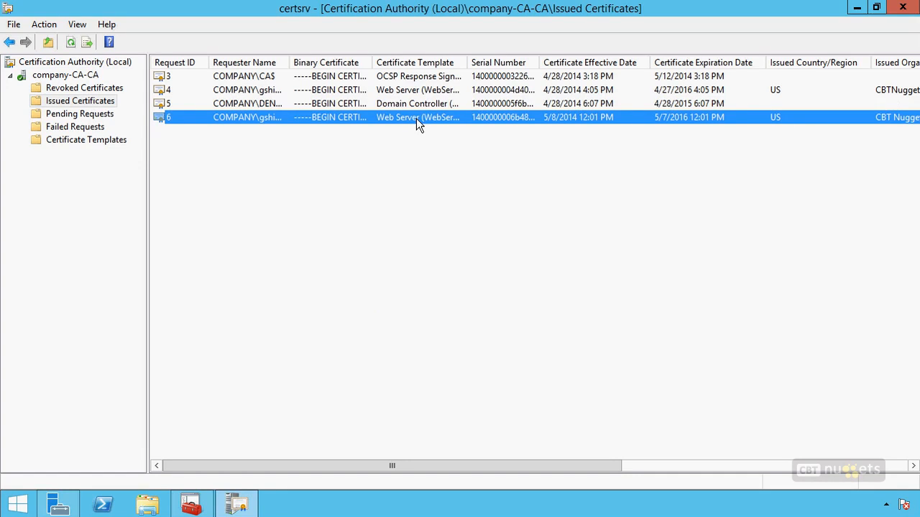
pyautogui.click(90, 140)
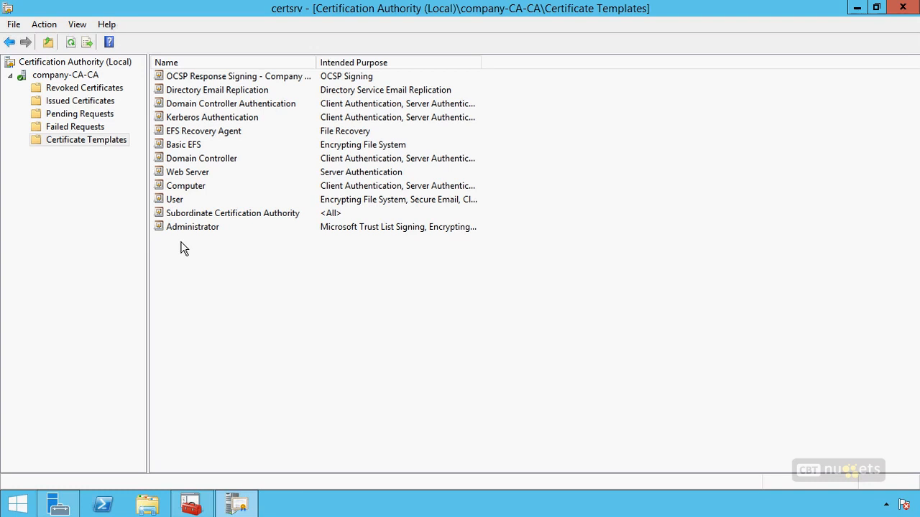
pyautogui.click(222, 77)
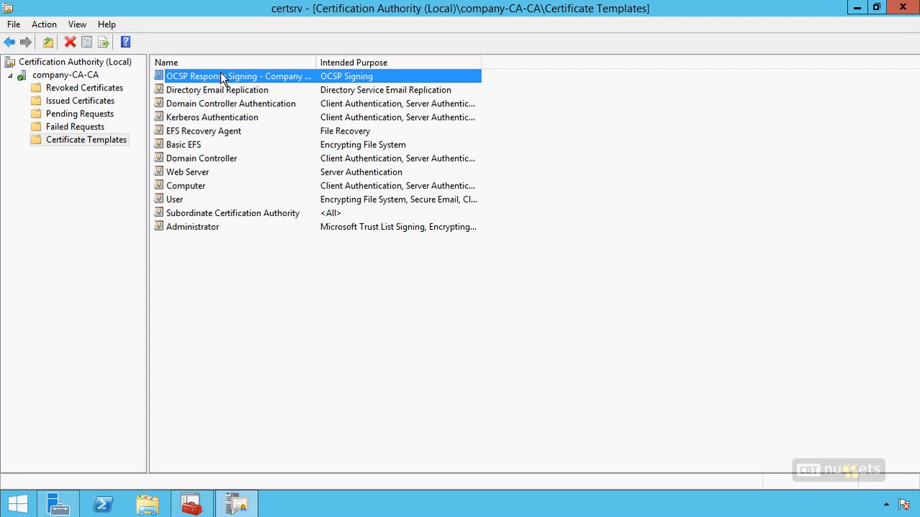
# Open the Certificate Templates Console to manage the full set of templates from the Certification Authority's Certificate Templates folder
pyautogui.rightClick(100, 142)
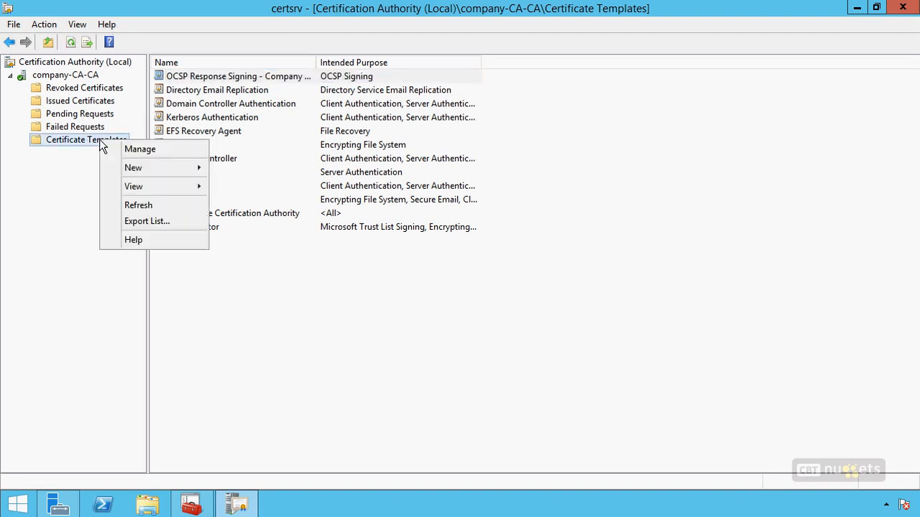
pyautogui.click(141, 156)
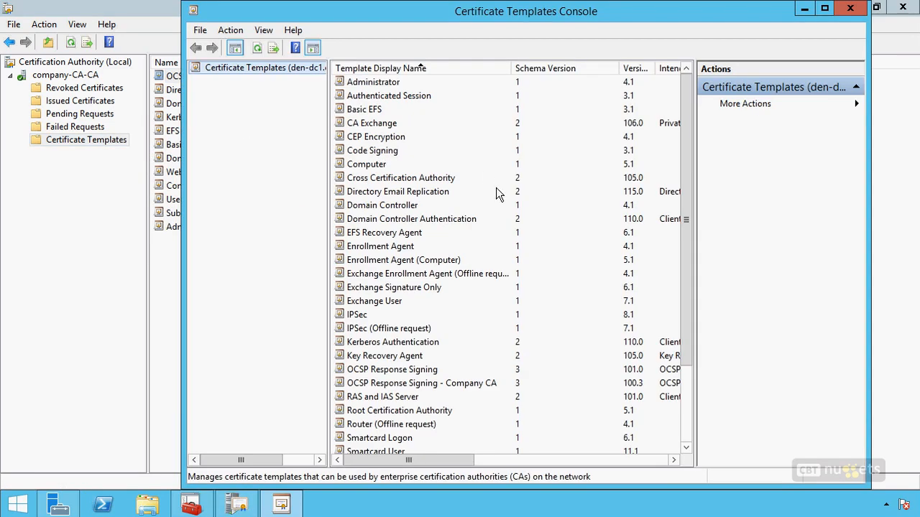
pyautogui.moveTo(687, 155); pyautogui.dragTo(686, 122)
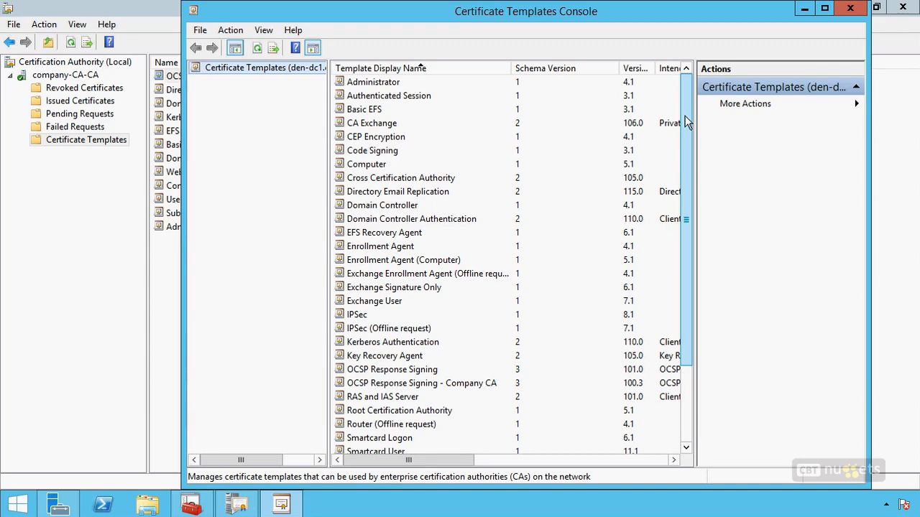
pyautogui.moveTo(686, 122); pyautogui.dragTo(644, 133)
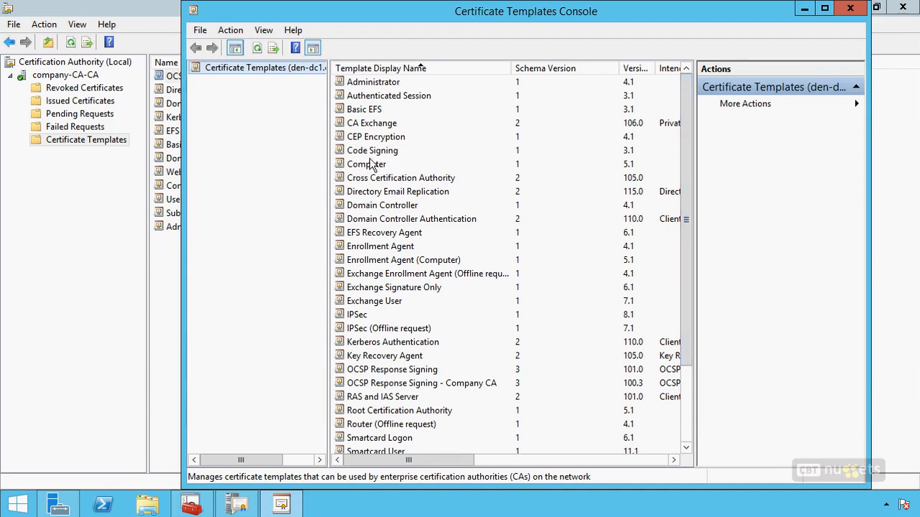
# Duplicate the Code Signing certificate template
pyautogui.click(374, 154)
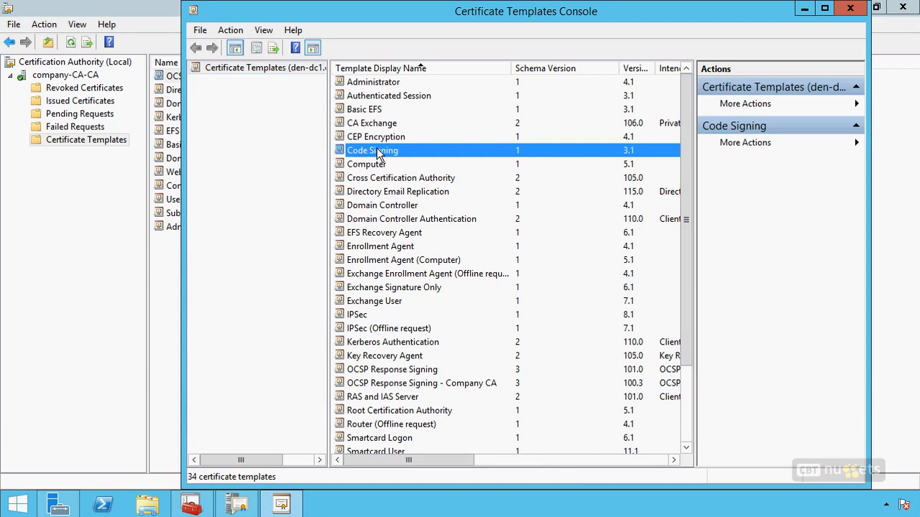
pyautogui.rightClick(376, 152)
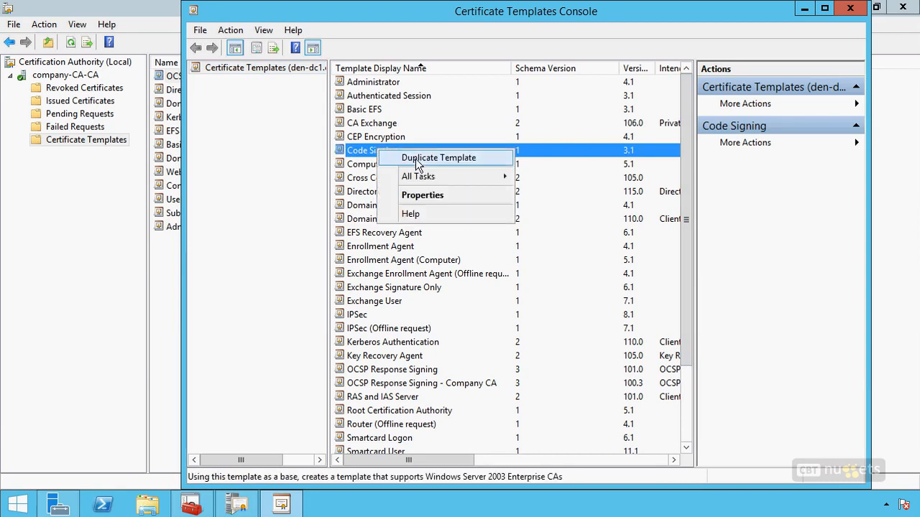
pyautogui.click(418, 157)
# Set the new template's display name to Code Signing - PowerShell
pyautogui.click(457, 103)
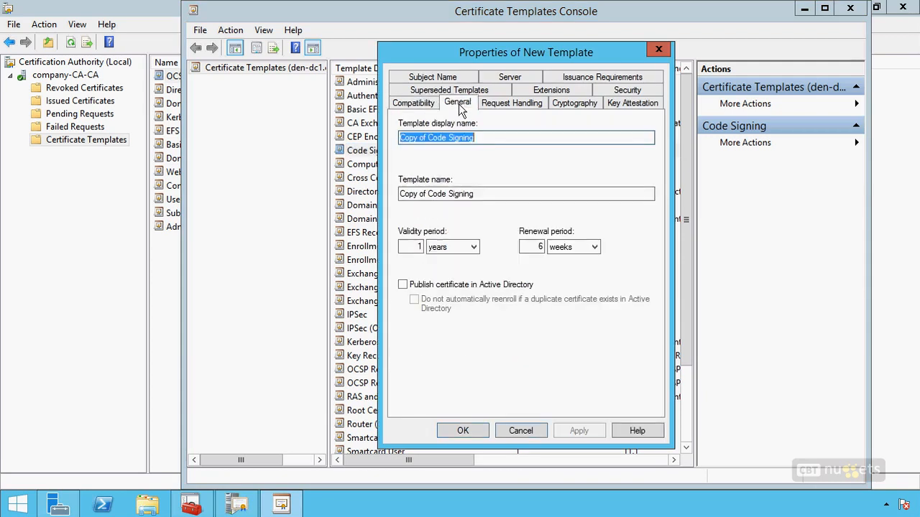
pyautogui.click(427, 137)
pyautogui.hotkey('shift', 'Home')
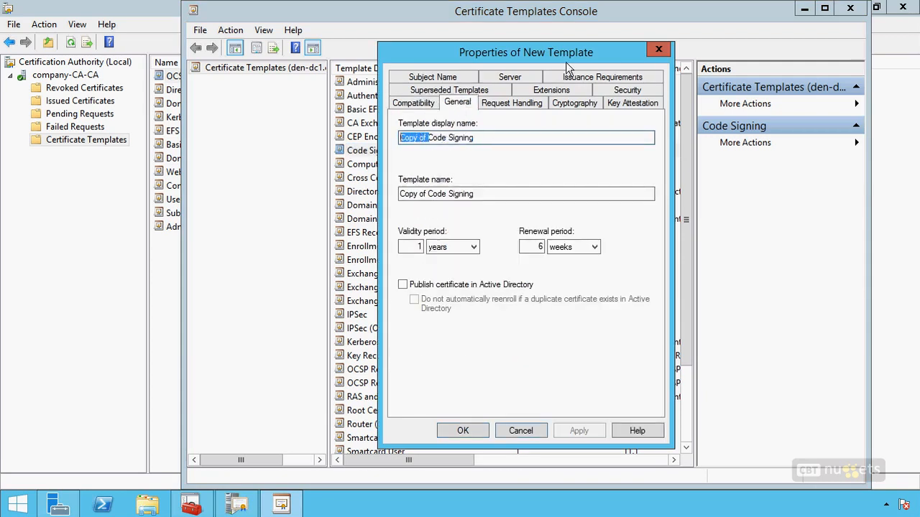
pyautogui.press('BackSpace')
pyautogui.write('- PowerShell')
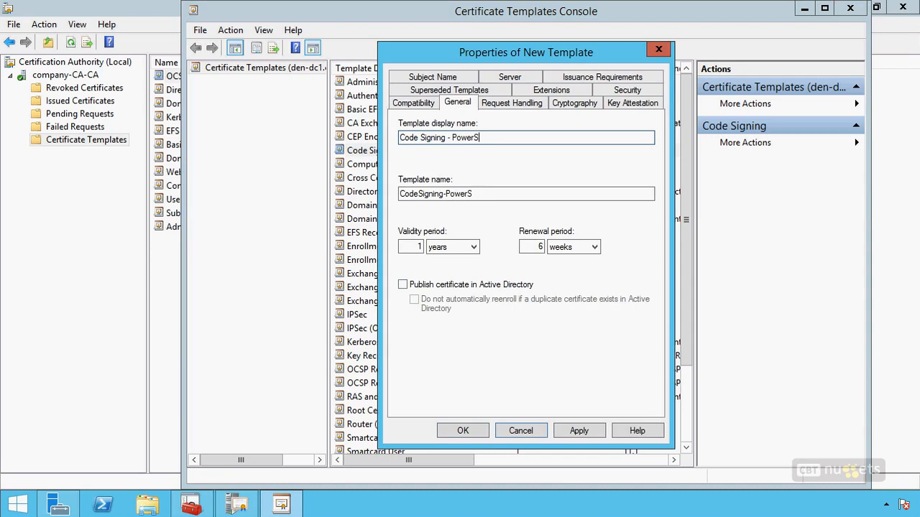
pyautogui.press('BackSpace')
pyautogui.press('BackSpace')
pyautogui.press('BackSpace')
pyautogui.press('BackSpace')
pyautogui.write('hell')
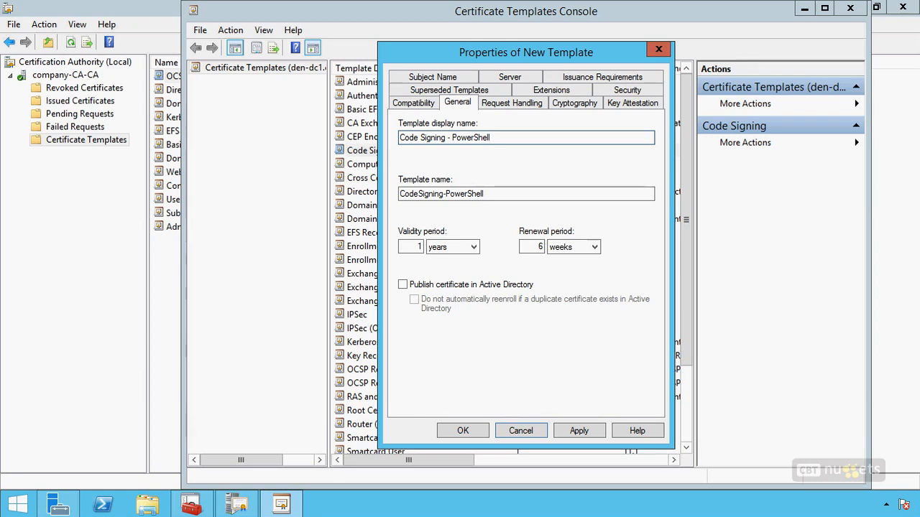
# Set the template's validity period to 2 years and enable publishing the certificate in Active Directory
pyautogui.doubleClick(419, 247)
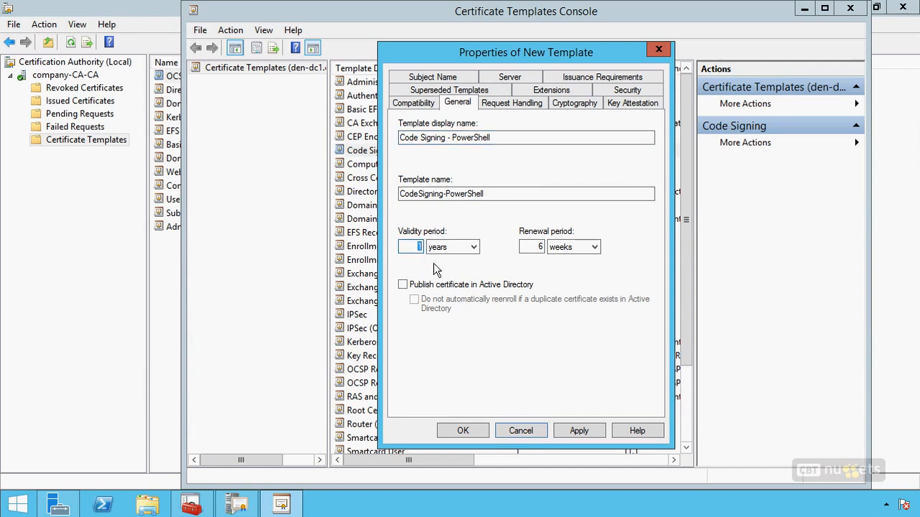
pyautogui.write('2')
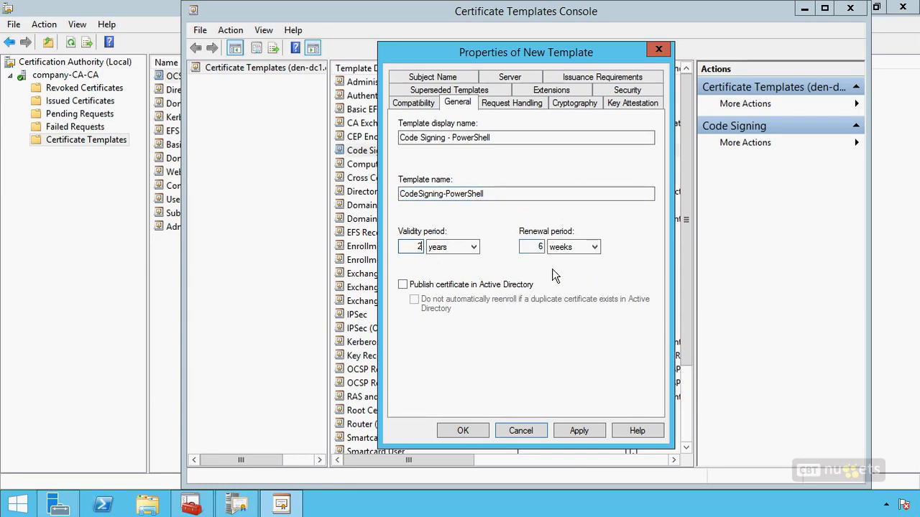
pyautogui.click(445, 286)
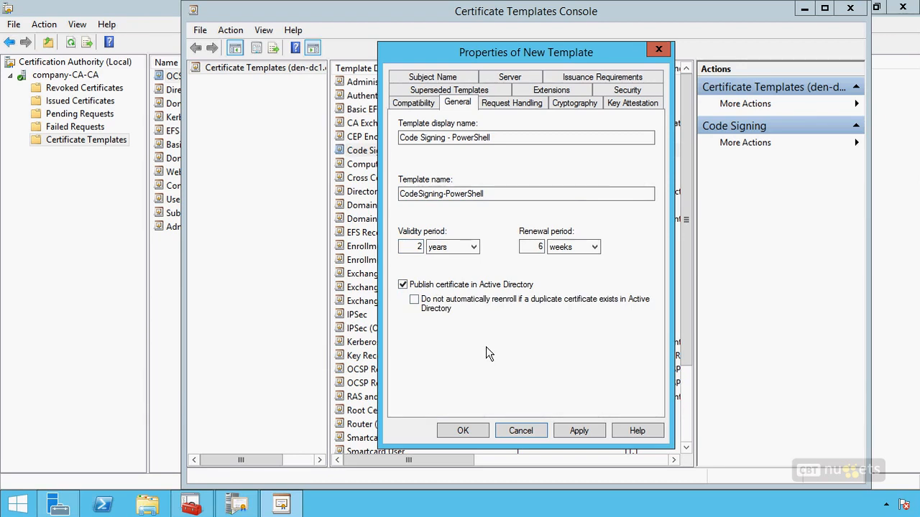
# Set the template's compatibility to Windows Server 2012 R2 for the certification authority and Windows 8.1 / Windows Server 2012 R2 for the certificate recipient
pyautogui.click(415, 105)
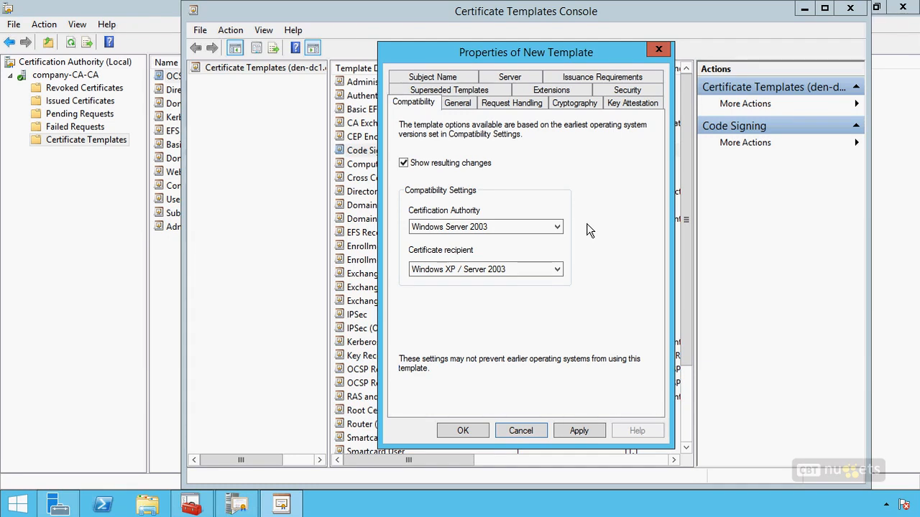
pyautogui.click(460, 227)
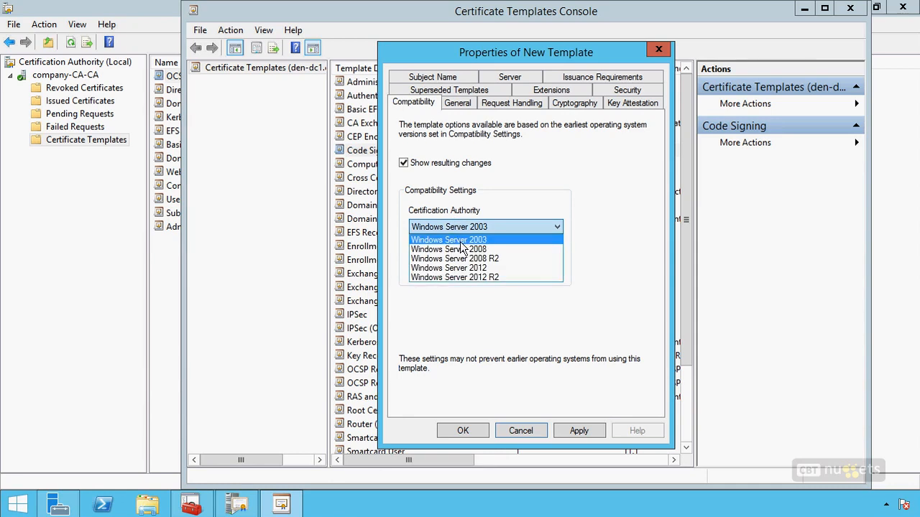
pyautogui.click(464, 277)
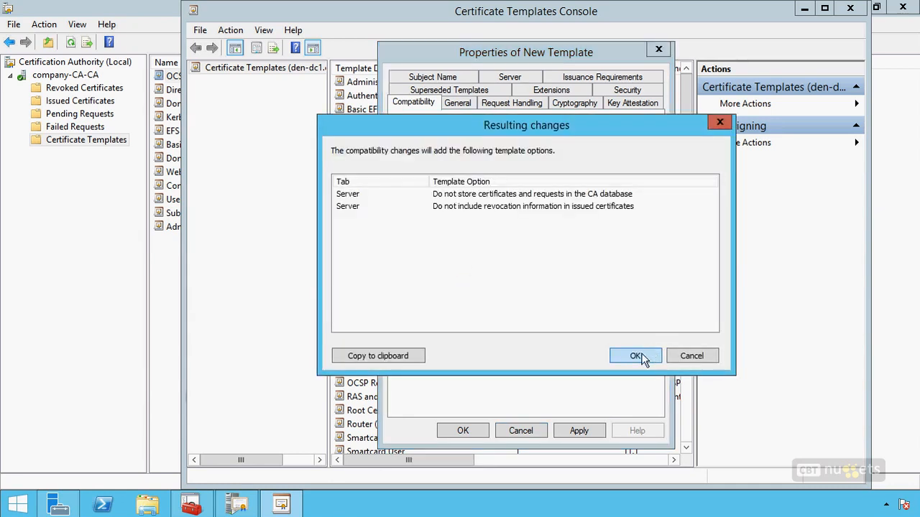
pyautogui.click(635, 355)
pyautogui.click(489, 269)
pyautogui.click(483, 320)
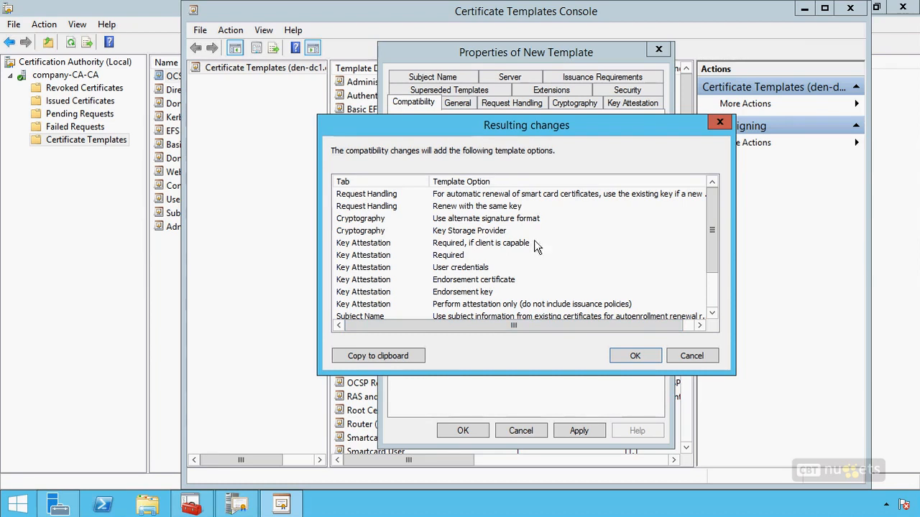
pyautogui.click(633, 357)
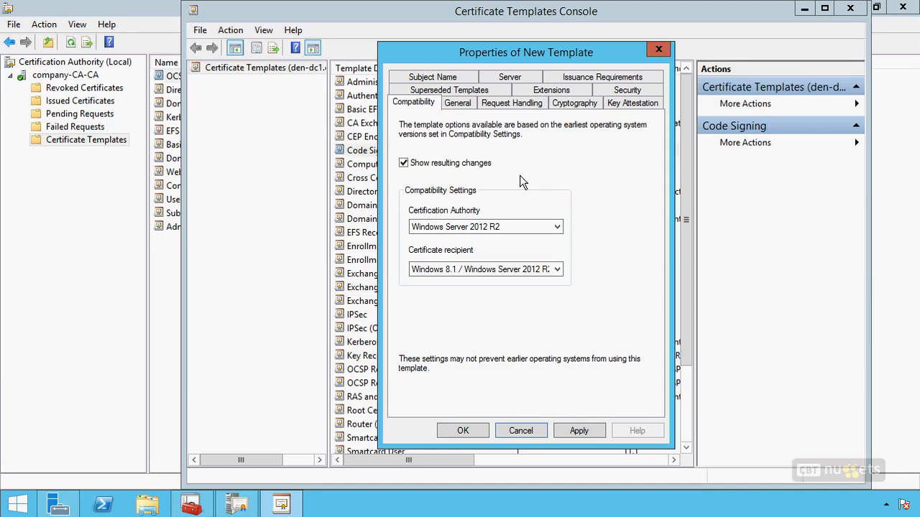
# Keep the request handling purpose as Signature, and enable private key export and renewal with the same key
pyautogui.click(519, 104)
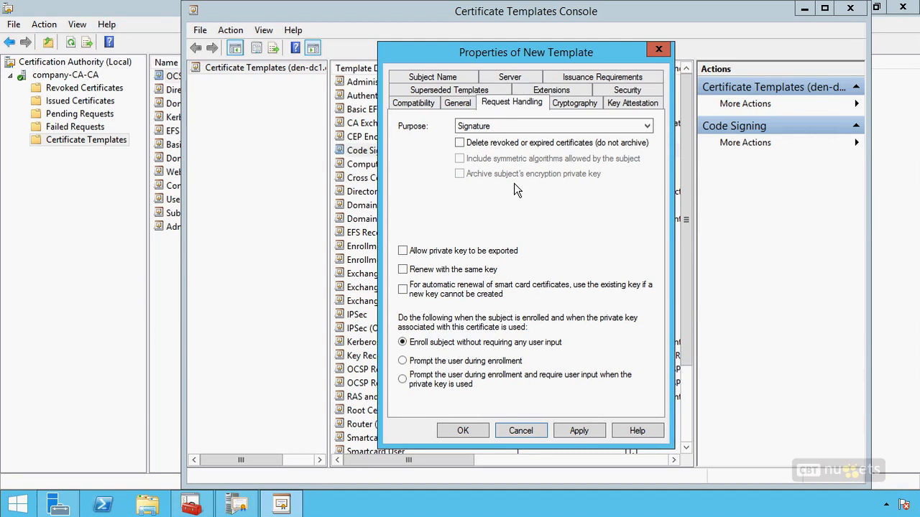
pyautogui.click(520, 125)
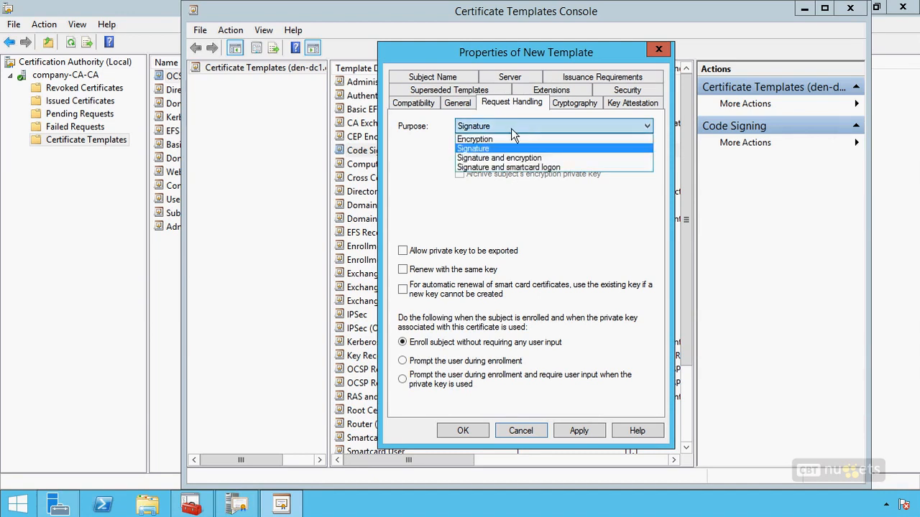
pyautogui.click(478, 148)
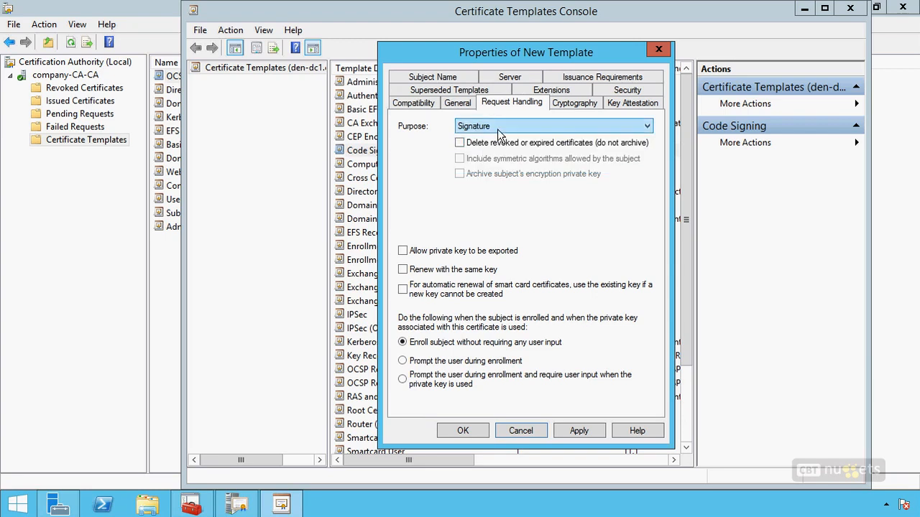
pyautogui.click(442, 250)
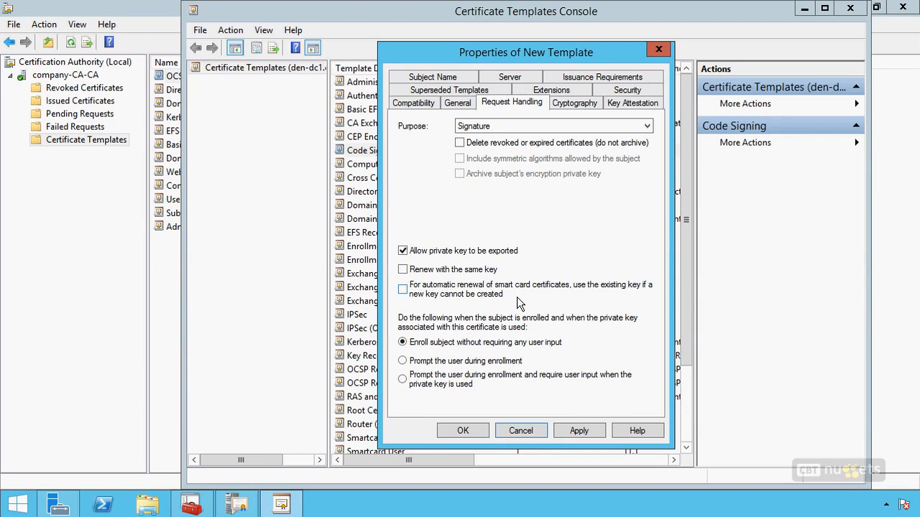
pyautogui.click(471, 271)
# Review the template's cryptography settings, superseded templates, and Basic Constraints and Certificate Template Information extensions without changing them
pyautogui.click(579, 105)
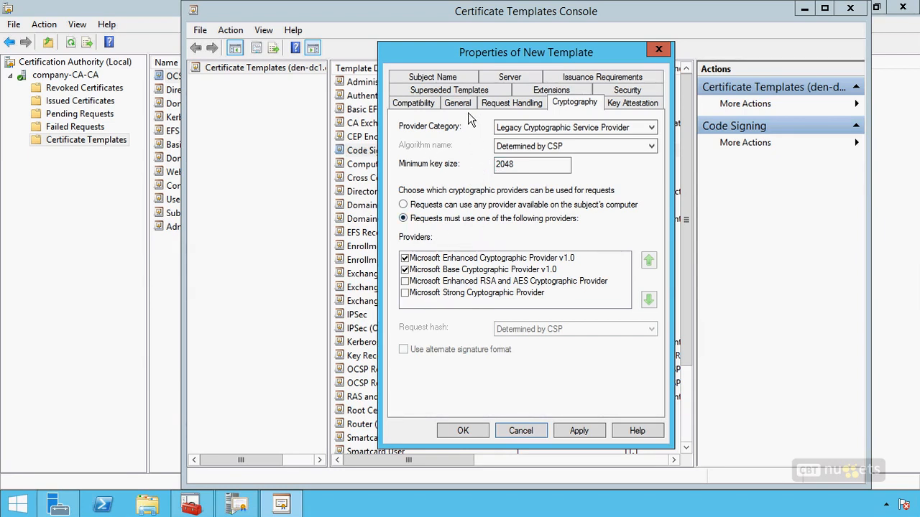
pyautogui.click(467, 90)
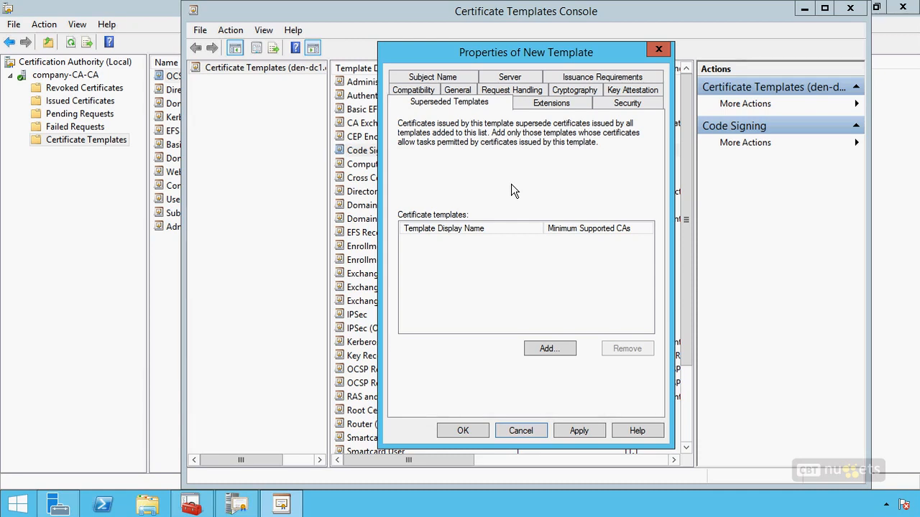
pyautogui.click(548, 104)
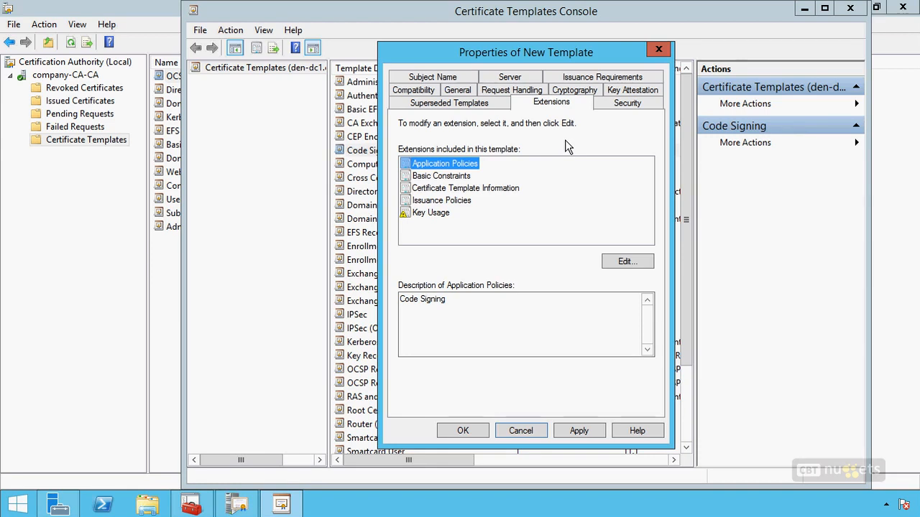
pyautogui.click(445, 180)
pyautogui.click(624, 263)
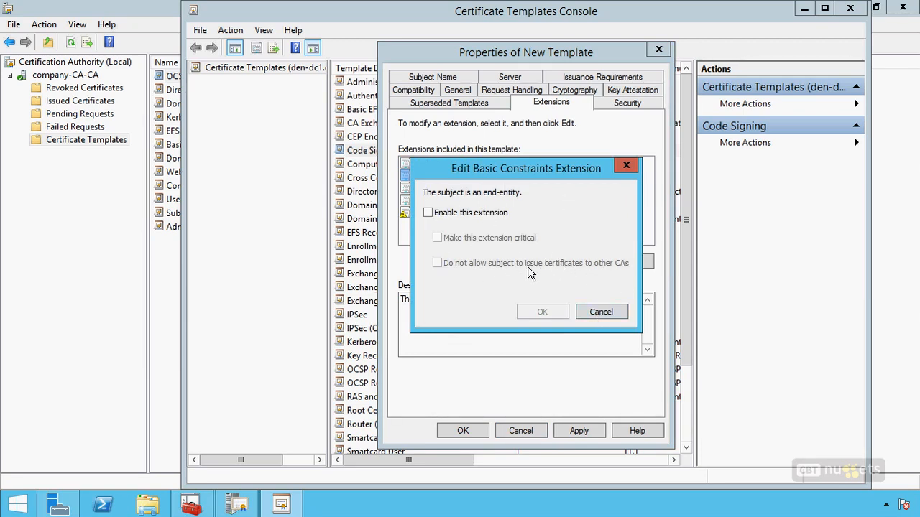
pyautogui.click(600, 312)
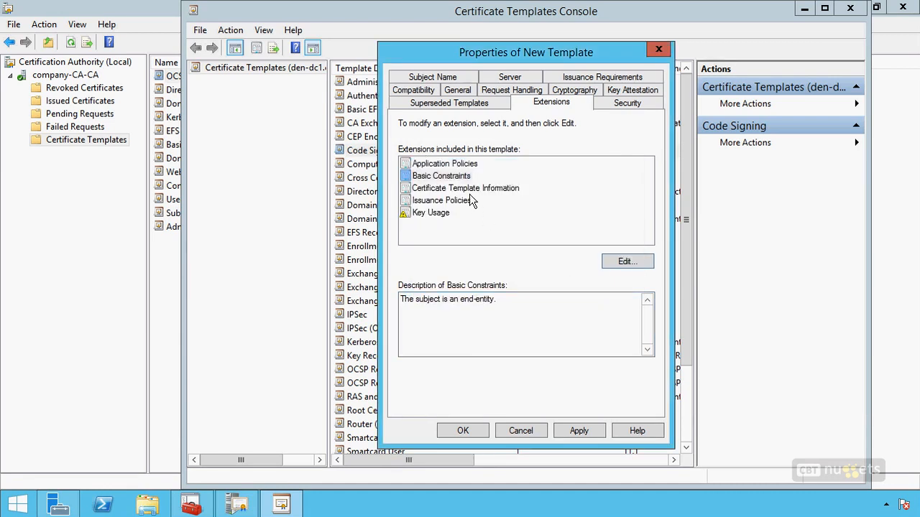
pyautogui.click(471, 188)
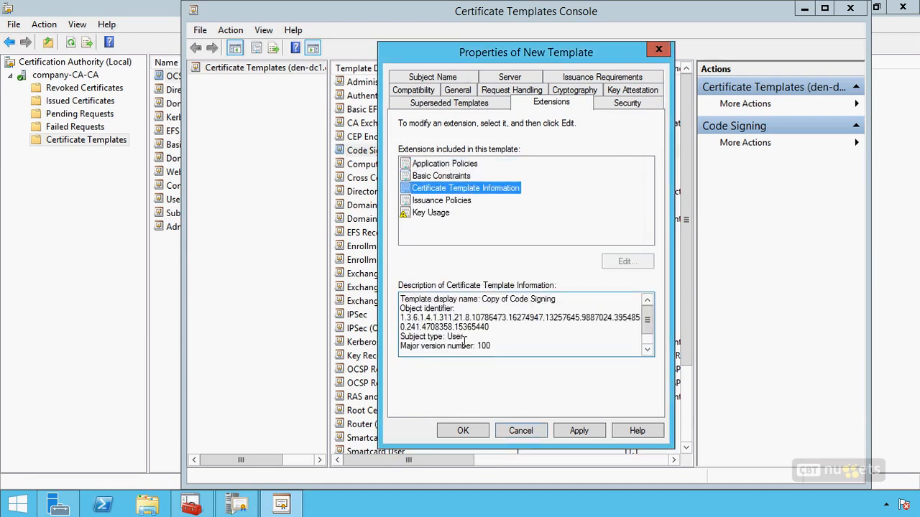
# Review the issuance policies that can be added to the template, including High Assurance, without adding any, and select the Key Usage extension
pyautogui.click(458, 200)
pyautogui.click(615, 262)
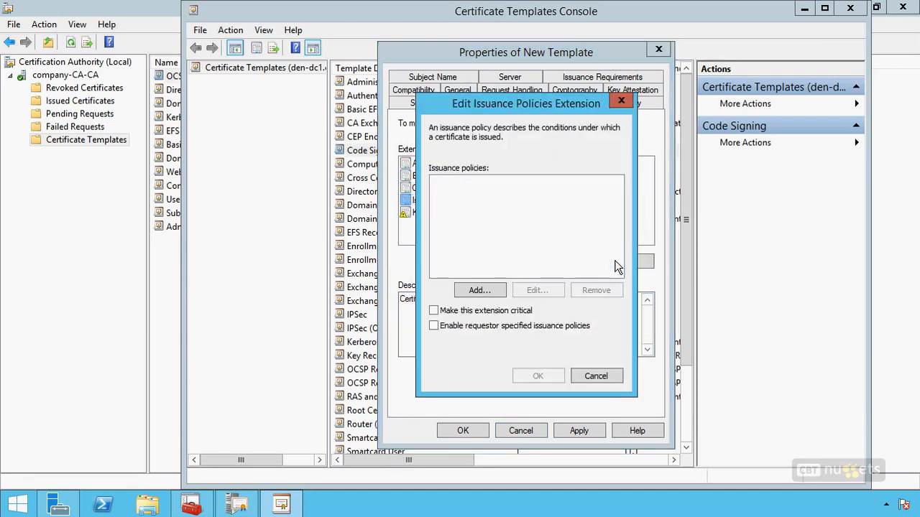
pyautogui.click(487, 291)
pyautogui.click(438, 200)
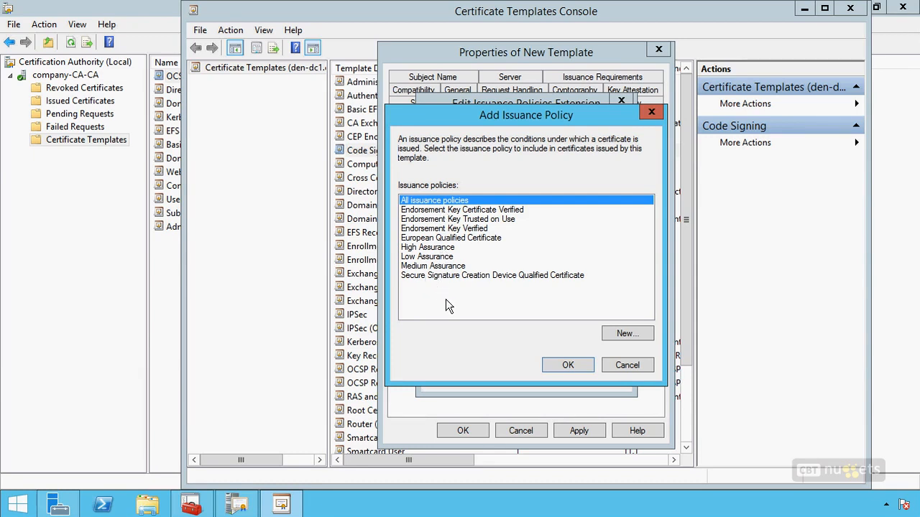
pyautogui.click(433, 248)
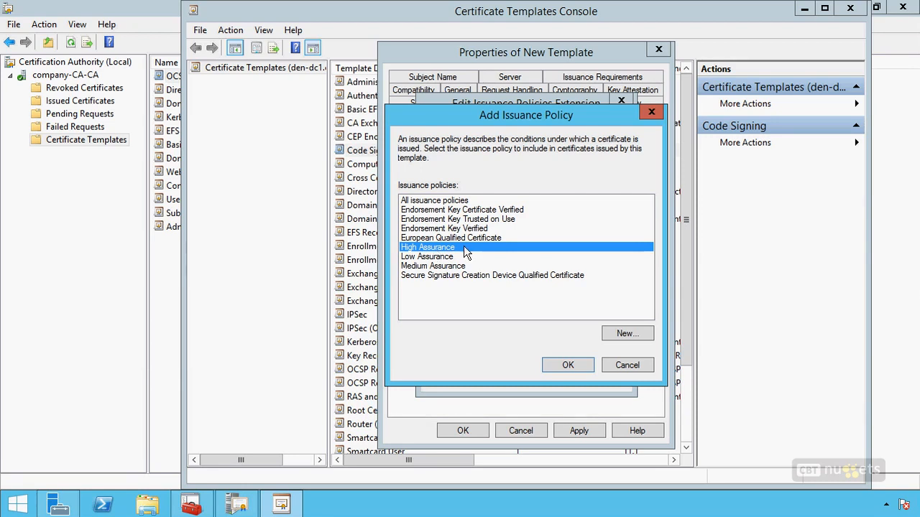
pyautogui.click(627, 366)
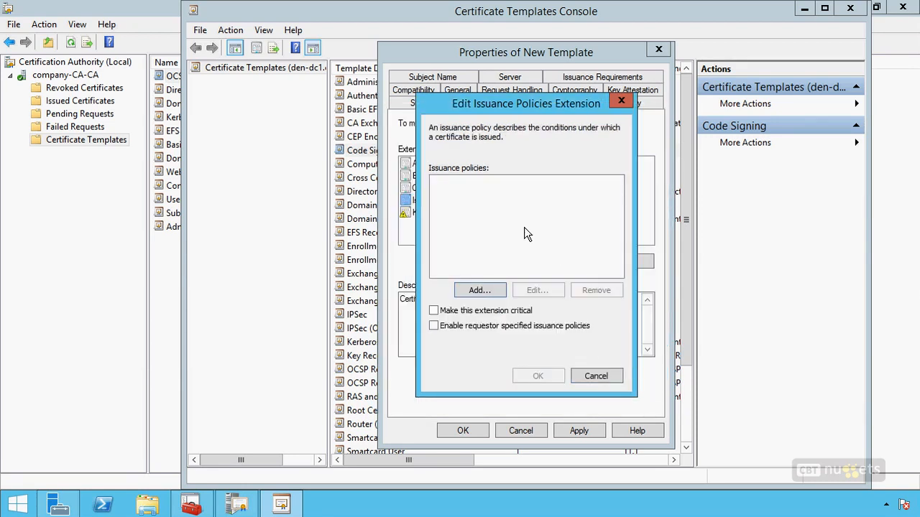
pyautogui.click(596, 375)
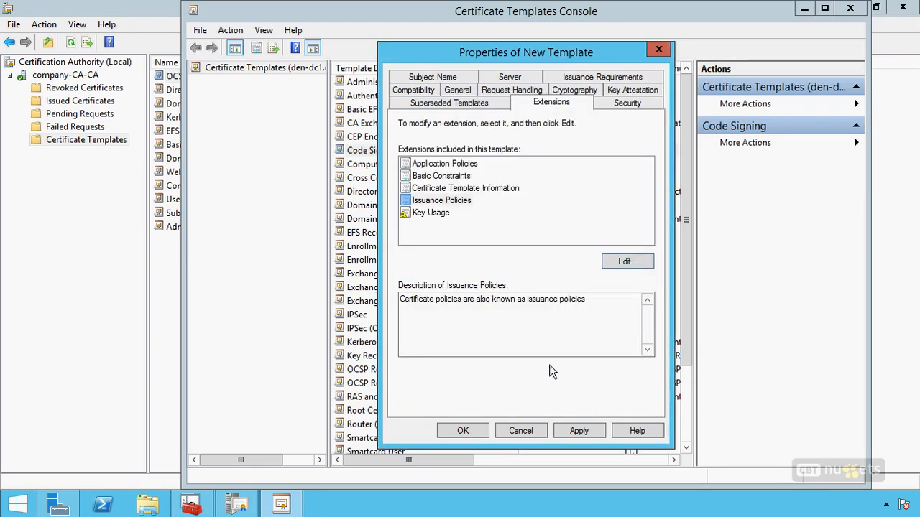
pyautogui.click(435, 214)
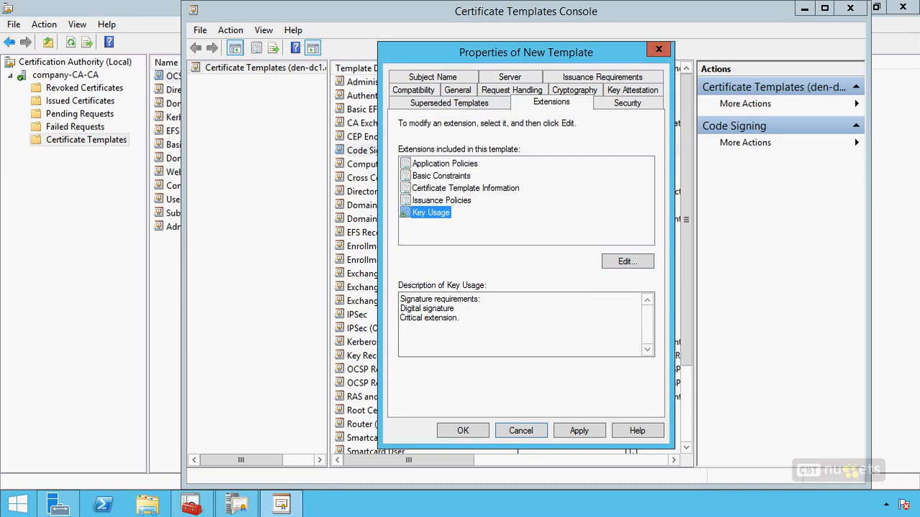
pyautogui.moveTo(278, 227)
pyautogui.mouseDown()
pyautogui.moveTo(241, 336)
pyautogui.moveTo(316, 229)
pyautogui.mouseUp()
pyautogui.moveTo(68, 240)
pyautogui.mouseDown()
pyautogui.moveTo(115, 228)
pyautogui.moveTo(71, 290)
pyautogui.moveTo(104, 322)
pyautogui.mouseUp()
pyautogui.moveTo(72, 298)
pyautogui.mouseDown()
pyautogui.moveTo(41, 316)
pyautogui.moveTo(41, 327)
pyautogui.moveTo(101, 320)
pyautogui.moveTo(79, 296)
pyautogui.mouseUp()
pyautogui.moveTo(49, 267); pyautogui.dragTo(101, 274)
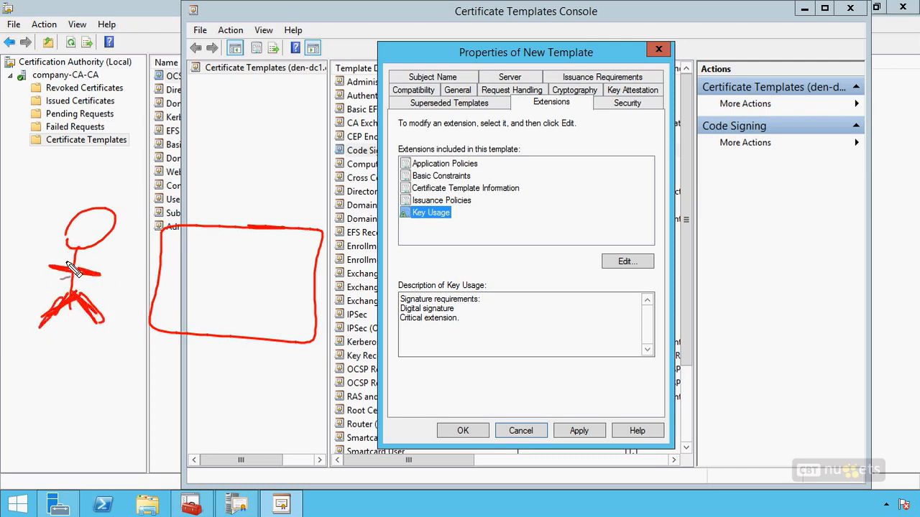
pyautogui.moveTo(82, 220)
pyautogui.mouseDown()
pyautogui.moveTo(98, 220)
pyautogui.moveTo(97, 230)
pyautogui.mouseUp()
pyautogui.moveTo(105, 254)
pyautogui.mouseDown()
pyautogui.moveTo(184, 244)
pyautogui.moveTo(295, 250)
pyautogui.mouseUp()
pyautogui.moveTo(171, 271)
pyautogui.mouseDown()
pyautogui.moveTo(177, 283)
pyautogui.moveTo(297, 282)
pyautogui.mouseUp()
pyautogui.moveTo(173, 299)
pyautogui.mouseDown()
pyautogui.moveTo(179, 313)
pyautogui.moveTo(183, 302)
pyautogui.moveTo(298, 315)
pyautogui.mouseUp()
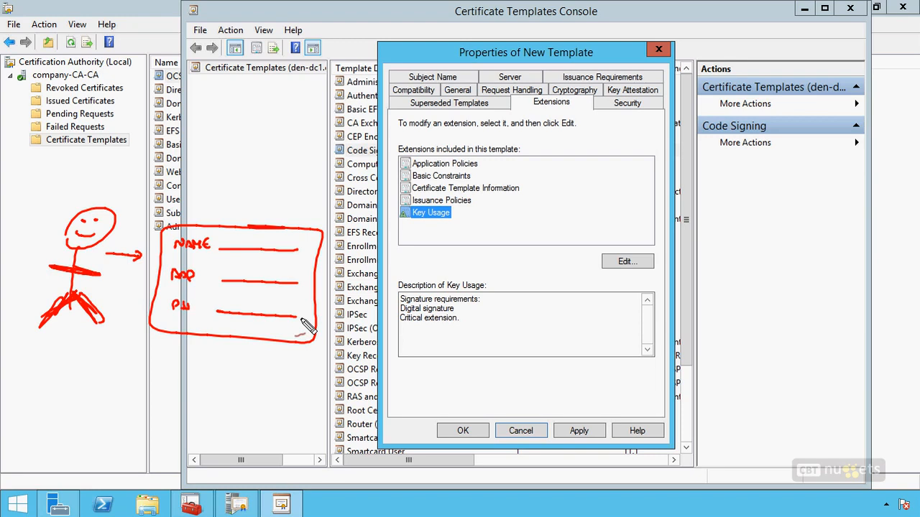
pyautogui.moveTo(319, 92)
pyautogui.mouseDown()
pyautogui.moveTo(319, 191)
pyautogui.moveTo(167, 96)
pyautogui.moveTo(319, 188)
pyautogui.mouseUp()
pyautogui.moveTo(181, 108)
pyautogui.mouseDown()
pyautogui.moveTo(219, 104)
pyautogui.moveTo(188, 133)
pyautogui.moveTo(204, 130)
pyautogui.moveTo(188, 160)
pyautogui.moveTo(230, 147)
pyautogui.mouseUp()
pyautogui.moveTo(240, 110); pyautogui.dragTo(309, 109)
pyautogui.moveTo(246, 131); pyautogui.dragTo(308, 131)
pyautogui.moveTo(246, 156); pyautogui.dragTo(306, 157)
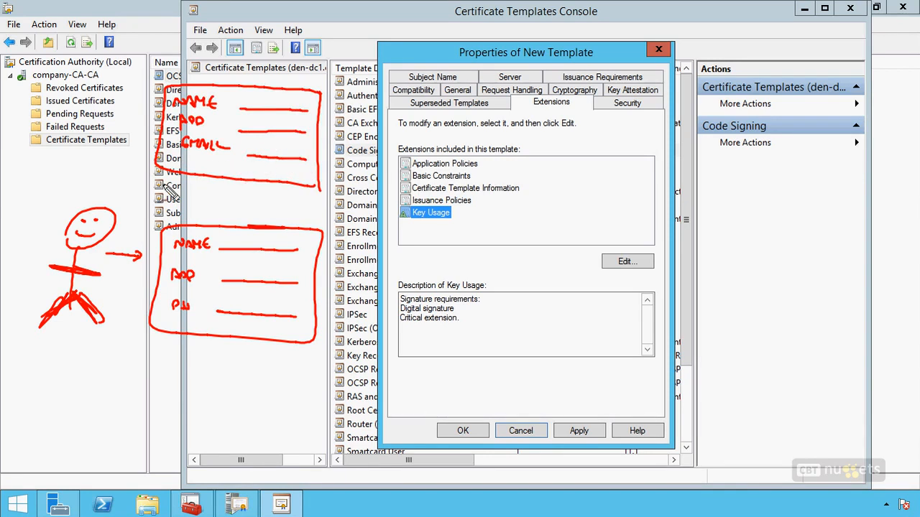
pyautogui.moveTo(239, 202); pyautogui.dragTo(248, 200)
pyautogui.moveTo(466, 210); pyautogui.dragTo(440, 216)
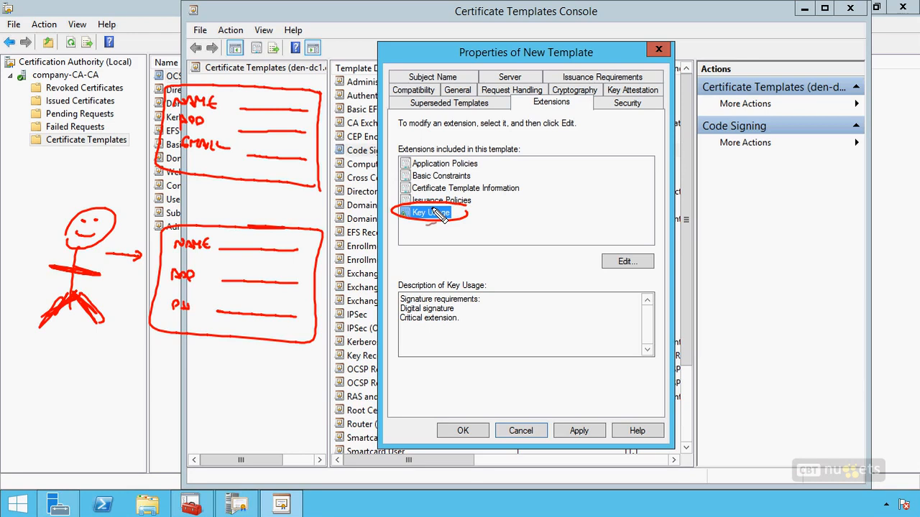
pyautogui.moveTo(98, 192)
pyautogui.mouseDown()
pyautogui.moveTo(141, 128)
pyautogui.moveTo(131, 134)
pyautogui.mouseUp()
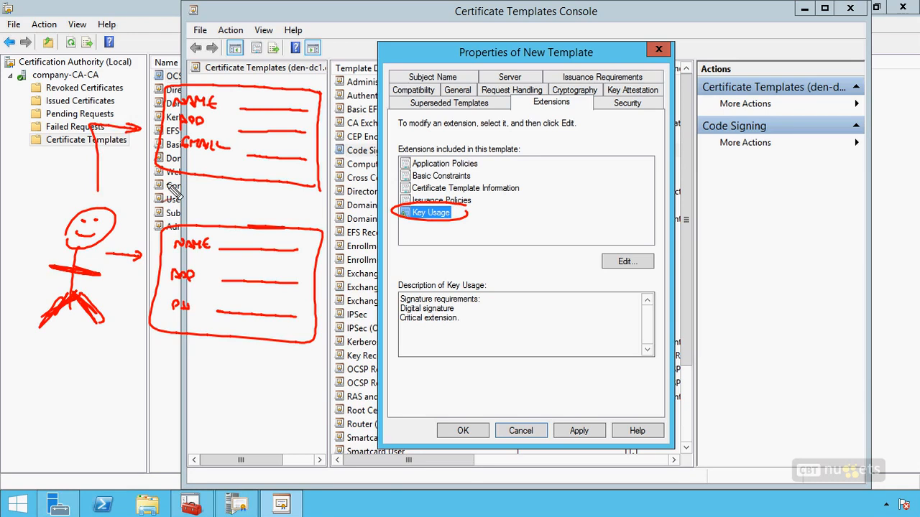
pyautogui.press('Escape')
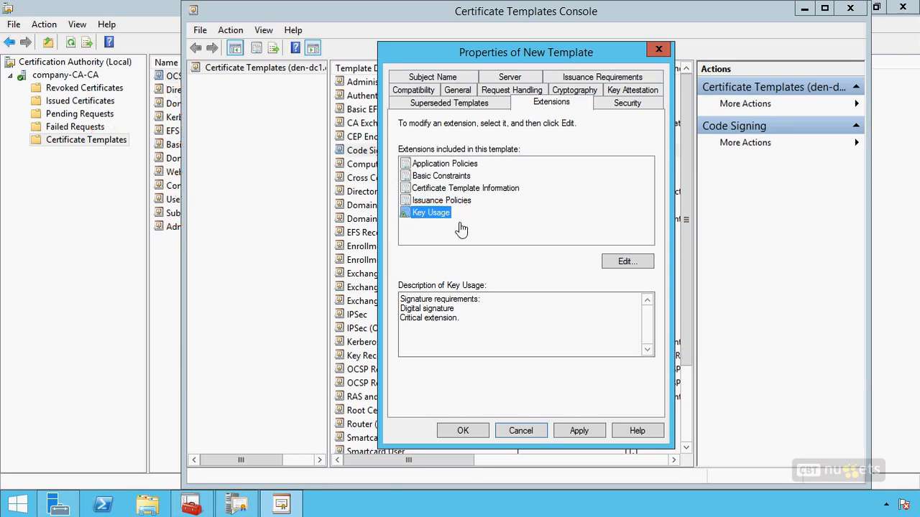
# Review the Key Usage extension's options without changing them, and display the application policies available to add to the template
pyautogui.click(626, 262)
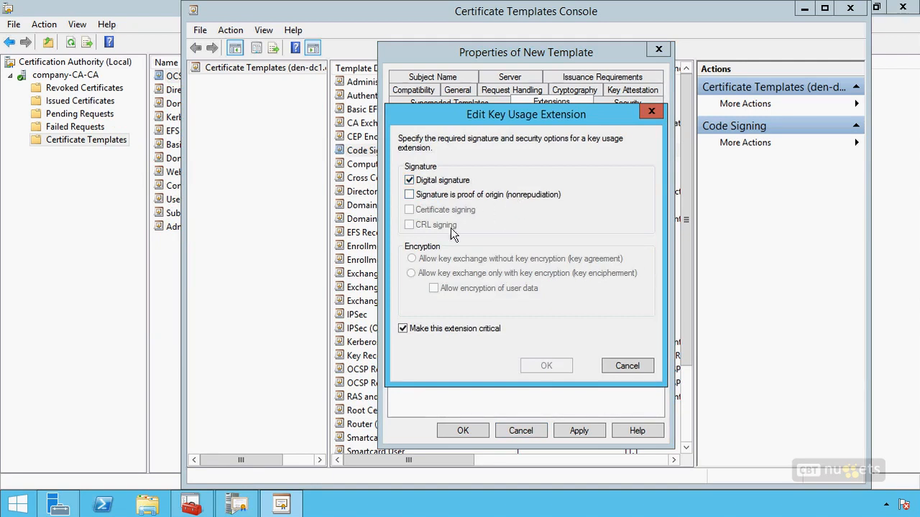
pyautogui.click(631, 371)
pyautogui.click(424, 164)
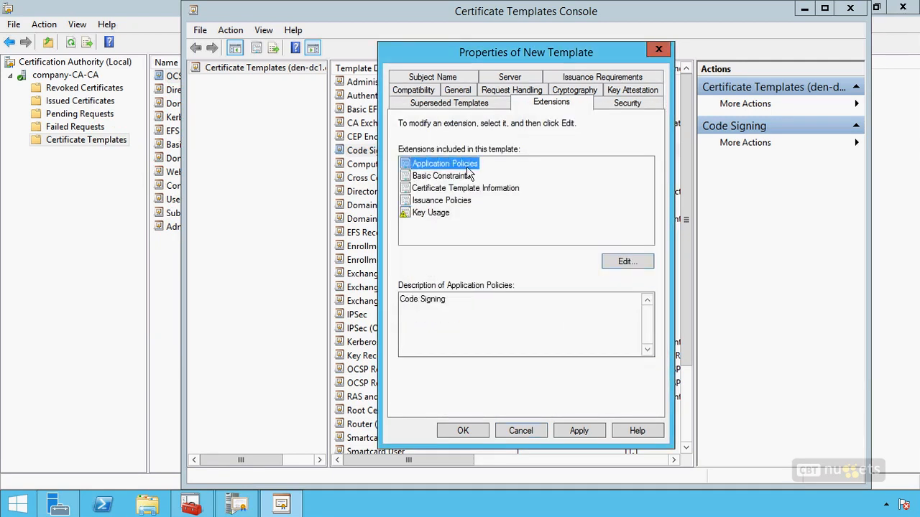
pyautogui.click(605, 263)
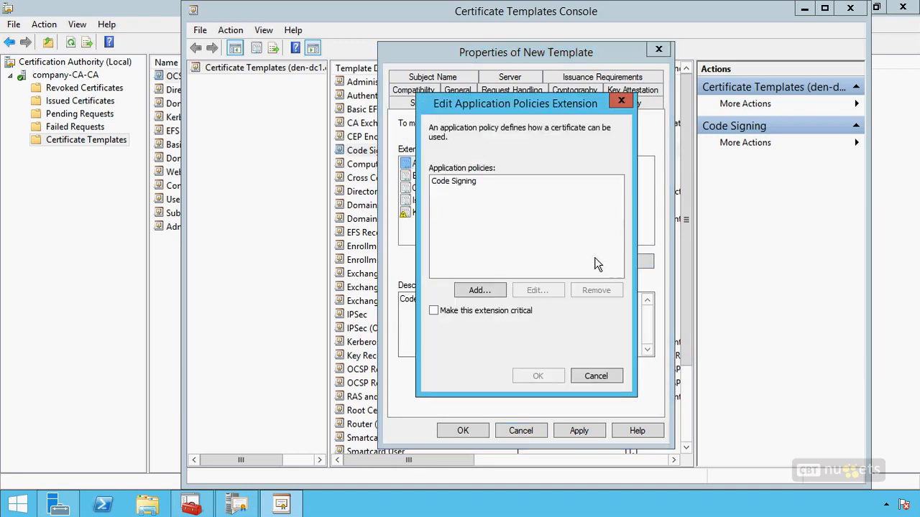
pyautogui.click(487, 288)
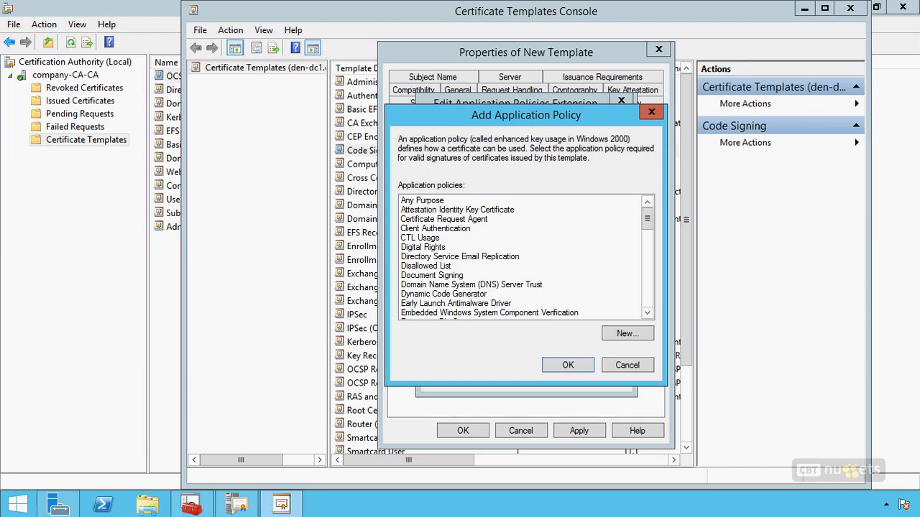
pyautogui.moveTo(585, 120)
pyautogui.mouseDown()
pyautogui.moveTo(559, 138)
pyautogui.moveTo(547, 99)
pyautogui.mouseUp()
pyautogui.moveTo(437, 365)
pyautogui.mouseDown()
pyautogui.moveTo(429, 338)
pyautogui.moveTo(460, 336)
pyautogui.moveTo(454, 360)
pyautogui.moveTo(506, 365)
pyautogui.moveTo(452, 378)
pyautogui.moveTo(524, 374)
pyautogui.moveTo(501, 370)
pyautogui.mouseUp()
pyautogui.click(461, 353)
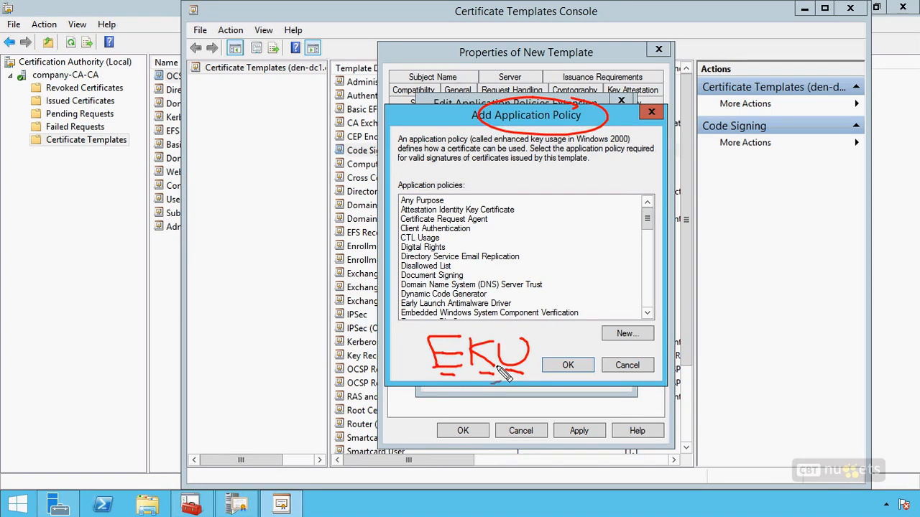
pyautogui.moveTo(419, 172)
pyautogui.mouseDown()
pyautogui.moveTo(406, 177)
pyautogui.moveTo(395, 208)
pyautogui.moveTo(415, 347)
pyautogui.mouseUp()
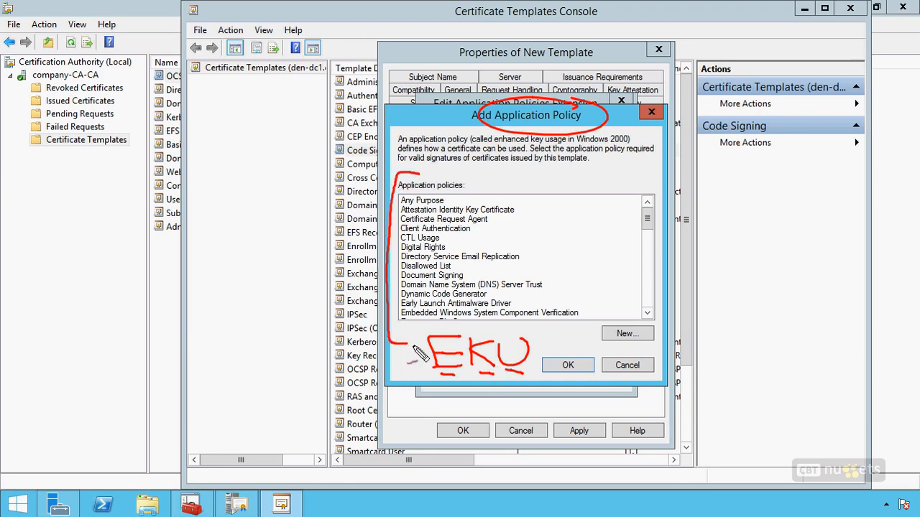
pyautogui.moveTo(473, 231)
pyautogui.mouseDown()
pyautogui.moveTo(491, 230)
pyautogui.moveTo(482, 232)
pyautogui.mouseUp()
pyautogui.moveTo(552, 301)
pyautogui.mouseDown()
pyautogui.moveTo(562, 299)
pyautogui.moveTo(549, 285)
pyautogui.mouseUp()
pyautogui.moveTo(554, 282); pyautogui.dragTo(554, 289)
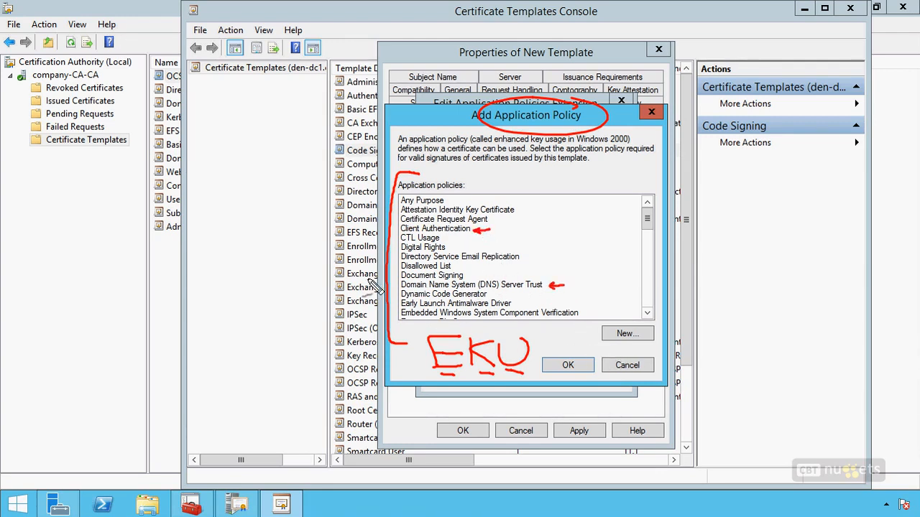
pyautogui.moveTo(479, 274); pyautogui.dragTo(466, 275)
pyautogui.moveTo(471, 271); pyautogui.dragTo(471, 278)
pyautogui.press('Escape')
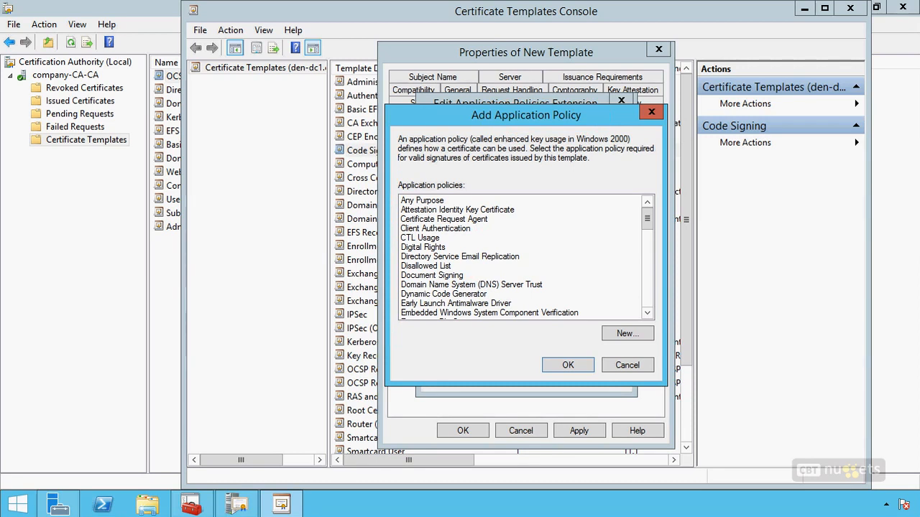
# Leave the application policies without adding one, and review the template's subject name settings and available subject name formats
pyautogui.click(627, 366)
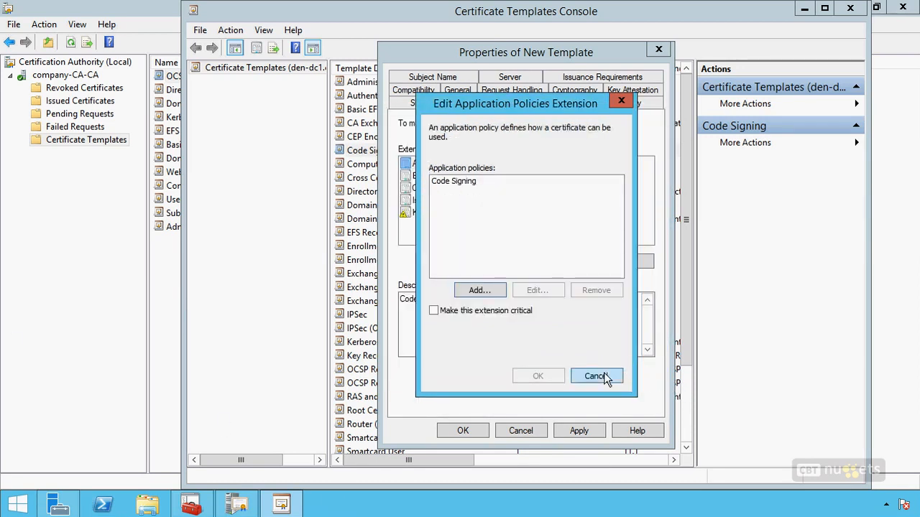
pyautogui.click(604, 376)
pyautogui.click(449, 163)
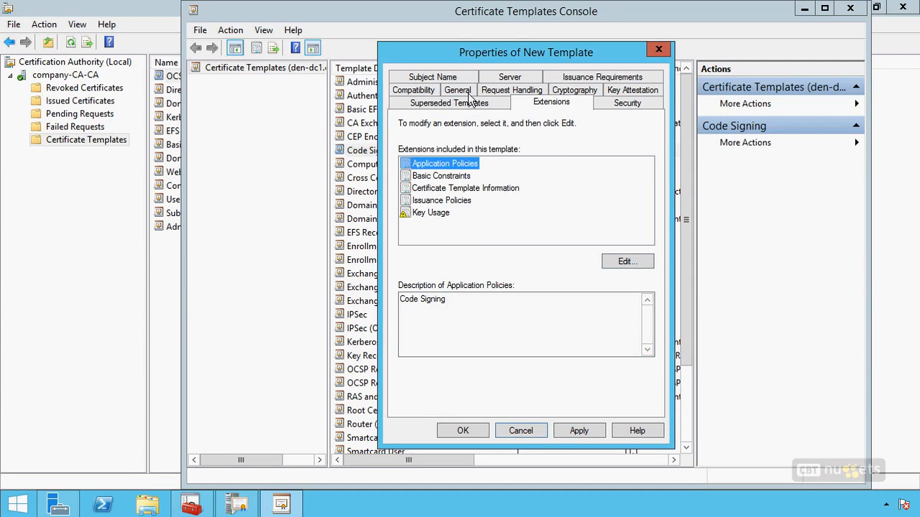
pyautogui.click(438, 78)
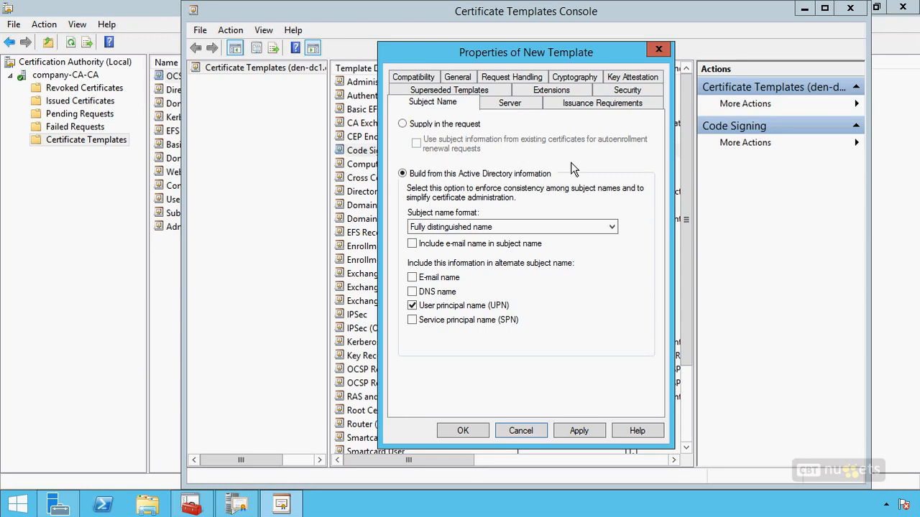
pyautogui.click(500, 228)
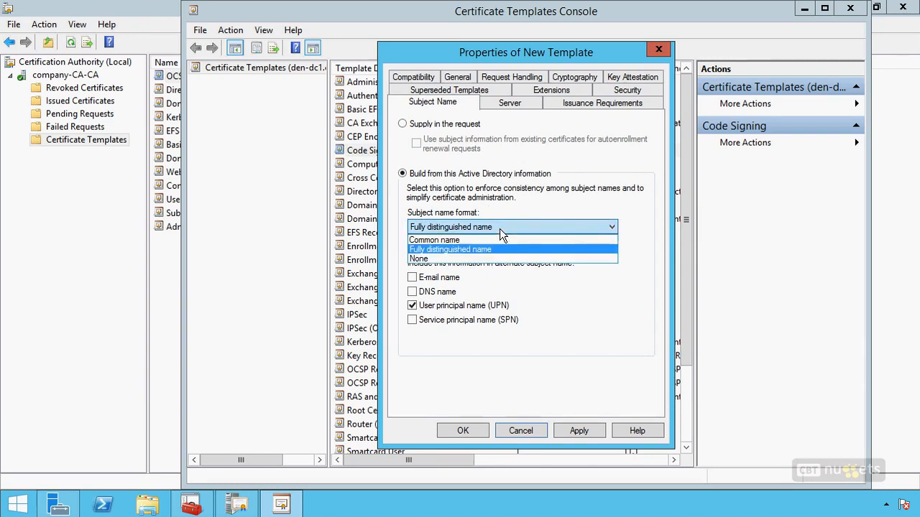
pyautogui.click(499, 228)
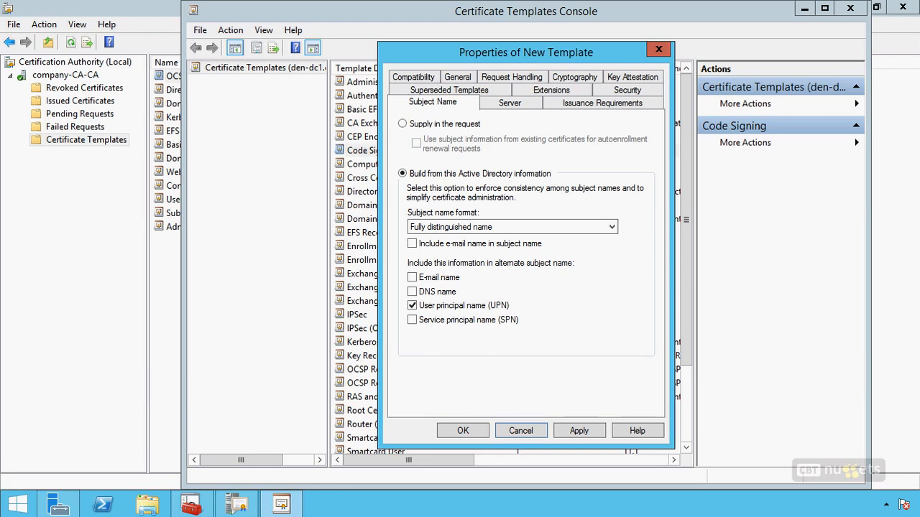
pyautogui.moveTo(203, 238)
pyautogui.mouseDown()
pyautogui.moveTo(219, 239)
pyautogui.moveTo(208, 327)
pyautogui.moveTo(215, 246)
pyautogui.moveTo(246, 270)
pyautogui.mouseUp()
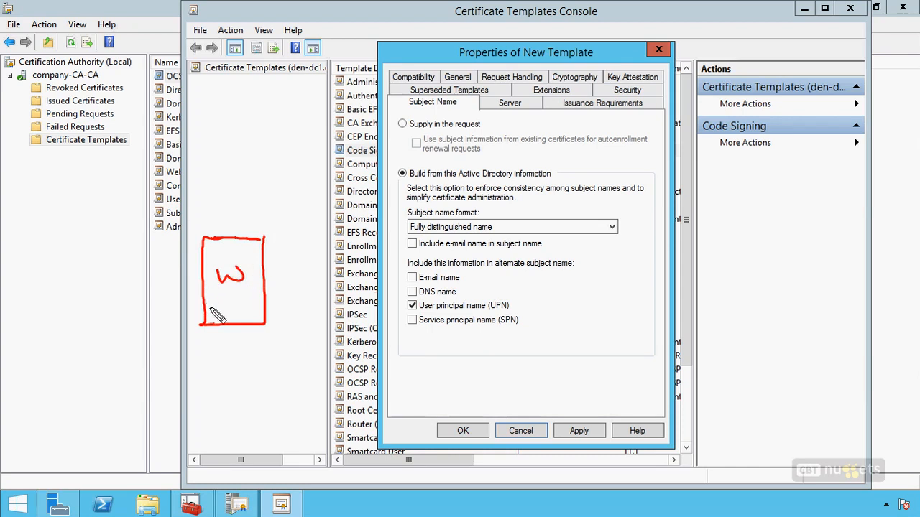
pyautogui.moveTo(212, 313)
pyautogui.mouseDown()
pyautogui.moveTo(247, 321)
pyautogui.moveTo(241, 317)
pyautogui.mouseUp()
pyautogui.moveTo(244, 309); pyautogui.dragTo(245, 325)
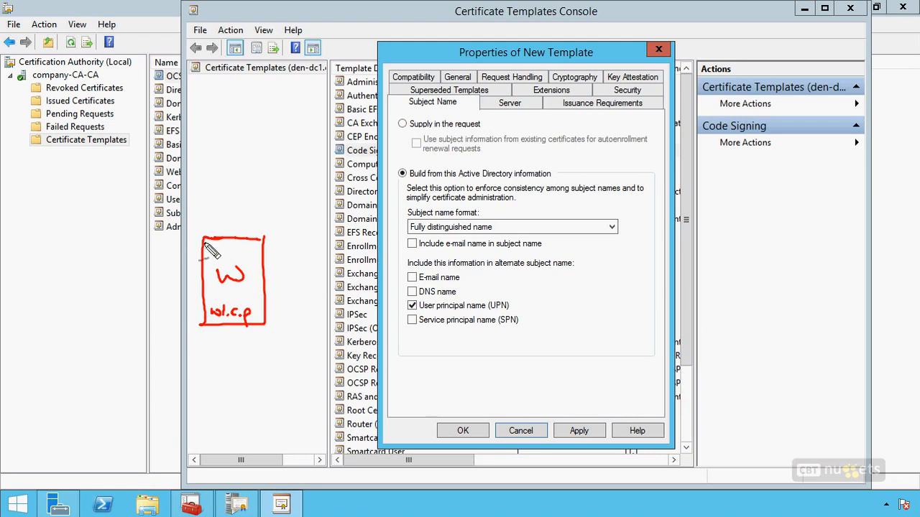
pyautogui.moveTo(271, 84); pyautogui.dragTo(276, 168)
pyautogui.moveTo(278, 135); pyautogui.dragTo(278, 152)
pyautogui.moveTo(228, 109)
pyautogui.mouseDown()
pyautogui.moveTo(230, 129)
pyautogui.moveTo(247, 129)
pyautogui.mouseUp()
pyautogui.moveTo(237, 122); pyautogui.dragTo(245, 122)
pyautogui.moveTo(281, 295)
pyautogui.mouseDown()
pyautogui.moveTo(303, 256)
pyautogui.moveTo(297, 179)
pyautogui.mouseUp()
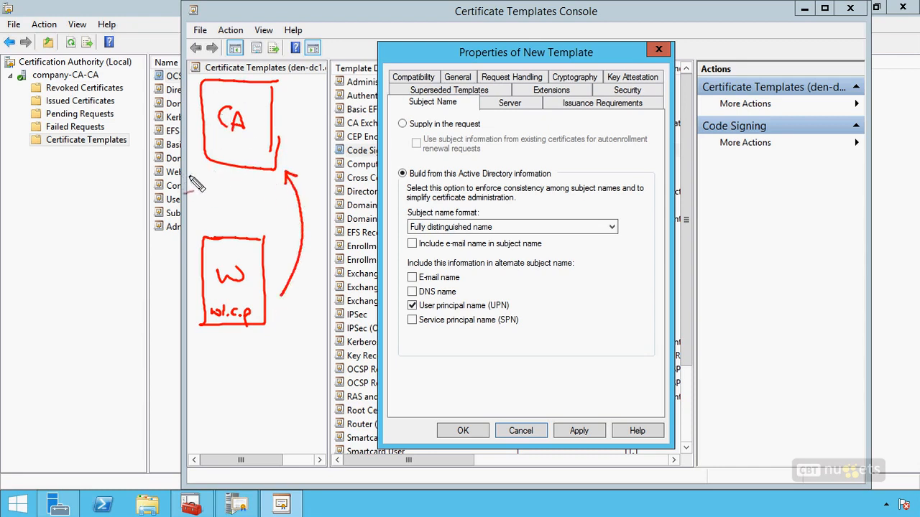
pyautogui.moveTo(199, 157)
pyautogui.mouseDown()
pyautogui.moveTo(190, 273)
pyautogui.moveTo(194, 264)
pyautogui.mouseUp()
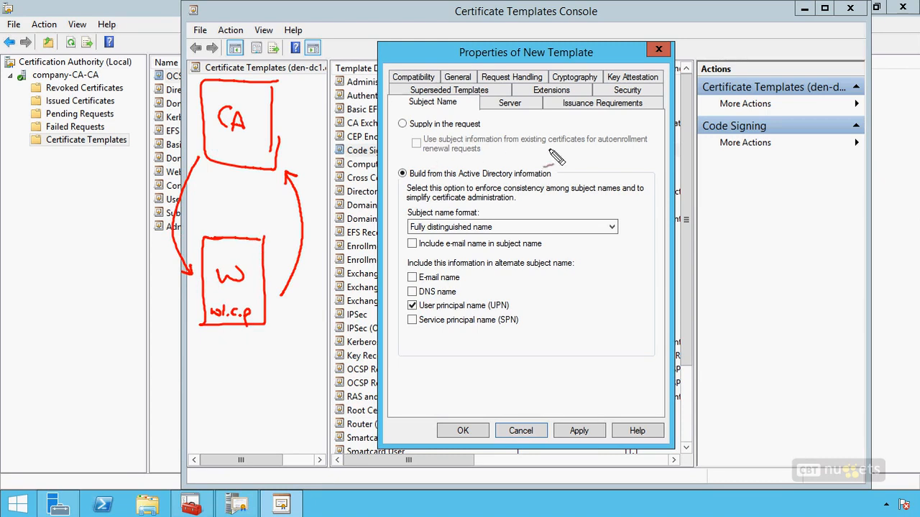
pyautogui.moveTo(652, 157)
pyautogui.mouseDown()
pyautogui.moveTo(583, 161)
pyautogui.moveTo(386, 225)
pyautogui.moveTo(523, 370)
pyautogui.moveTo(647, 241)
pyautogui.moveTo(585, 164)
pyautogui.mouseUp()
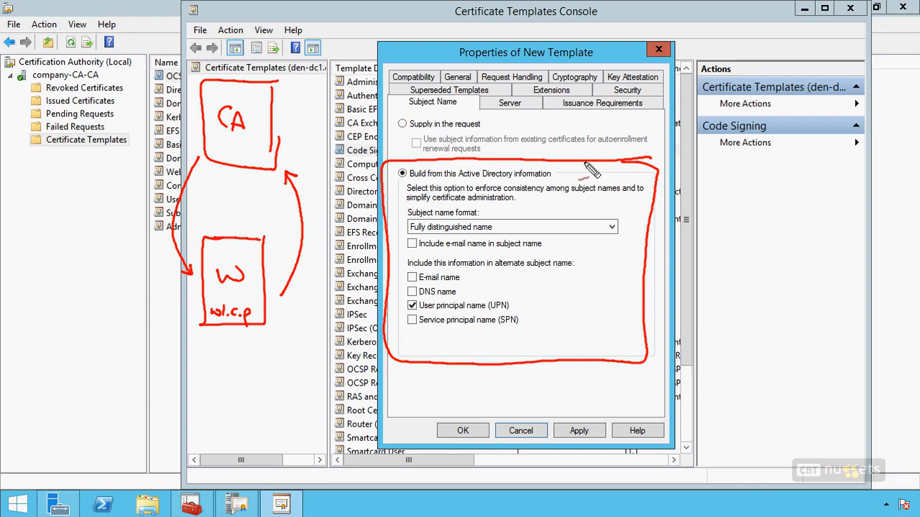
pyautogui.moveTo(247, 332)
pyautogui.mouseDown()
pyautogui.moveTo(284, 309)
pyautogui.moveTo(204, 334)
pyautogui.mouseUp()
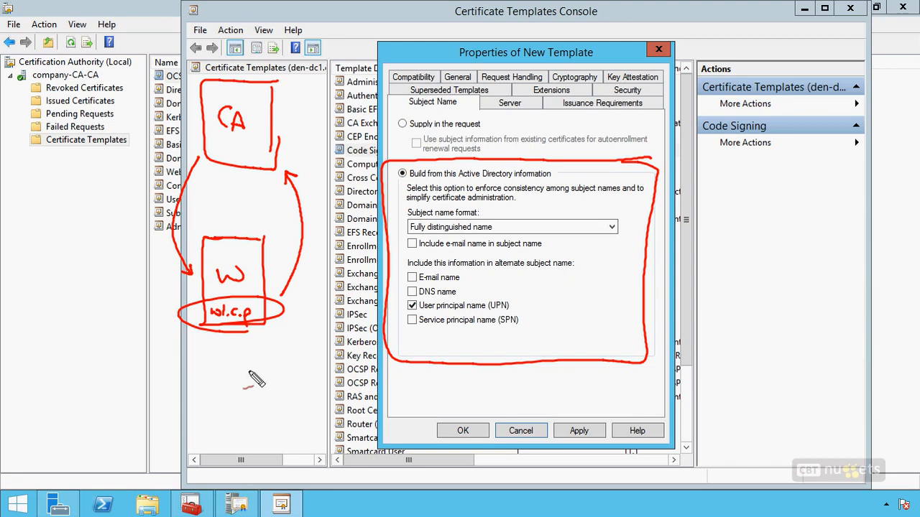
pyautogui.press('Escape')
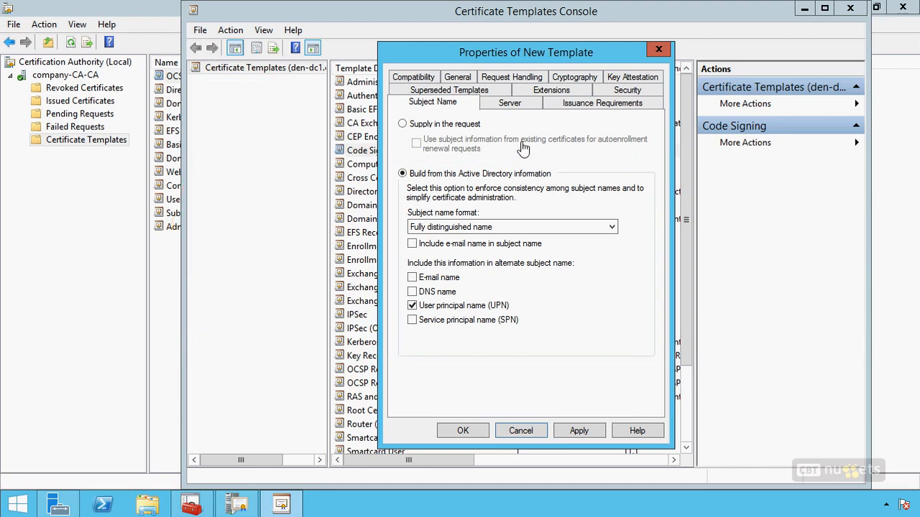
# Set the template's subject name to be supplied in the request
pyautogui.click(439, 126)
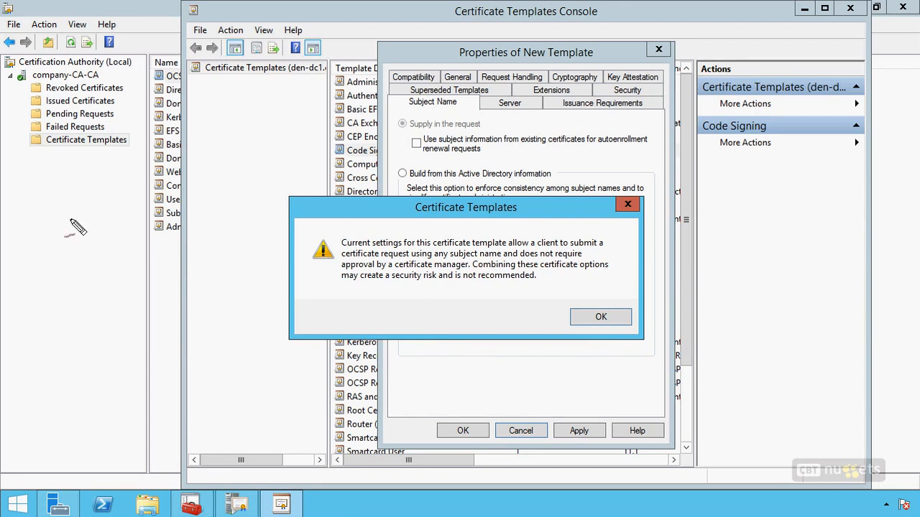
pyautogui.moveTo(95, 252)
pyautogui.mouseDown()
pyautogui.moveTo(155, 370)
pyautogui.moveTo(71, 251)
pyautogui.mouseUp()
pyautogui.moveTo(77, 308); pyautogui.dragTo(137, 318)
pyautogui.click(120, 319)
pyautogui.click(143, 321)
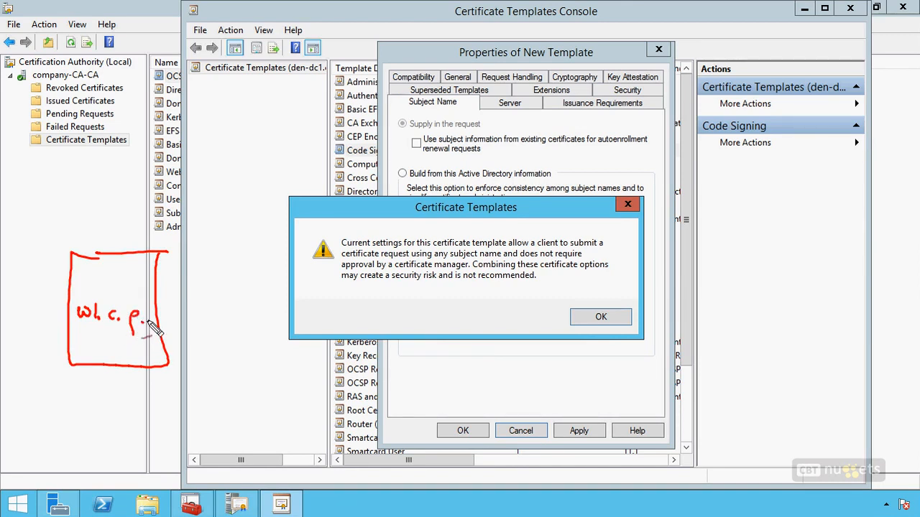
pyautogui.moveTo(415, 109)
pyautogui.mouseDown()
pyautogui.moveTo(404, 138)
pyautogui.moveTo(412, 108)
pyautogui.moveTo(419, 136)
pyautogui.mouseUp()
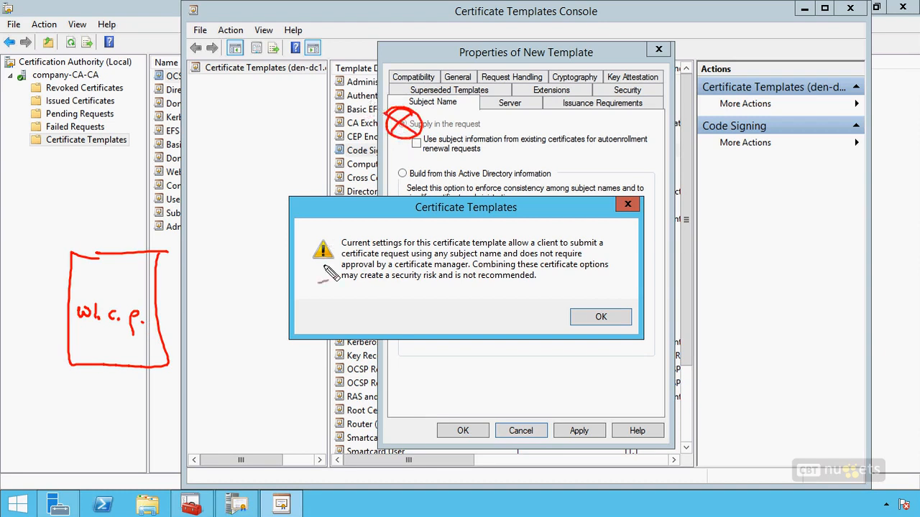
pyautogui.moveTo(328, 275); pyautogui.dragTo(291, 259)
pyautogui.moveTo(432, 227); pyautogui.dragTo(442, 257)
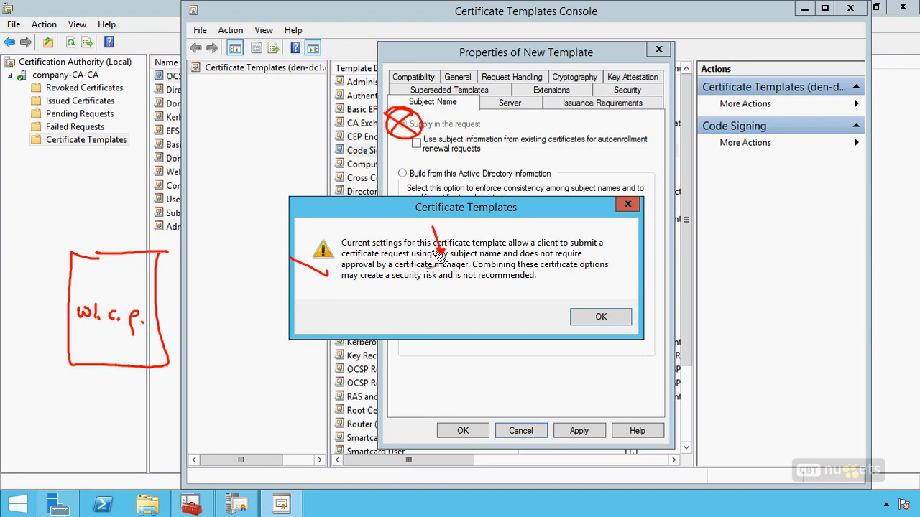
pyautogui.moveTo(443, 295); pyautogui.dragTo(434, 264)
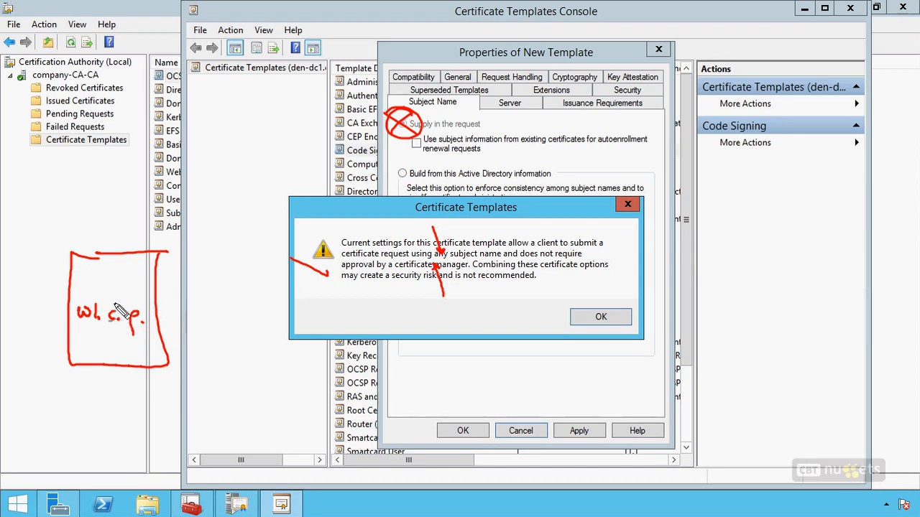
pyautogui.moveTo(144, 301); pyautogui.dragTo(52, 330)
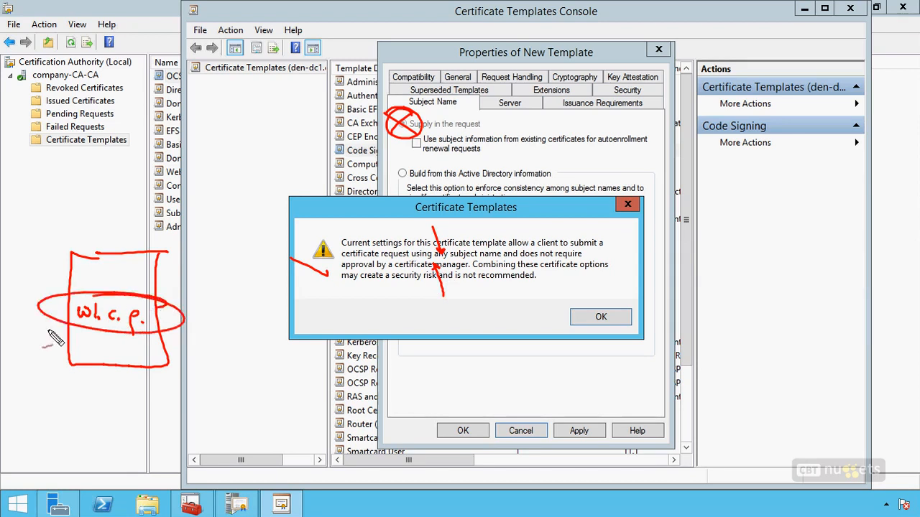
pyautogui.moveTo(67, 384)
pyautogui.mouseDown()
pyautogui.moveTo(89, 399)
pyautogui.moveTo(136, 394)
pyautogui.moveTo(130, 407)
pyautogui.mouseUp()
pyautogui.moveTo(72, 420); pyautogui.dragTo(136, 429)
pyautogui.click(92, 425)
pyautogui.click(118, 429)
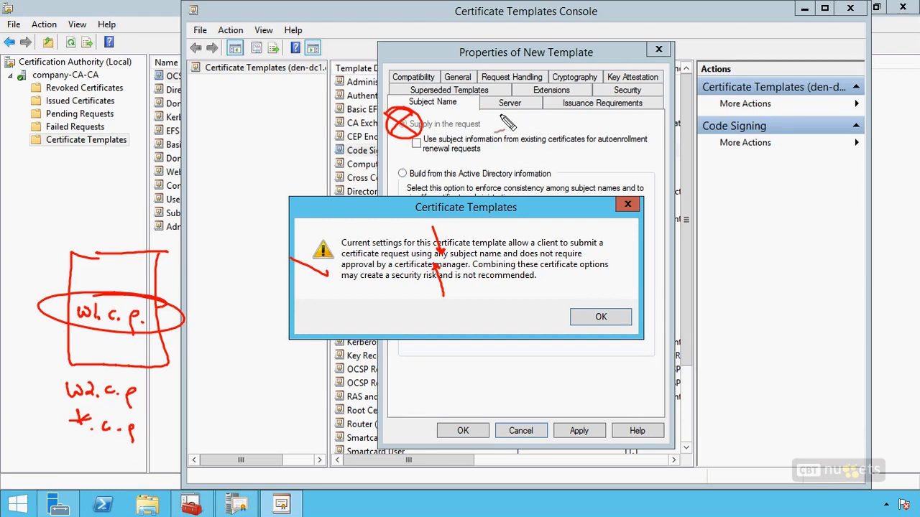
pyautogui.moveTo(512, 124); pyautogui.dragTo(492, 126)
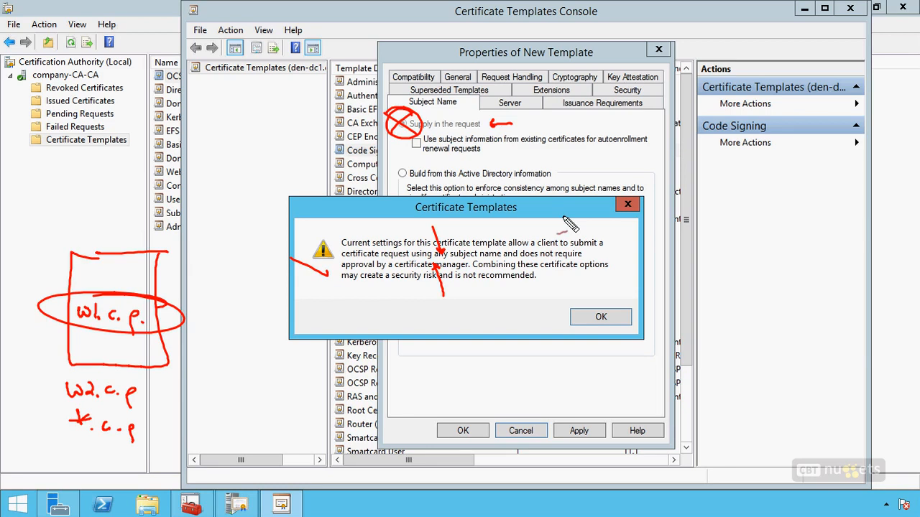
pyautogui.moveTo(382, 200); pyautogui.dragTo(404, 211)
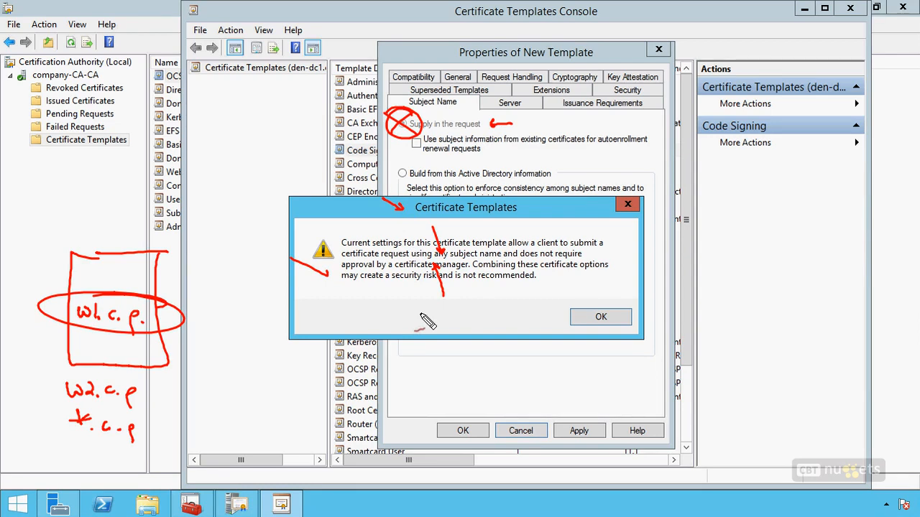
pyautogui.moveTo(495, 256)
pyautogui.mouseDown()
pyautogui.moveTo(342, 267)
pyautogui.moveTo(455, 273)
pyautogui.mouseUp()
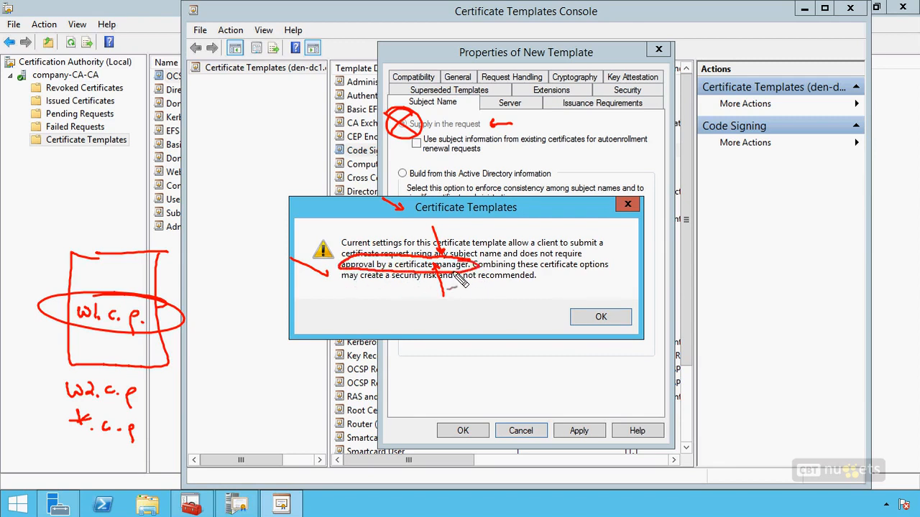
pyautogui.press('Escape')
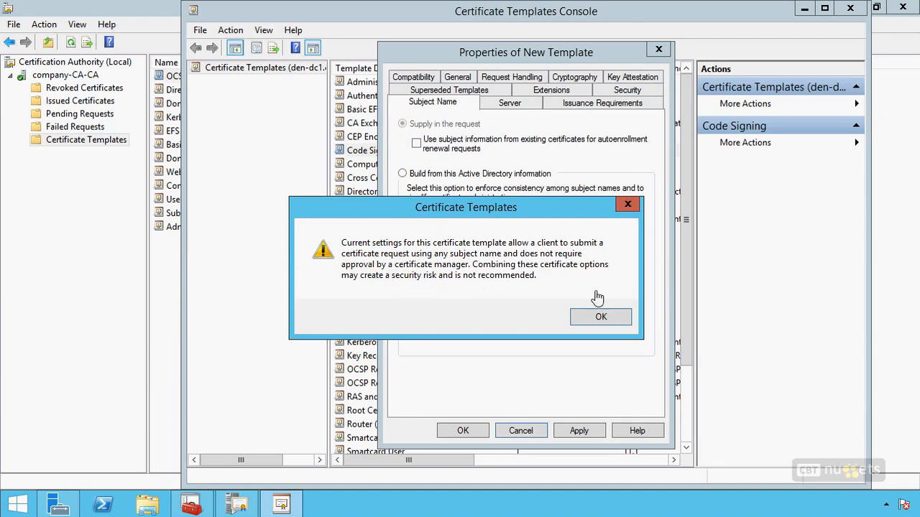
# Set the template's subject name to be built from Active Directory information, and display the template's server settings
pyautogui.click(627, 204)
pyautogui.click(472, 178)
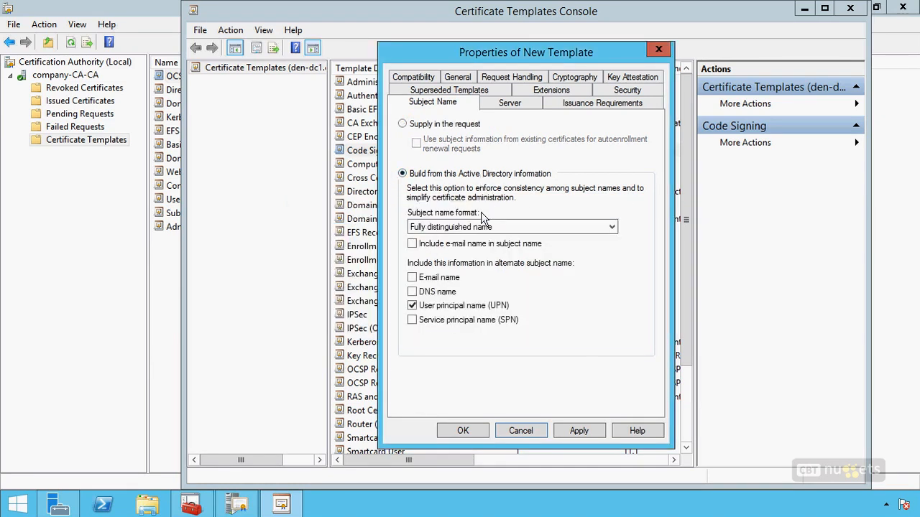
pyautogui.click(514, 91)
pyautogui.click(510, 93)
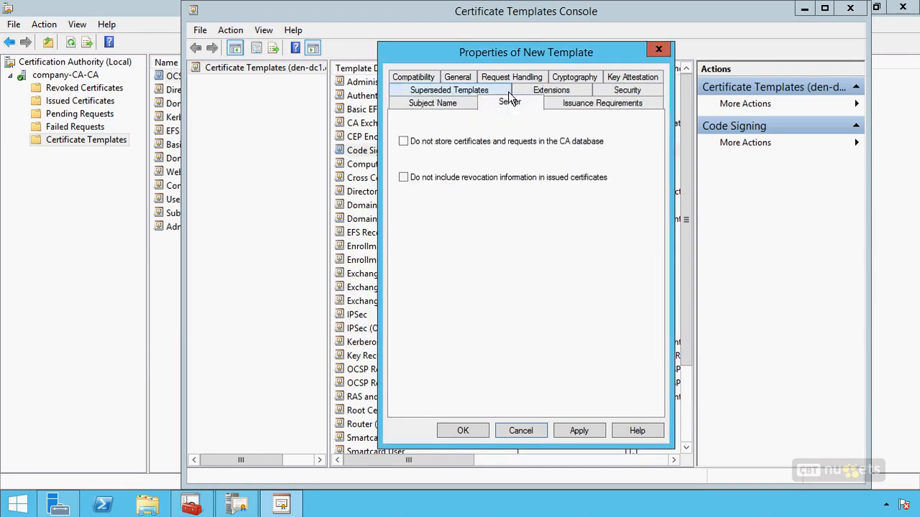
# In the issuance requirements, try CA certificate manager approval, withdraw it, and require 1 authorized signature for enrollment instead
pyautogui.click(587, 105)
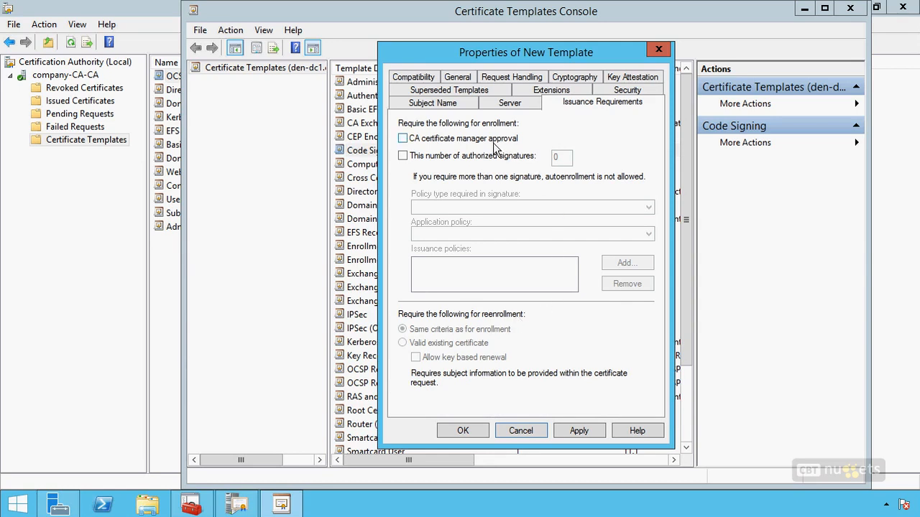
pyautogui.click(461, 141)
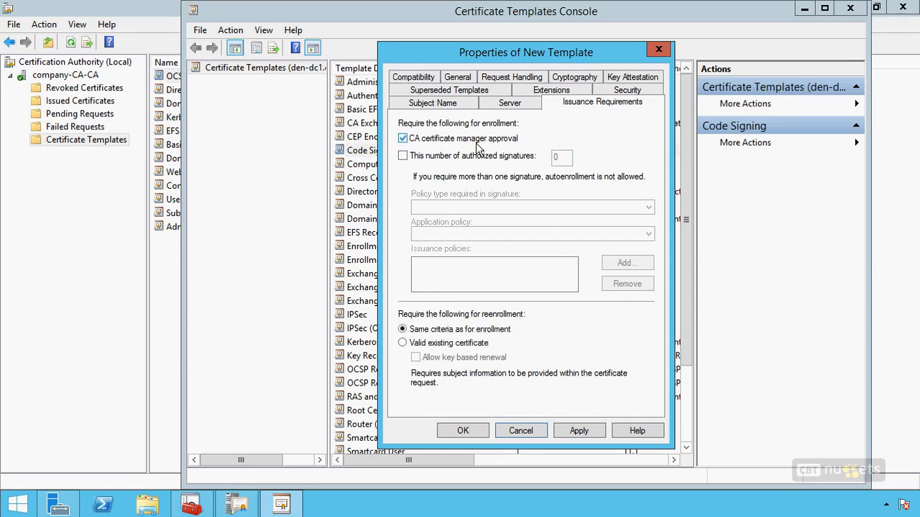
pyautogui.click(477, 139)
pyautogui.click(479, 156)
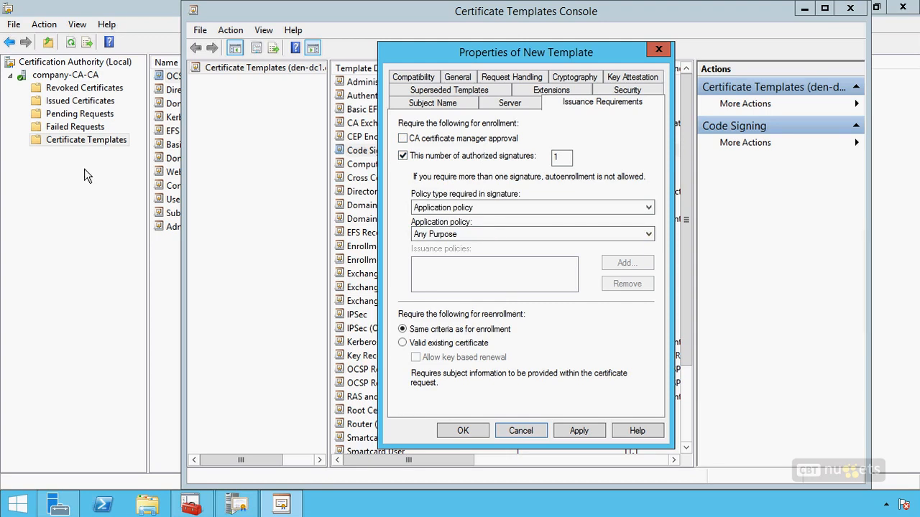
# Switch to the Certification Authority console and examine its Pending Requests folder and the commands available there
pyautogui.click(72, 196)
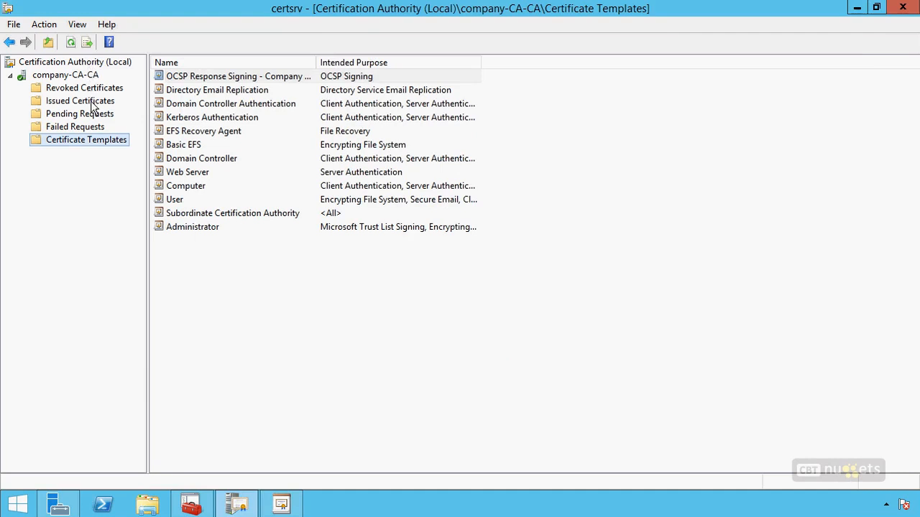
pyautogui.click(81, 114)
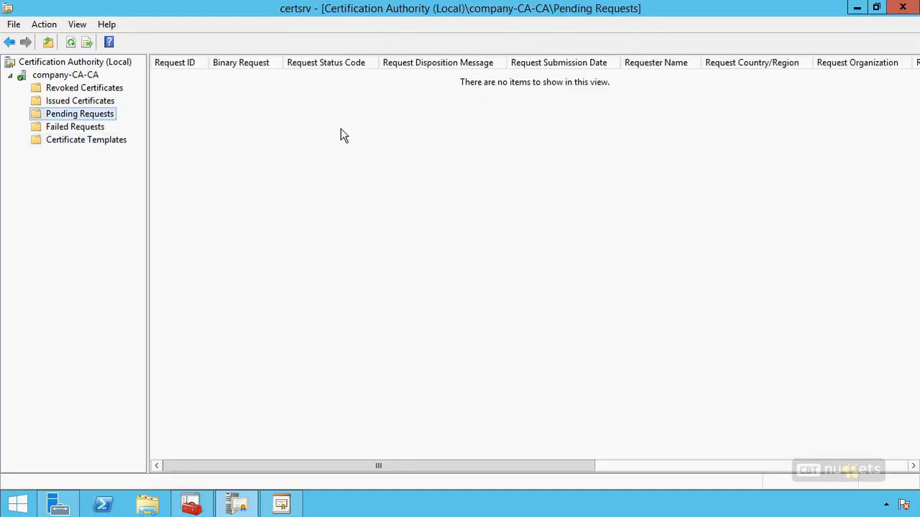
pyautogui.rightClick(293, 79)
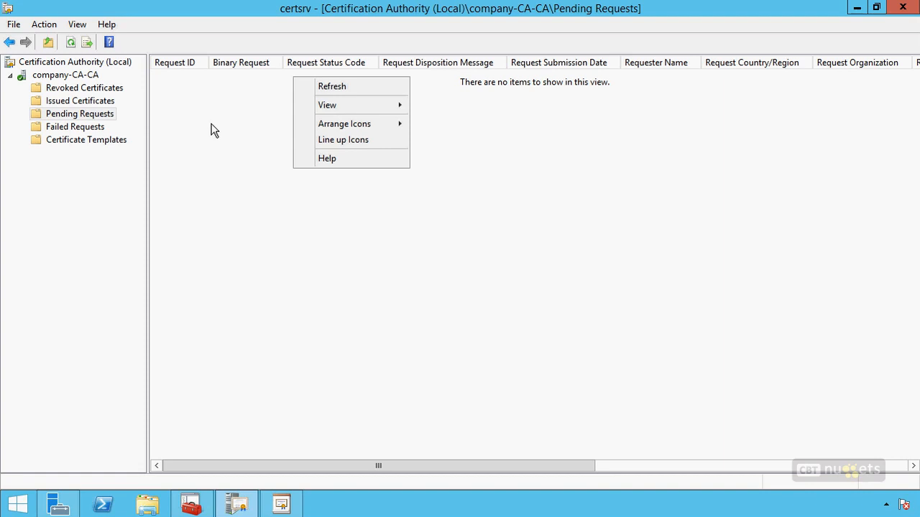
pyautogui.click(346, 244)
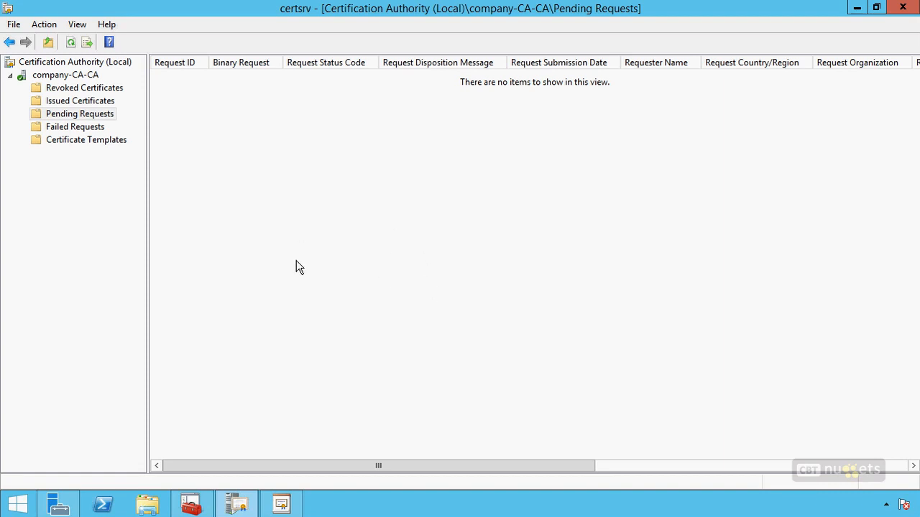
# Return to the new template's properties and remove the authorized signatures requirement for enrollment
pyautogui.click(281, 504)
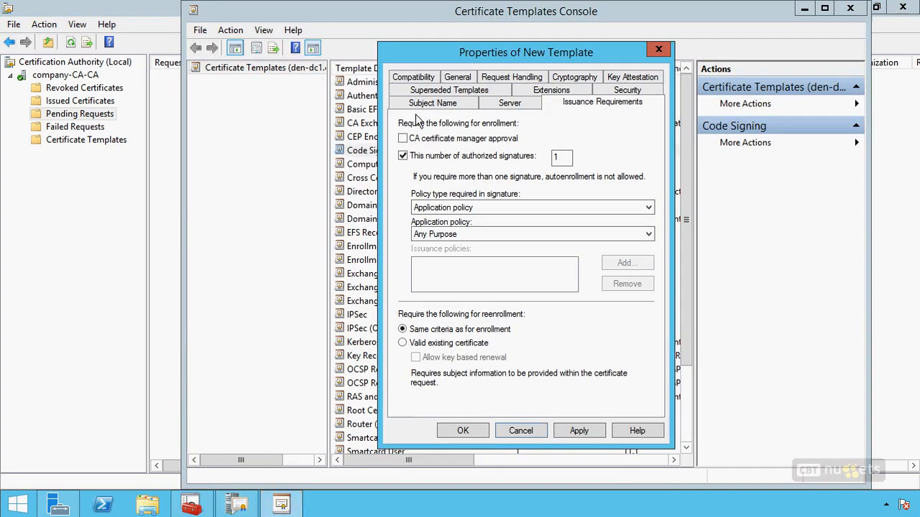
pyautogui.click(474, 155)
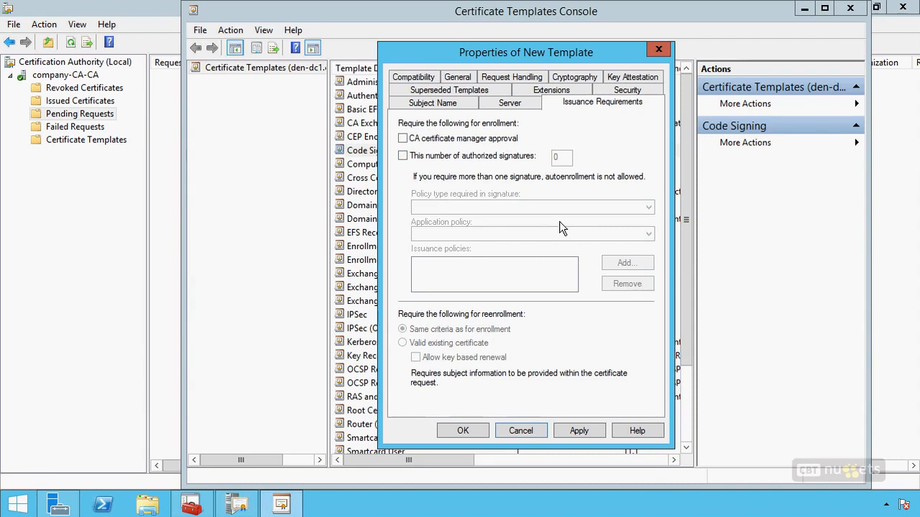
# In the template's security settings, try to add the administrators group, and add the Domain Admins group instead
pyautogui.click(626, 91)
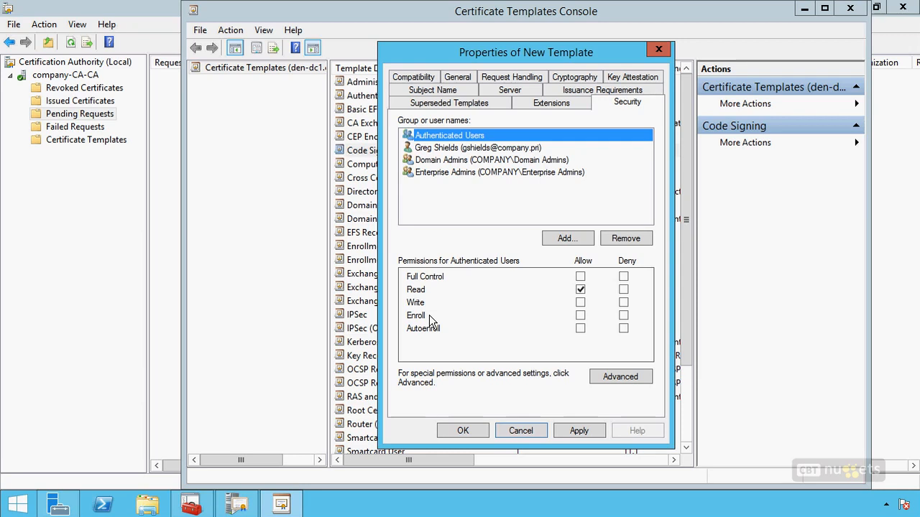
pyautogui.click(565, 238)
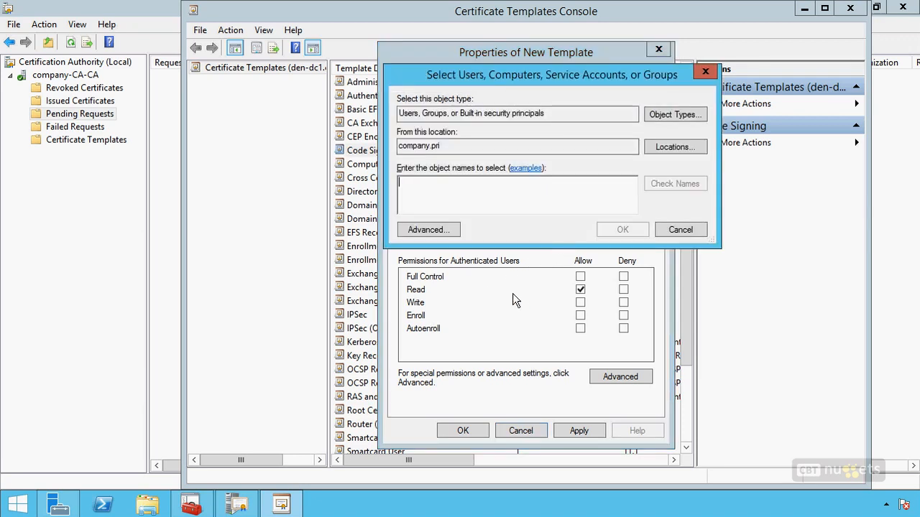
pyautogui.write('administrators')
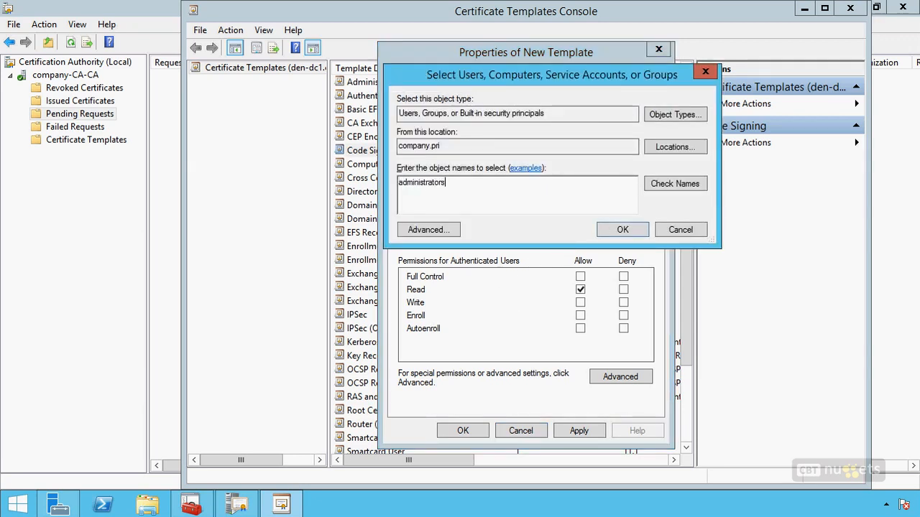
pyautogui.press('Return')
pyautogui.doubleClick(495, 269)
pyautogui.write('domain admins')
pyautogui.press('Return')
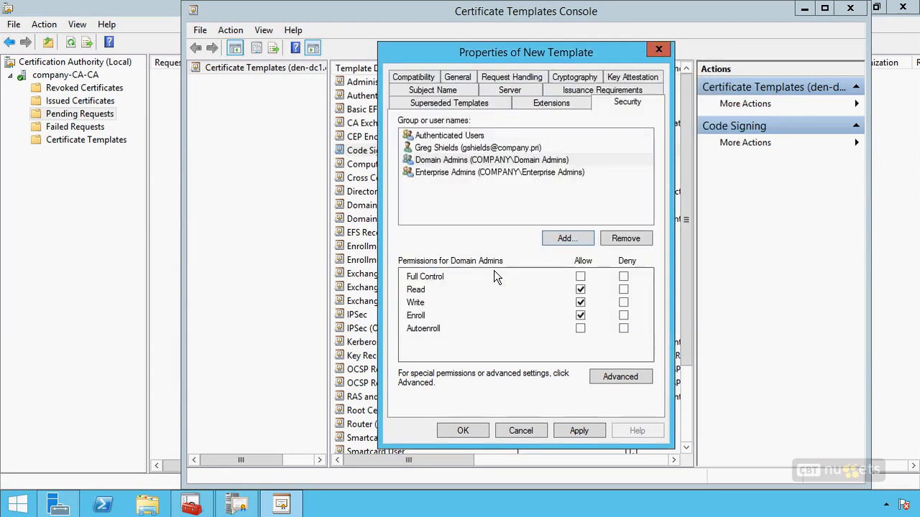
# Remove the Write permission for Domain Admins on the template, and toggle Autoenroll on and back off
pyautogui.click(480, 162)
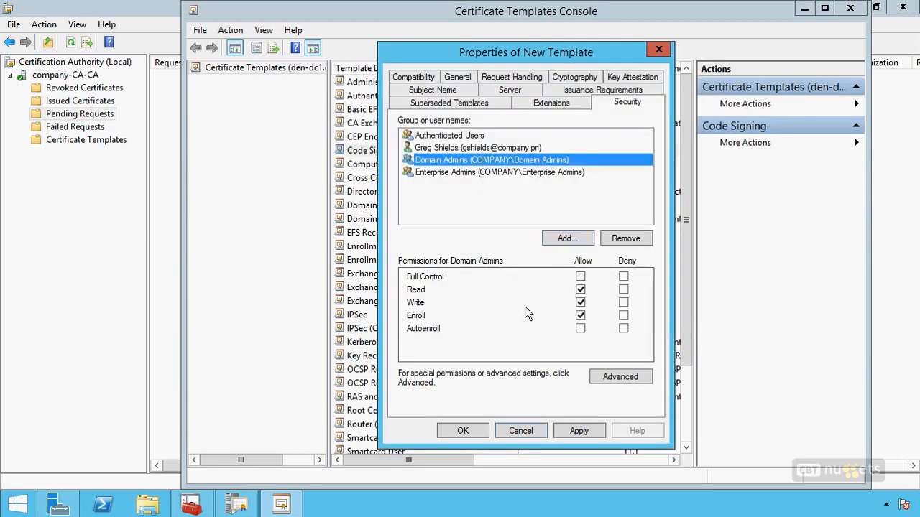
pyautogui.click(581, 302)
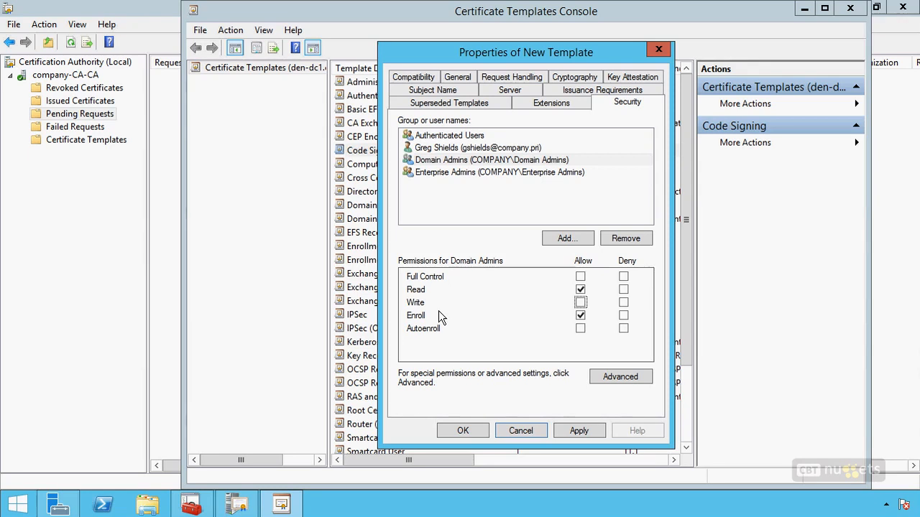
pyautogui.click(580, 329)
pyautogui.click(580, 330)
# Check the template's general settings, save it as Code Signing - PowerShell, and view the commands available for it
pyautogui.click(457, 77)
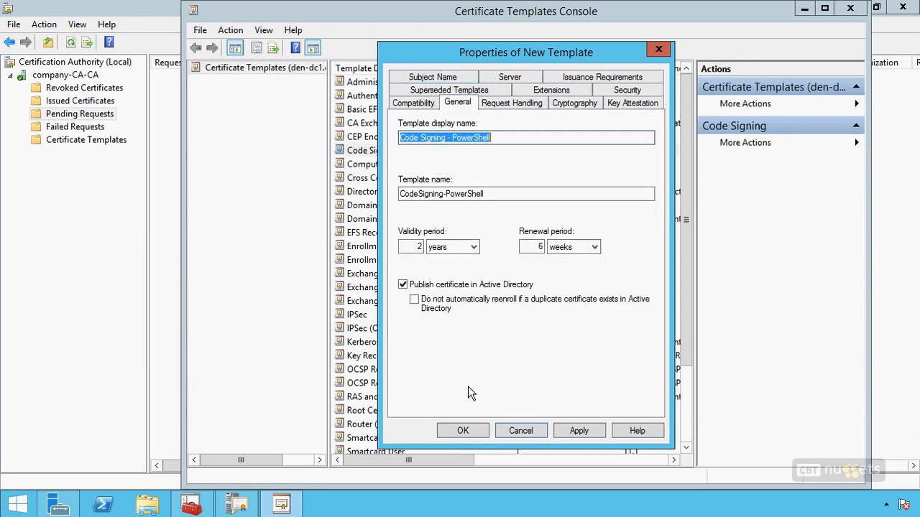
pyautogui.click(467, 431)
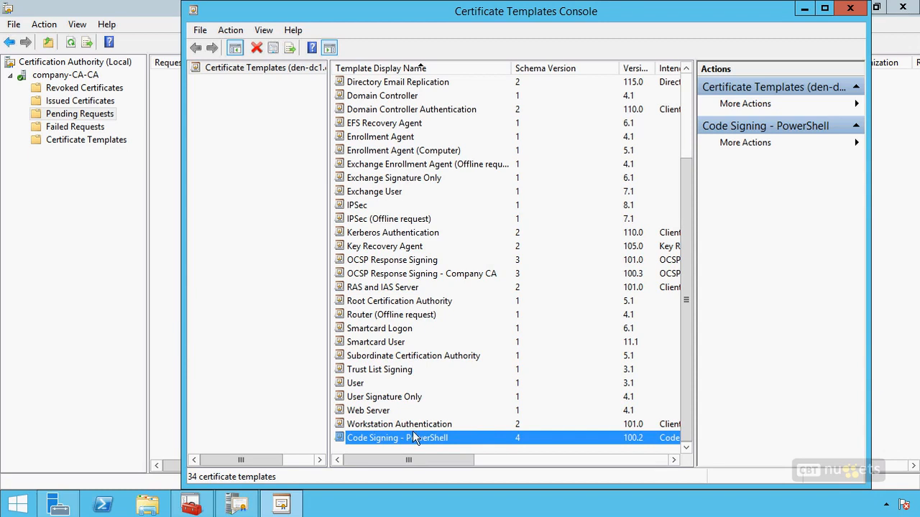
pyautogui.rightClick(414, 435)
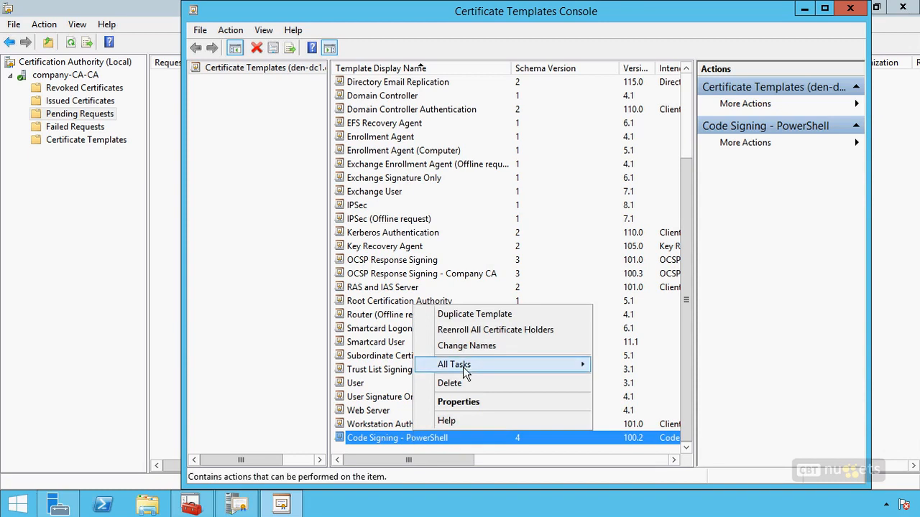
pyautogui.moveTo(465, 371)
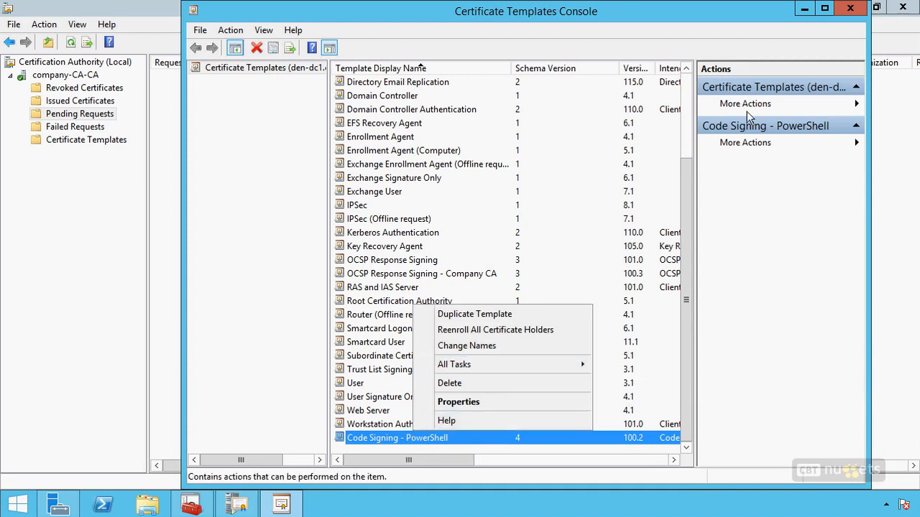
pyautogui.click(568, 43)
# In the Certification Authority console, enable the Code Signing - PowerShell certificate template for issuing, and minimize the open windows to the desktop
pyautogui.click(804, 8)
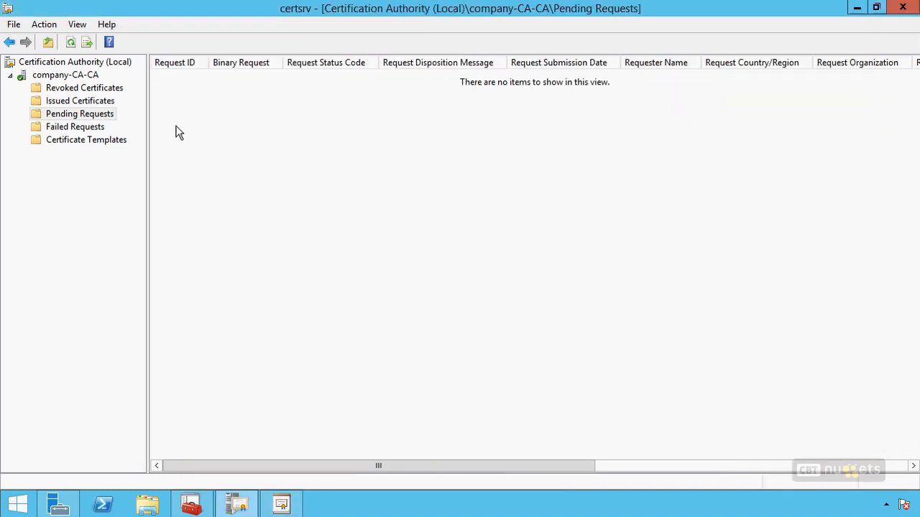
pyautogui.click(71, 141)
pyautogui.rightClick(71, 140)
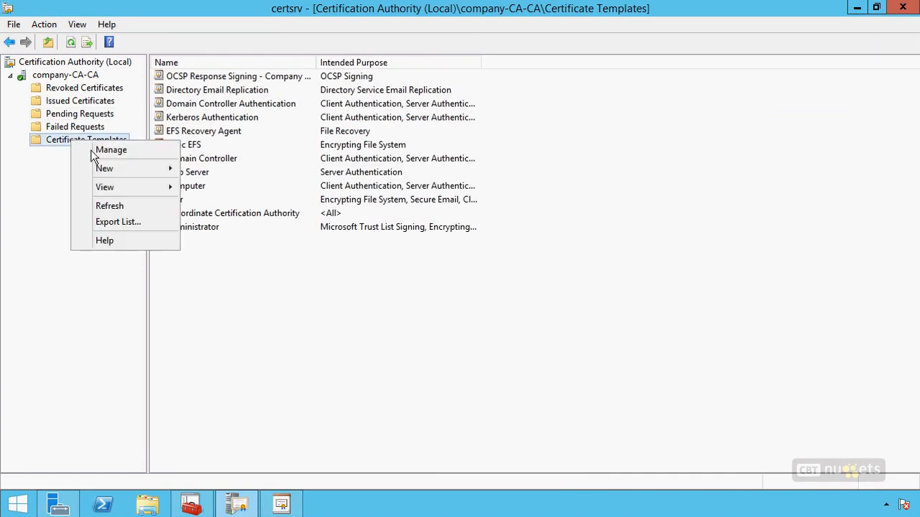
pyautogui.moveTo(132, 173)
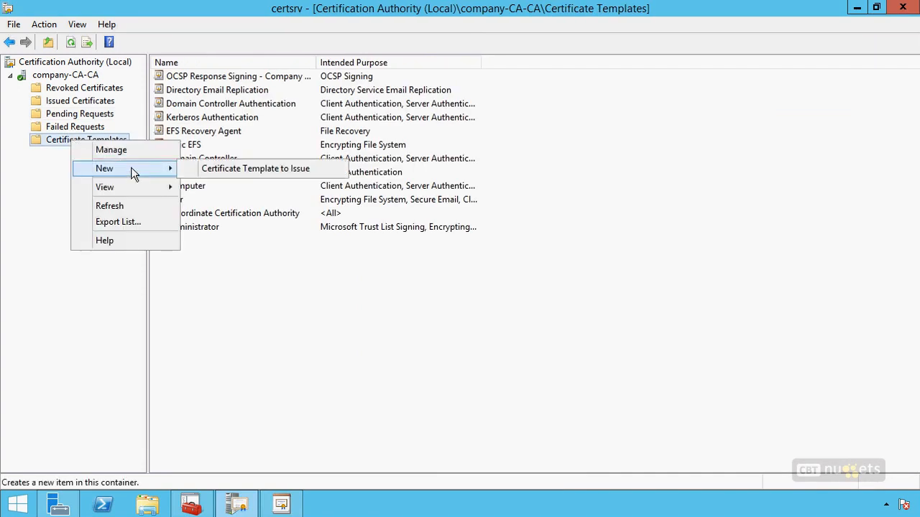
pyautogui.click(253, 170)
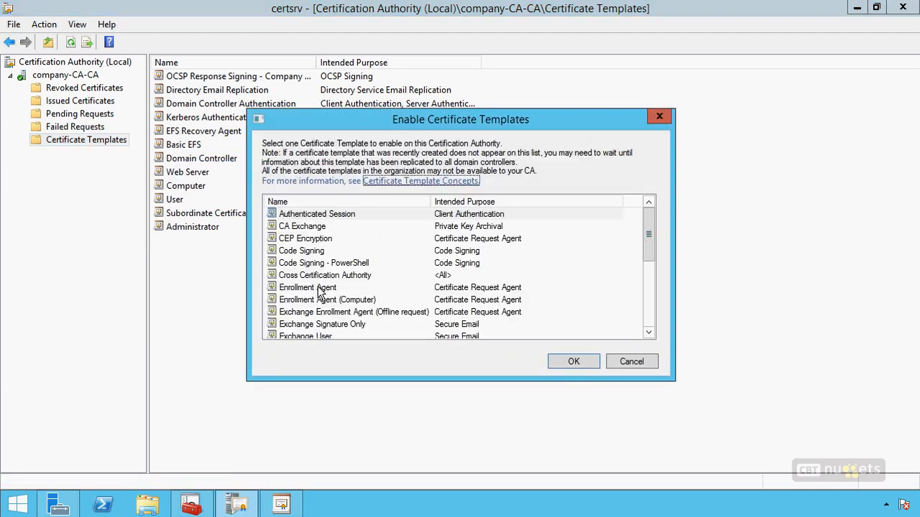
pyautogui.click(334, 264)
pyautogui.click(558, 361)
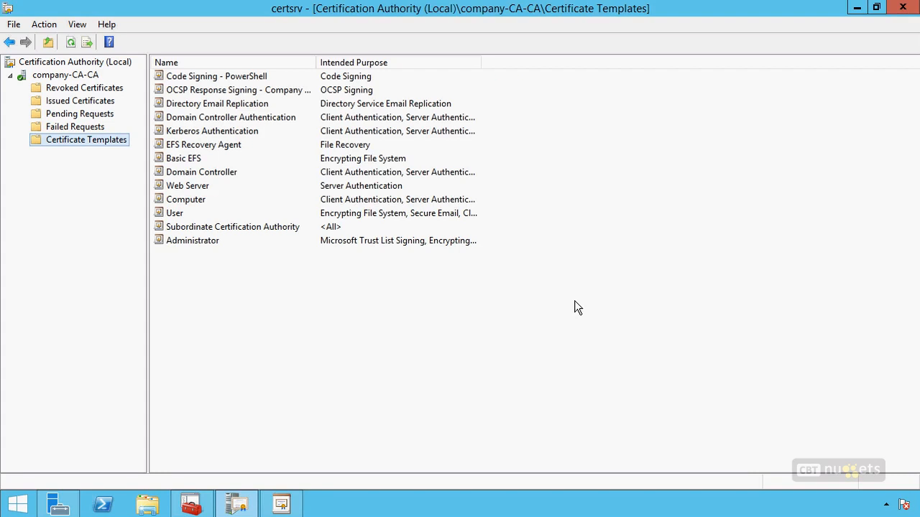
pyautogui.click(857, 8)
pyautogui.click(857, 9)
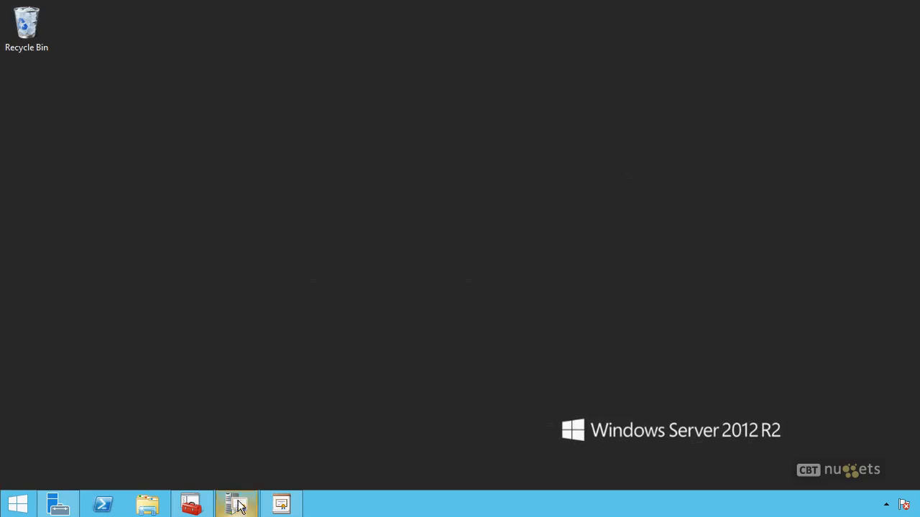
# In the local computer certificates console, try connecting to another computer, cancel, and close the console without saving its settings
pyautogui.moveTo(273, 501)
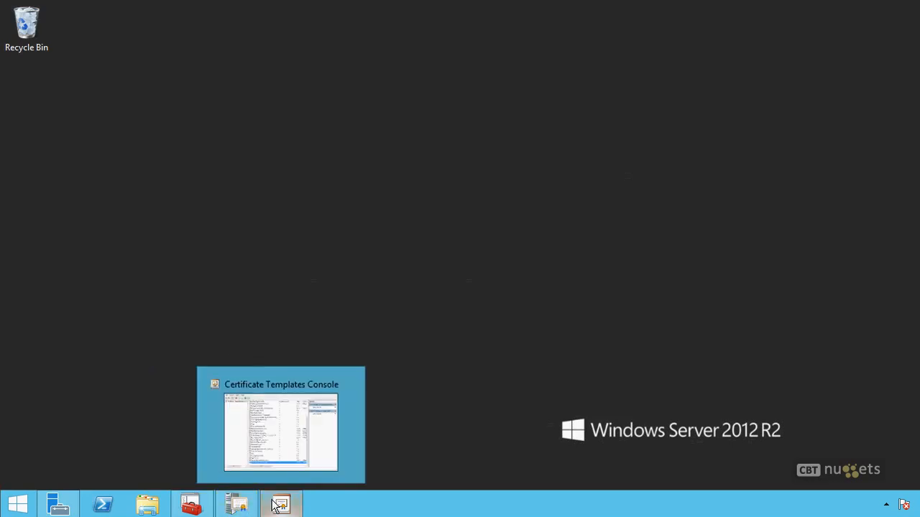
pyautogui.click(191, 505)
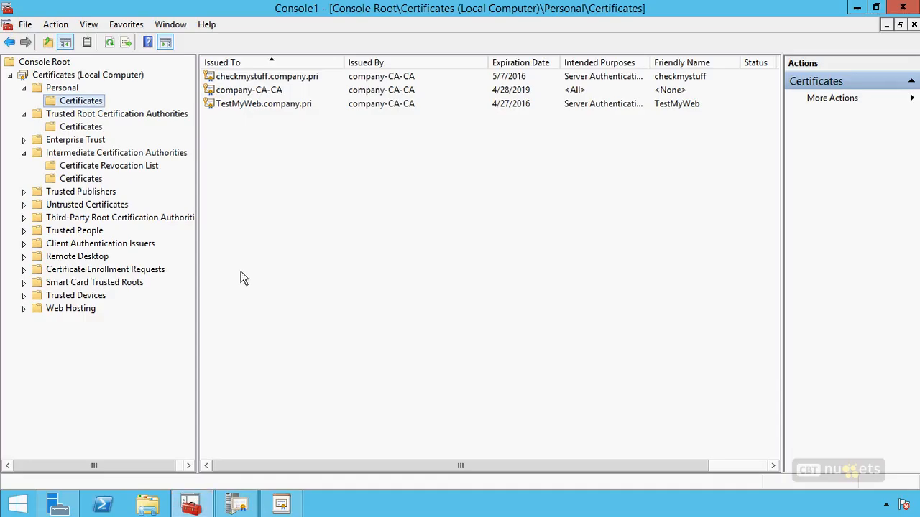
pyautogui.rightClick(117, 77)
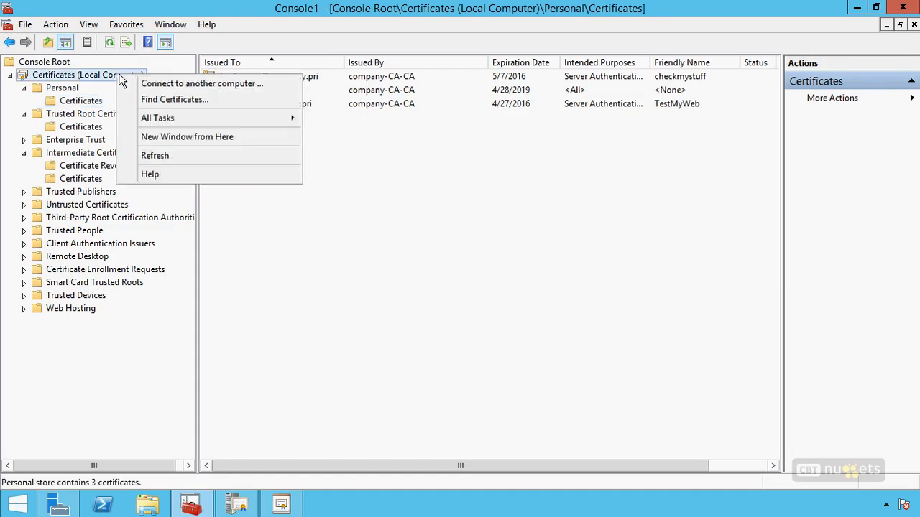
pyautogui.click(144, 83)
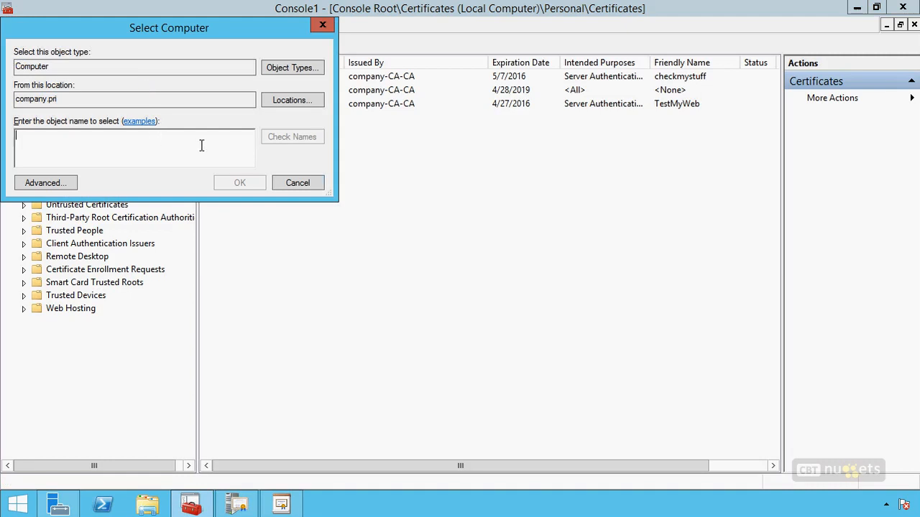
pyautogui.press('Escape')
pyautogui.click(903, 8)
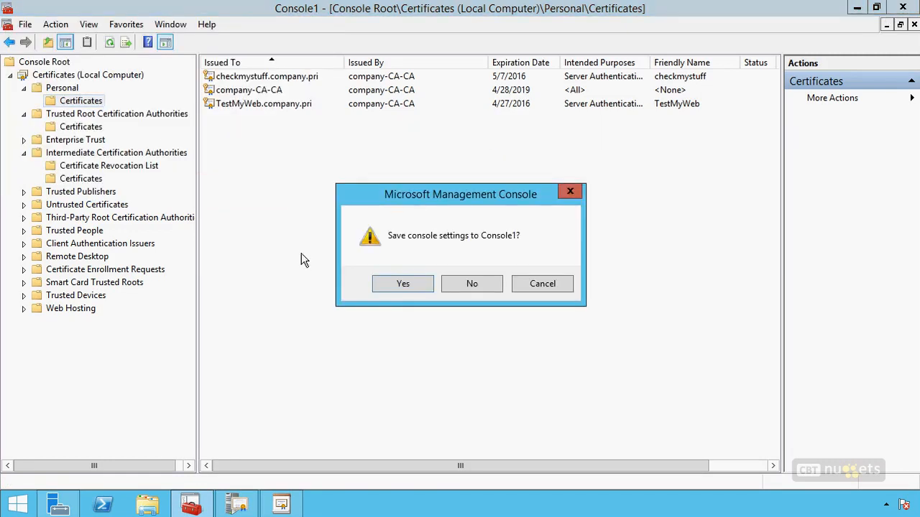
pyautogui.click(457, 285)
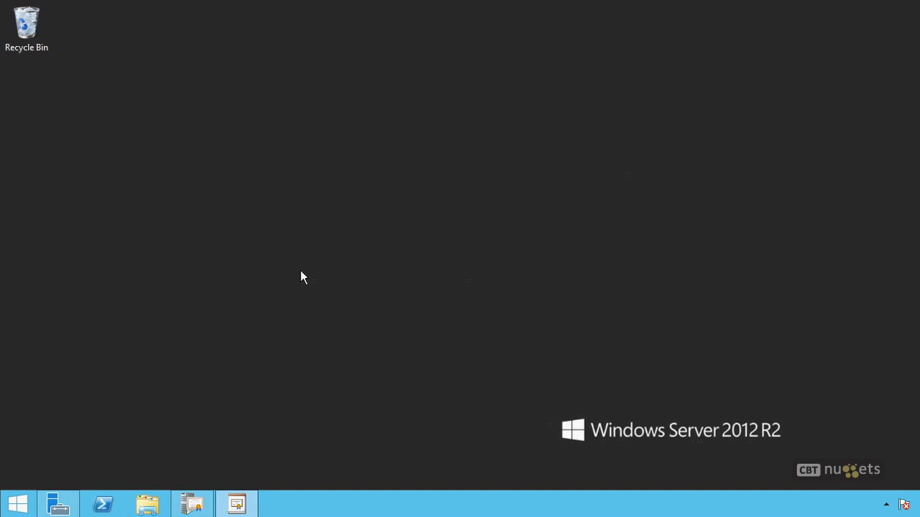
# Run mmc to open a new, empty management console
pyautogui.press('super+r')
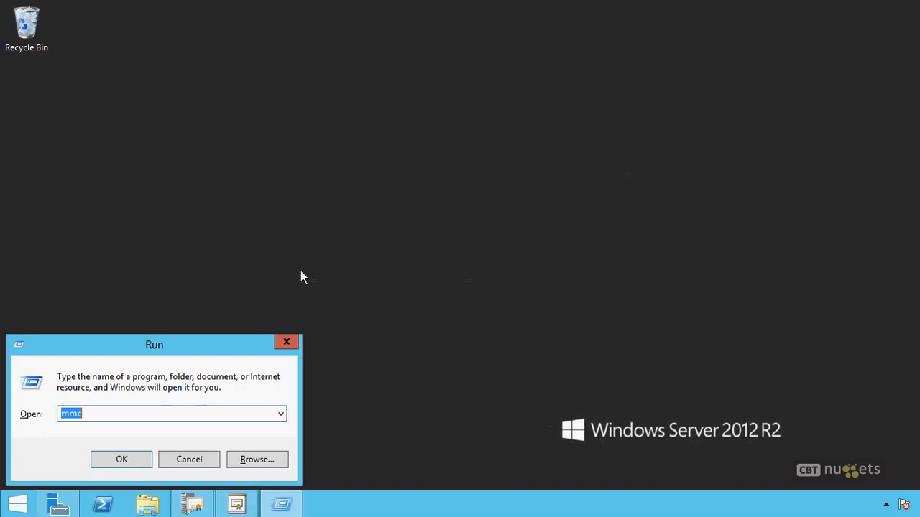
pyautogui.write('mmc')
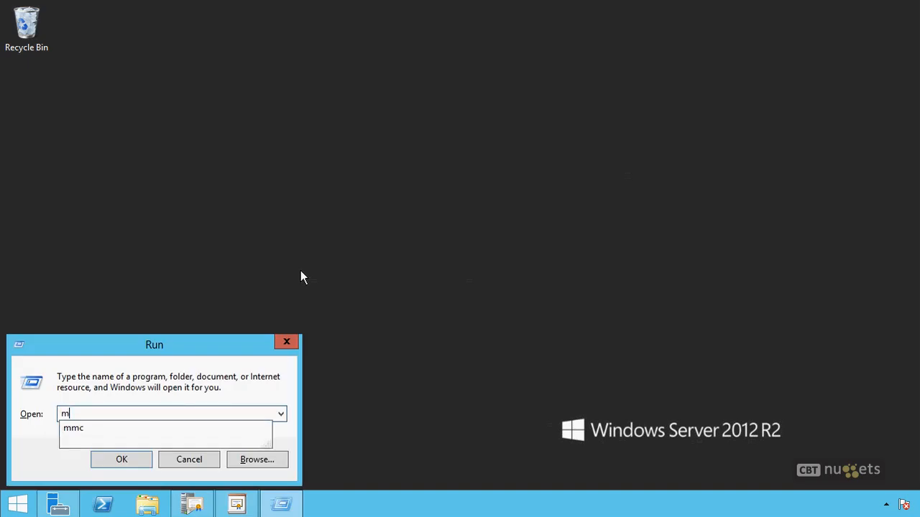
pyautogui.press('Return')
pyautogui.click(522, 275)
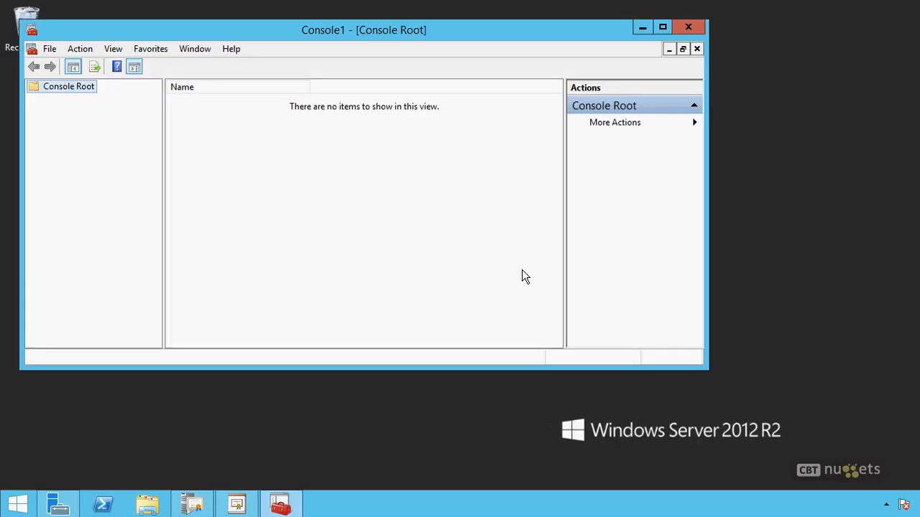
# Add the Certificates snap-in for My user account to the console, and maximize the console window
pyautogui.rightClick(50, 89)
pyautogui.click(48, 48)
pyautogui.click(57, 131)
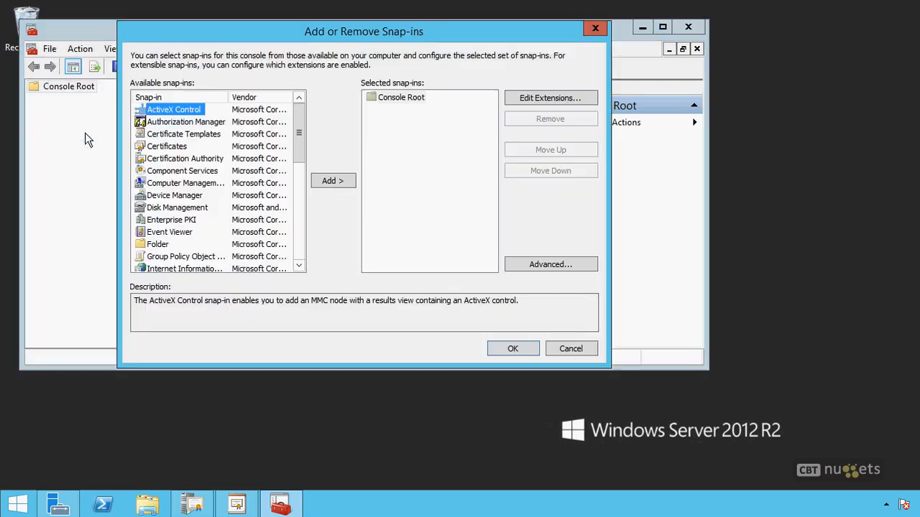
pyautogui.doubleClick(181, 146)
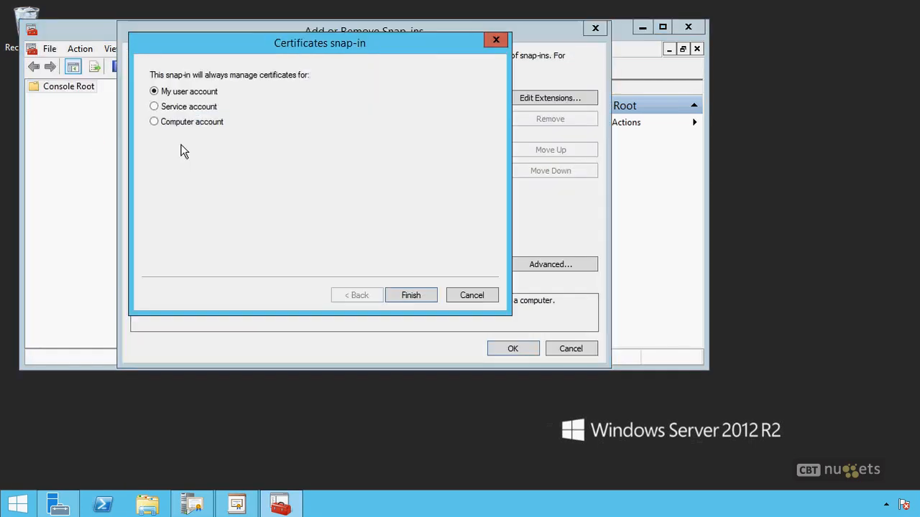
pyautogui.click(411, 296)
pyautogui.click(513, 348)
pyautogui.click(661, 25)
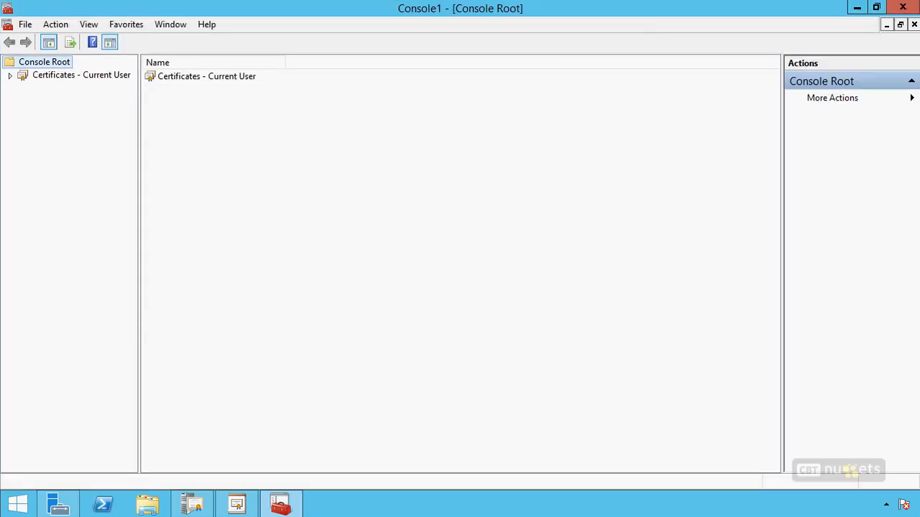
# Start a new certificate request in the current user's Personal store using the Active Directory Enrollment Policy
pyautogui.click(10, 75)
pyautogui.click(62, 88)
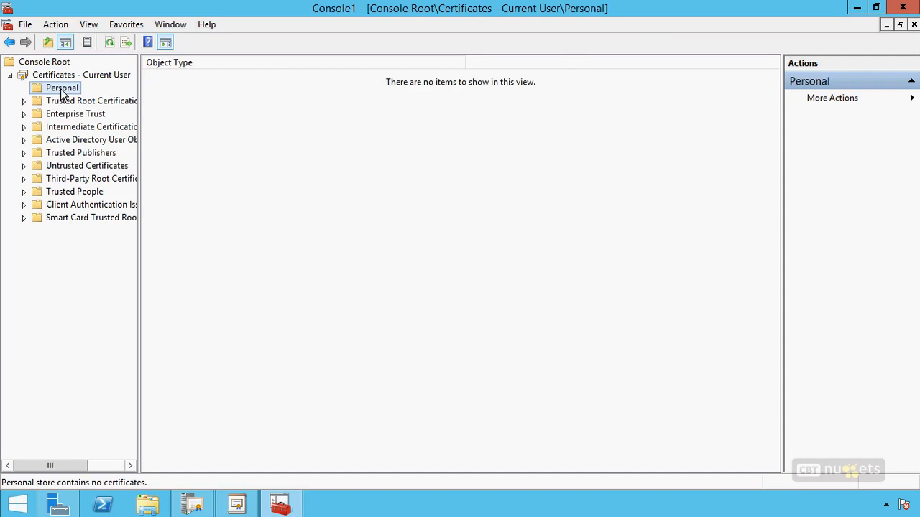
pyautogui.rightClick(62, 89)
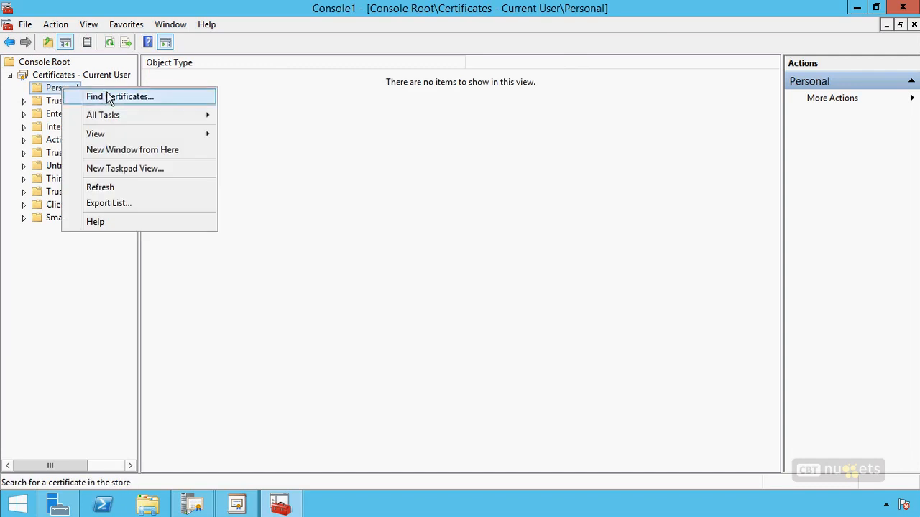
pyautogui.moveTo(117, 119)
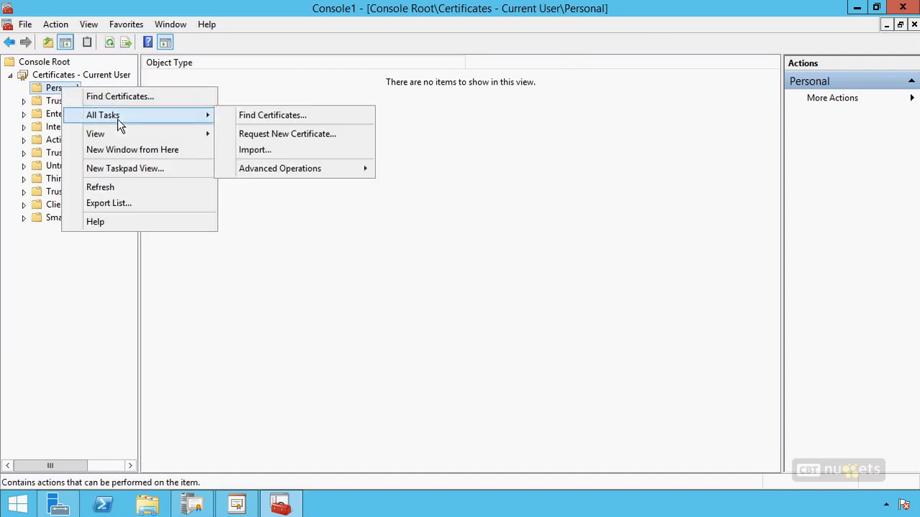
pyautogui.click(324, 133)
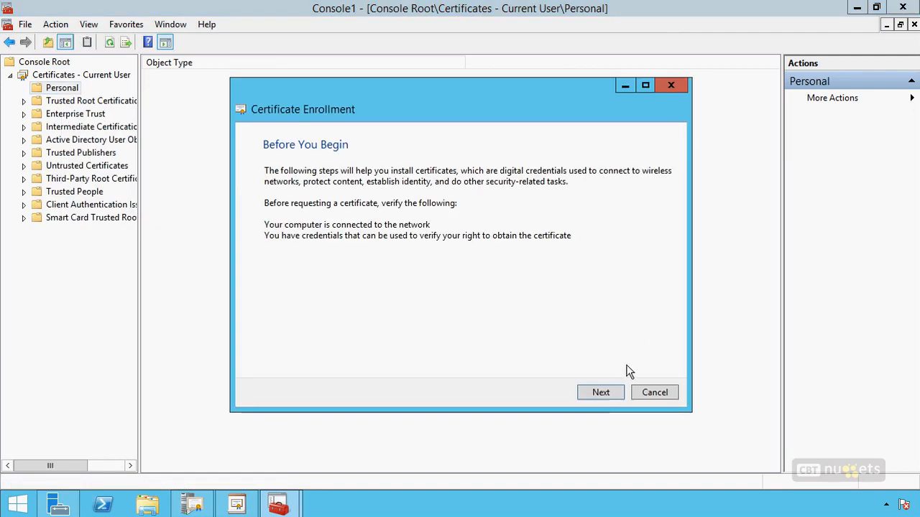
pyautogui.click(601, 392)
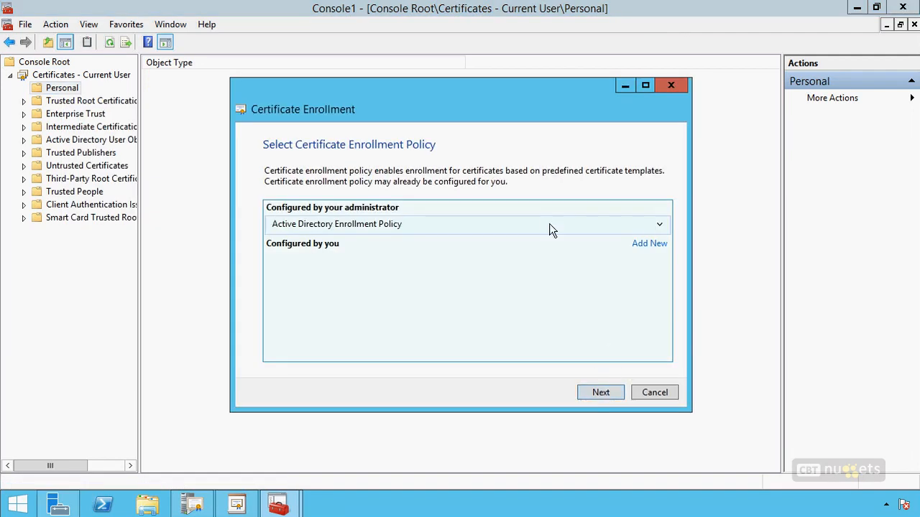
pyautogui.click(600, 392)
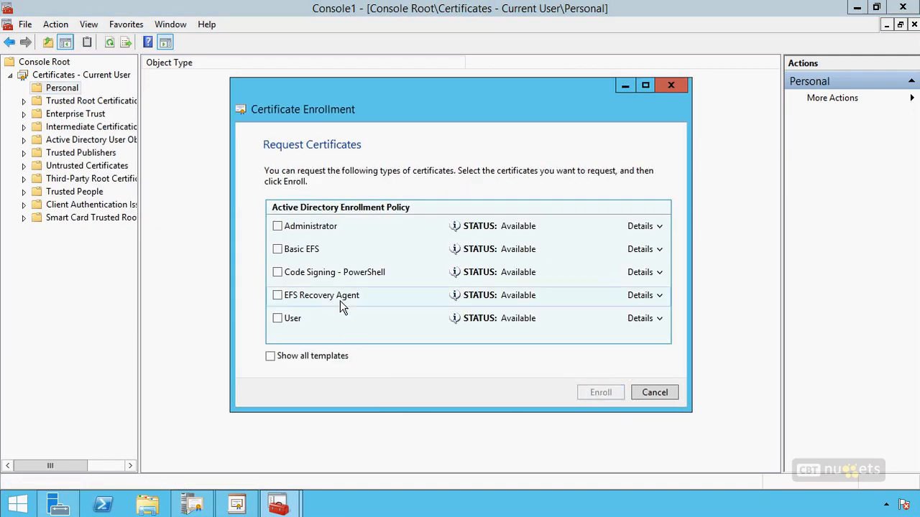
# Choose the Code Signing - PowerShell certificate for enrollment, and review its details and subject properties without changing them
pyautogui.click(279, 273)
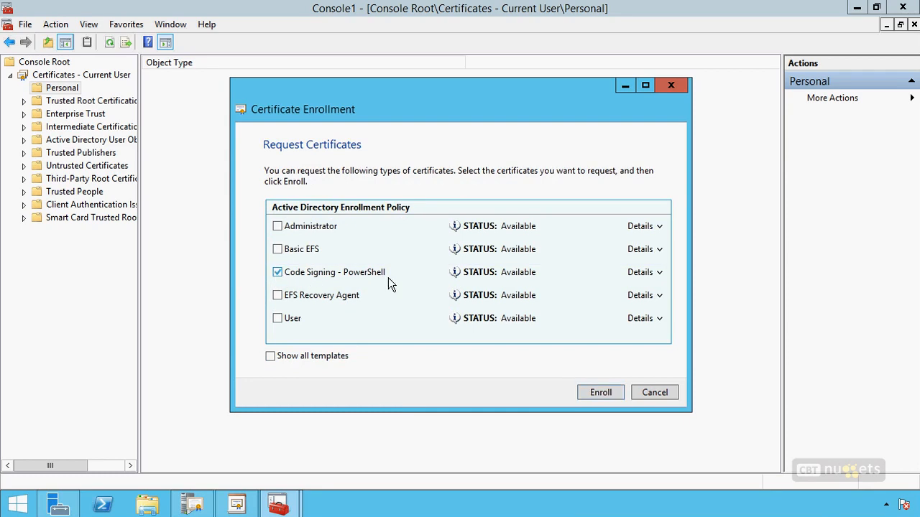
pyautogui.click(652, 276)
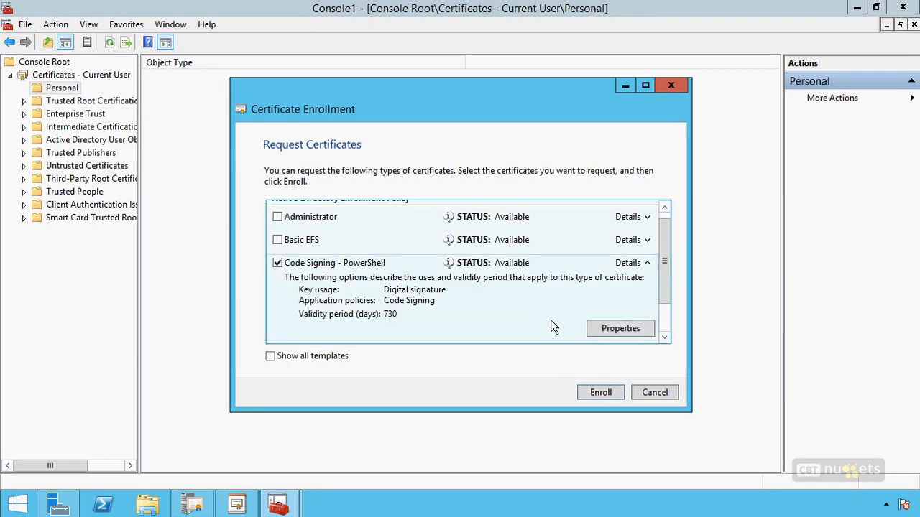
pyautogui.click(620, 328)
pyautogui.click(341, 154)
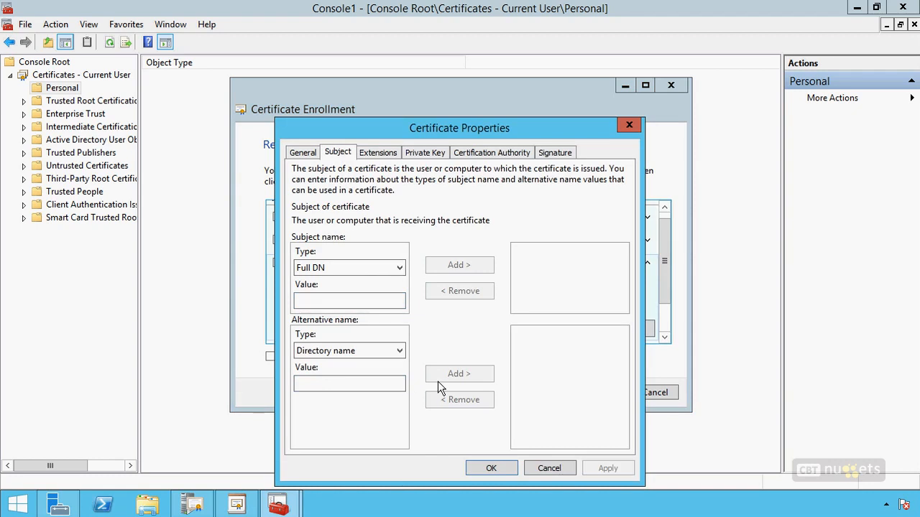
pyautogui.click(549, 468)
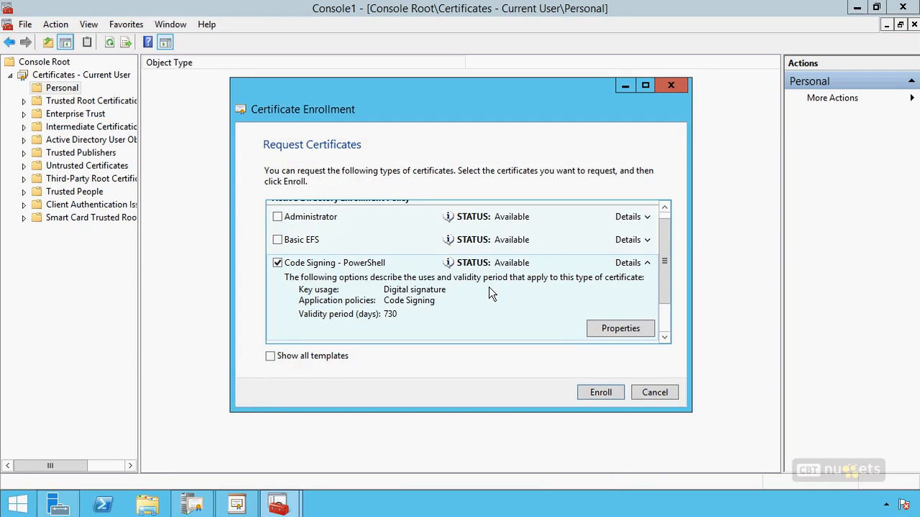
# Enroll the Code Signing - PowerShell certificate, finish the wizard, and select the issued certificate in the Personal store
pyautogui.click(606, 398)
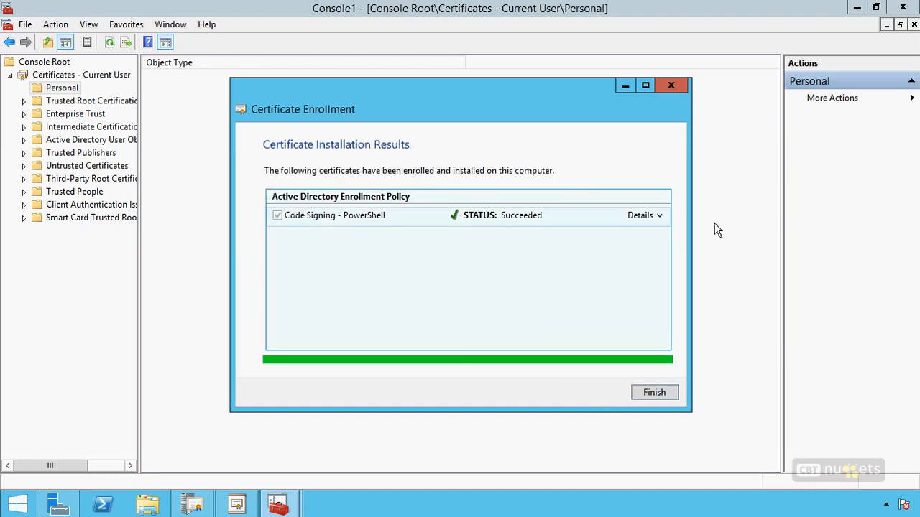
pyautogui.click(653, 393)
pyautogui.click(72, 103)
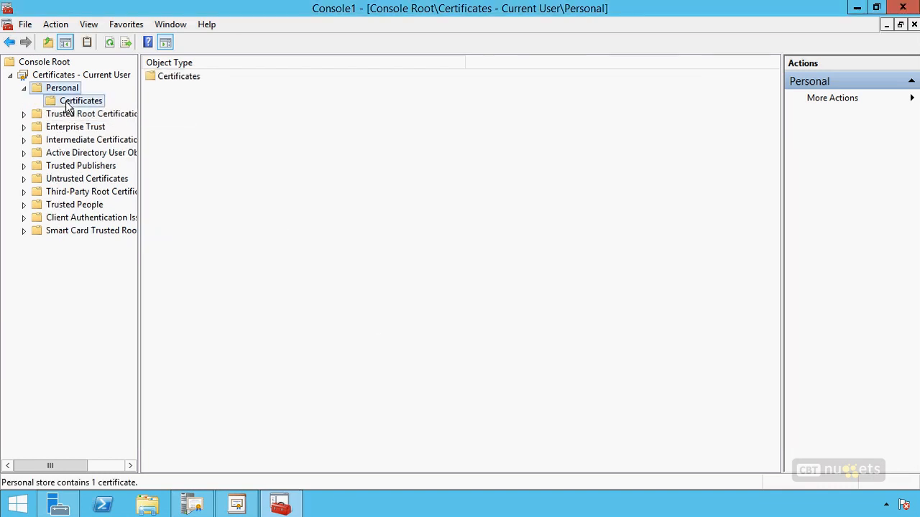
pyautogui.click(194, 77)
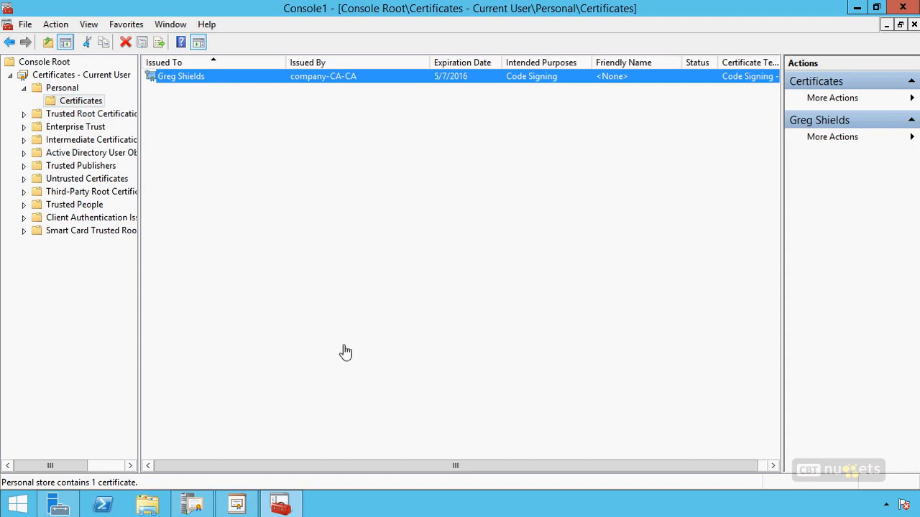
# In Windows PowerShell run as administrator, display the help for Set-AuthenticodeSignature with get-help, and close PowerShell
pyautogui.click(101, 505)
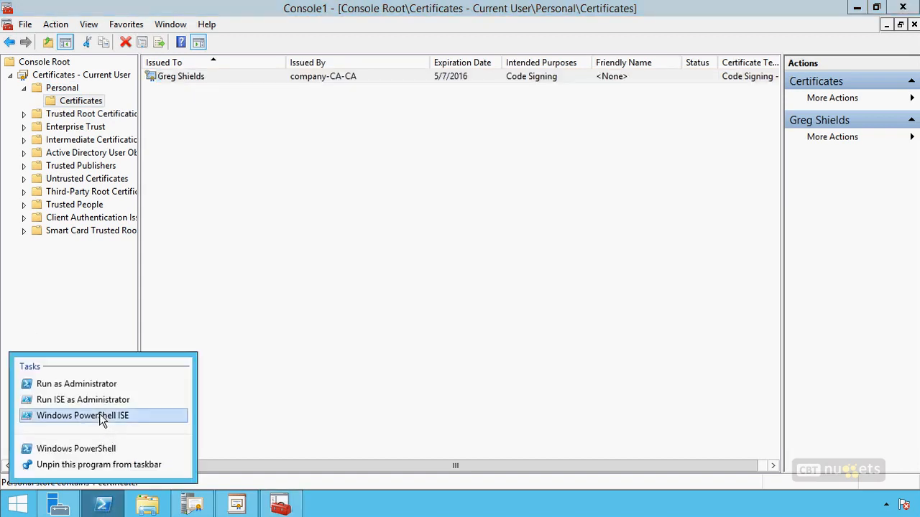
pyautogui.click(97, 383)
pyautogui.click(531, 276)
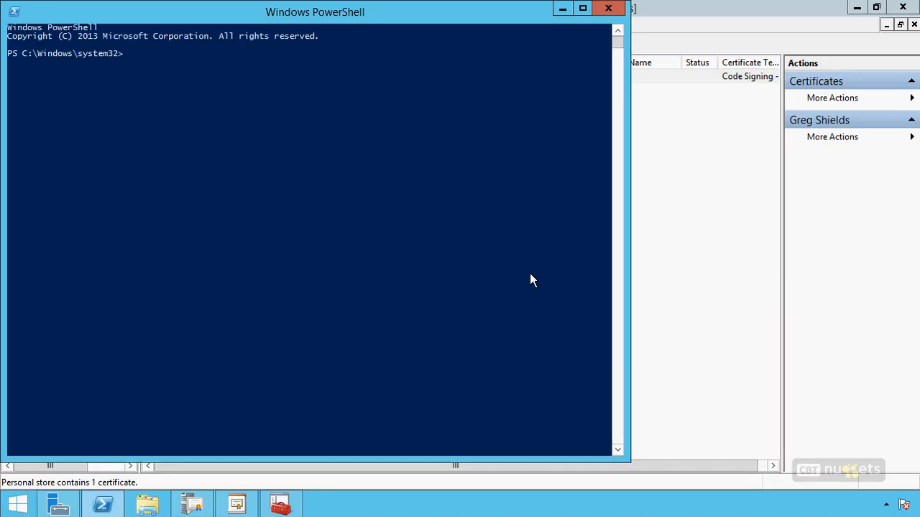
pyautogui.write('set-authe')
pyautogui.press('Tab')
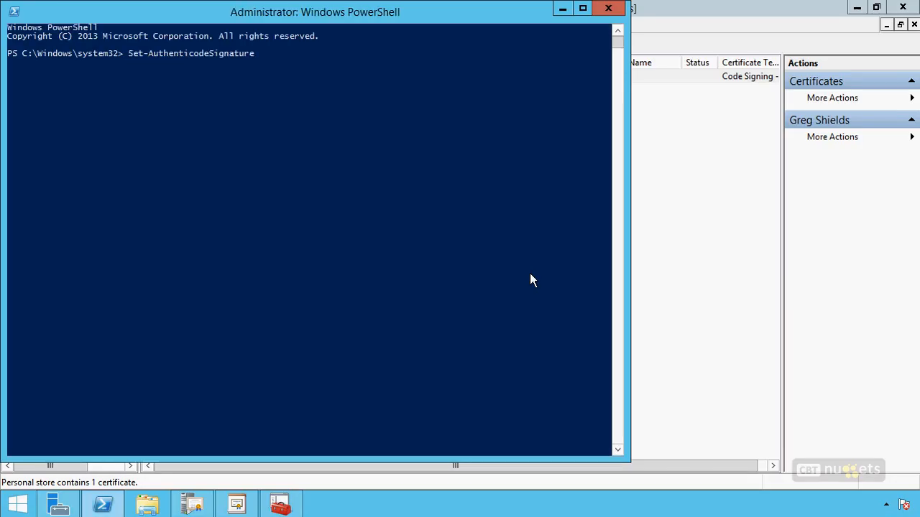
pyautogui.write('get-help')
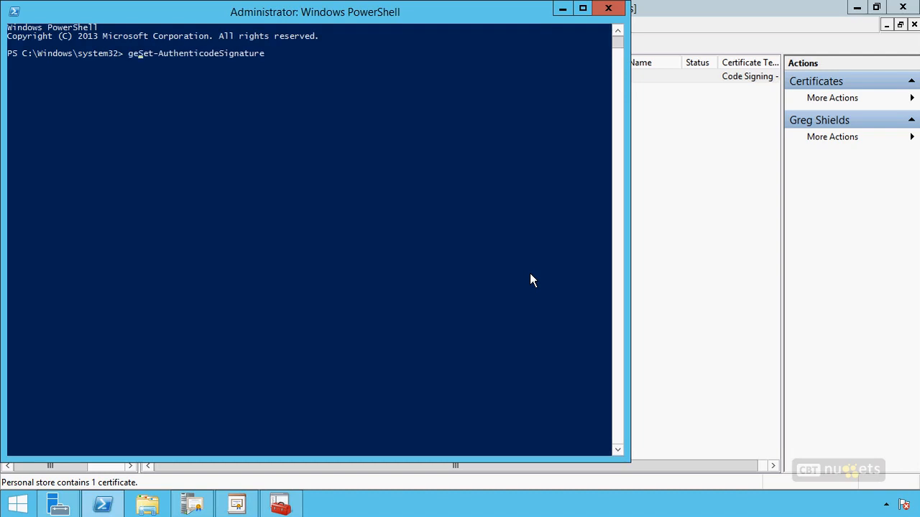
pyautogui.press('Return')
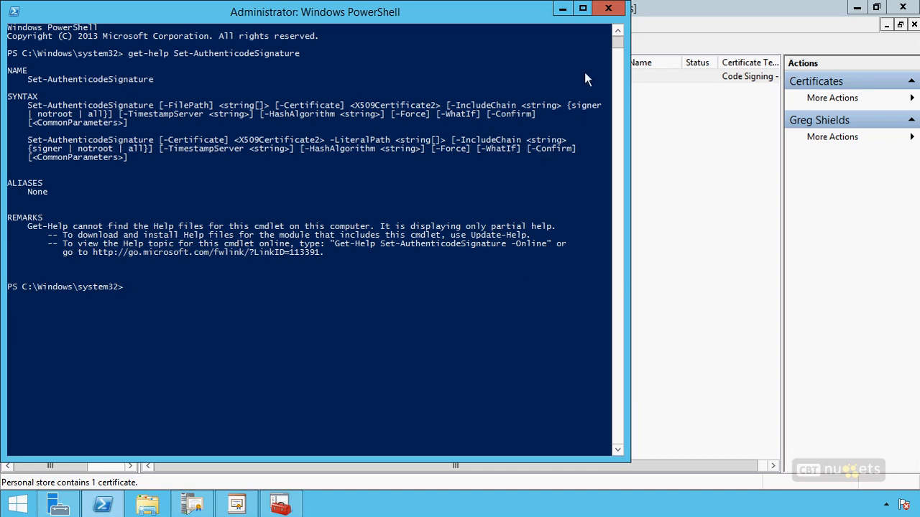
pyautogui.click(609, 9)
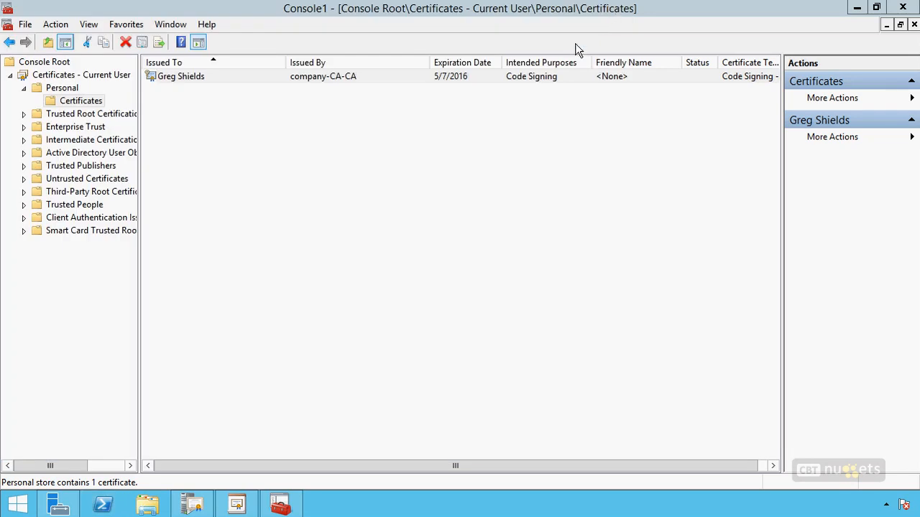
# Open the issued code signing certificate and examine its general information, details and certification path
pyautogui.click(191, 85)
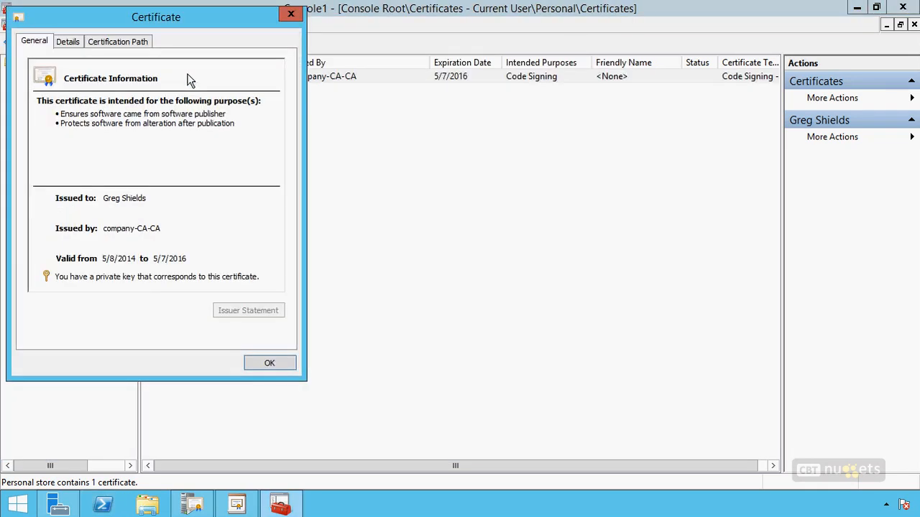
pyautogui.click(71, 42)
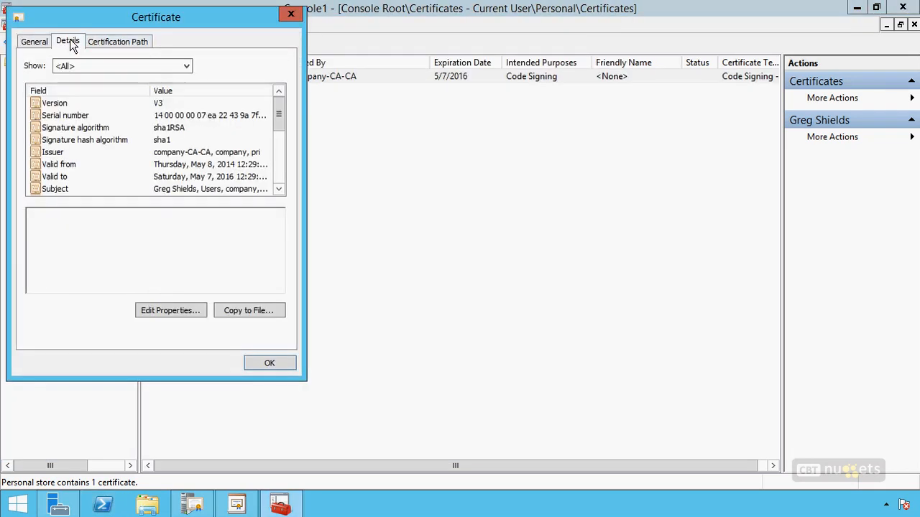
pyautogui.click(108, 43)
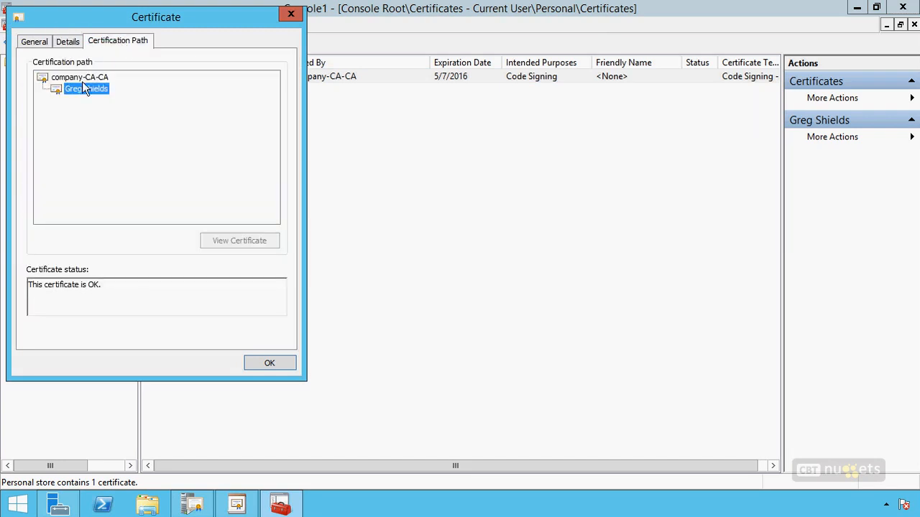
pyautogui.click(67, 42)
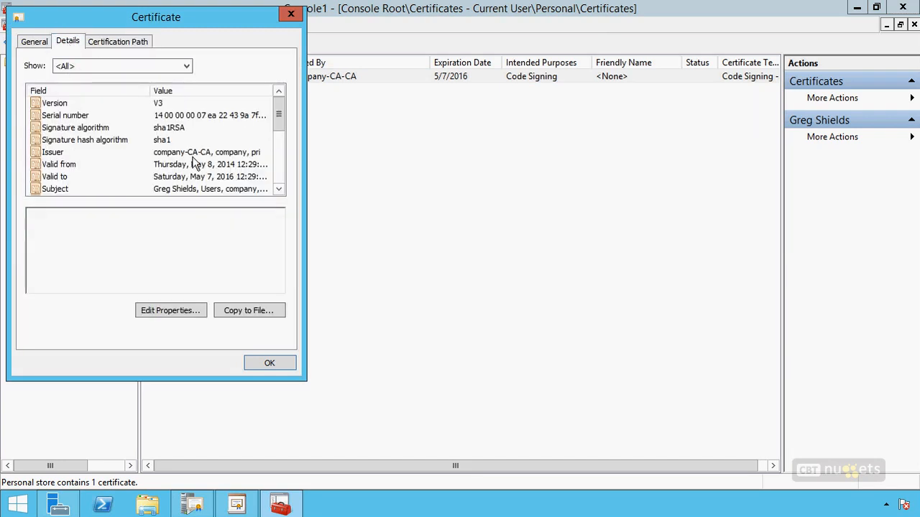
# Check the certificate's Valid to field, close the certificate and minimize the certificates console
pyautogui.click(218, 179)
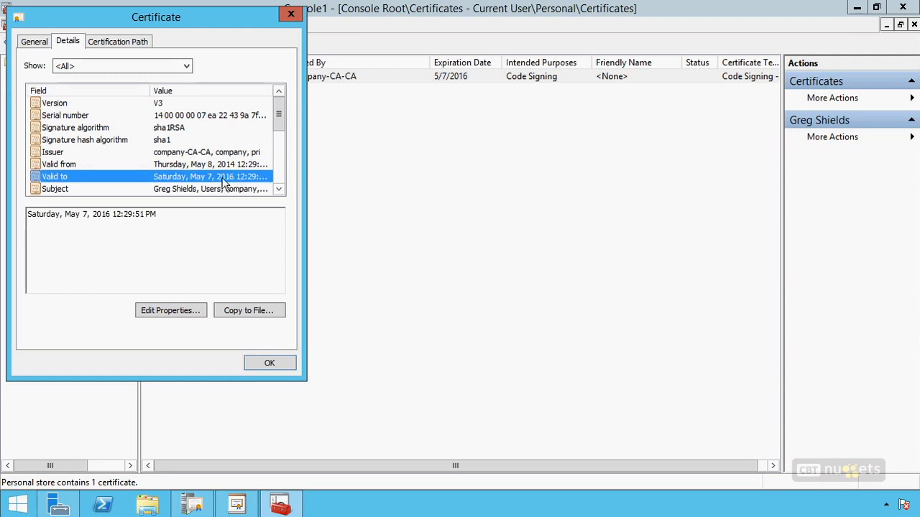
pyautogui.click(262, 365)
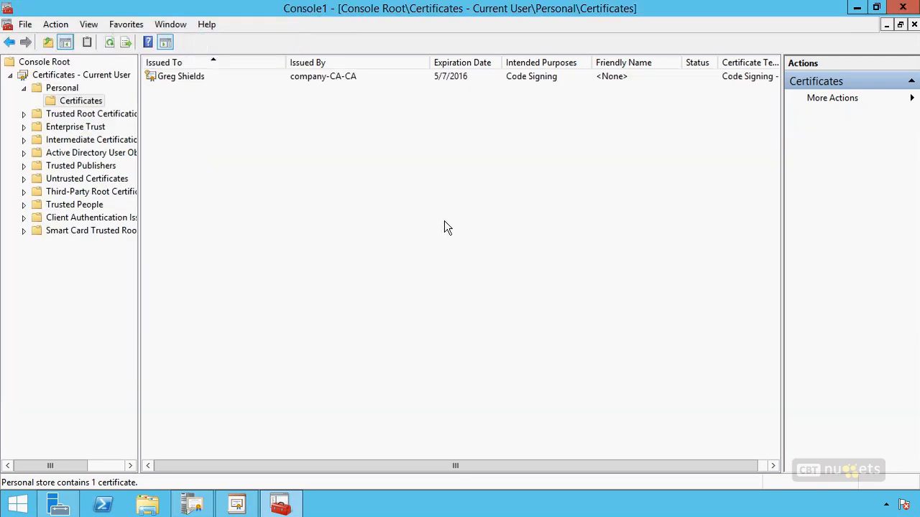
pyautogui.click(856, 8)
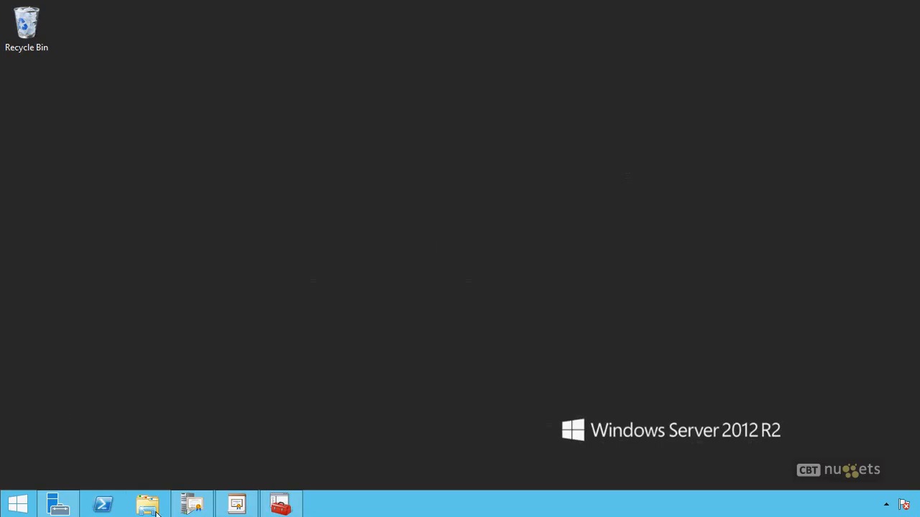
# In the Certification Authority console, list the issued certificates, select request 7 and widen the Certificate Template column
pyautogui.click(191, 503)
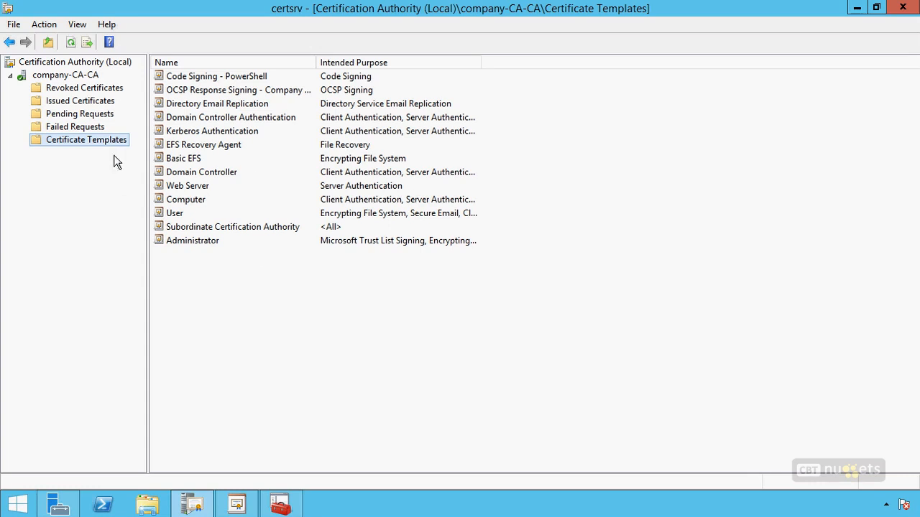
pyautogui.click(85, 103)
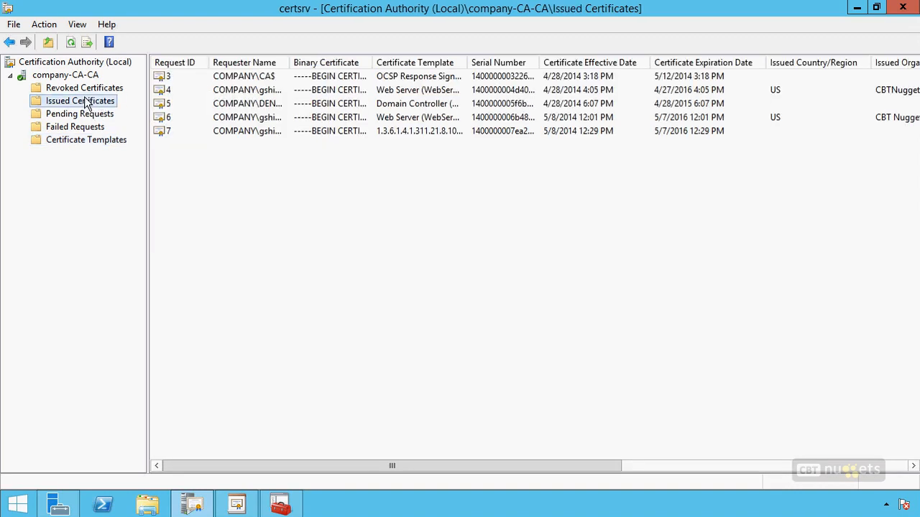
pyautogui.click(464, 132)
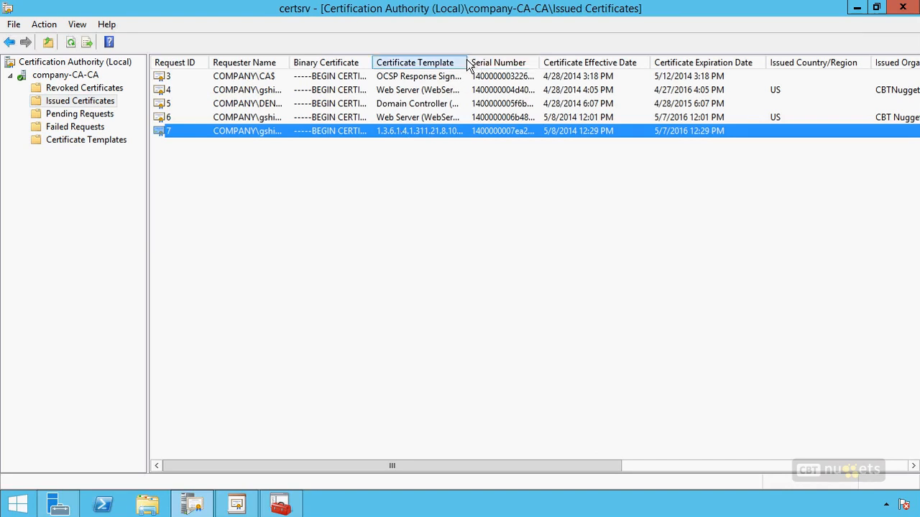
pyautogui.moveTo(466, 62); pyautogui.dragTo(495, 62)
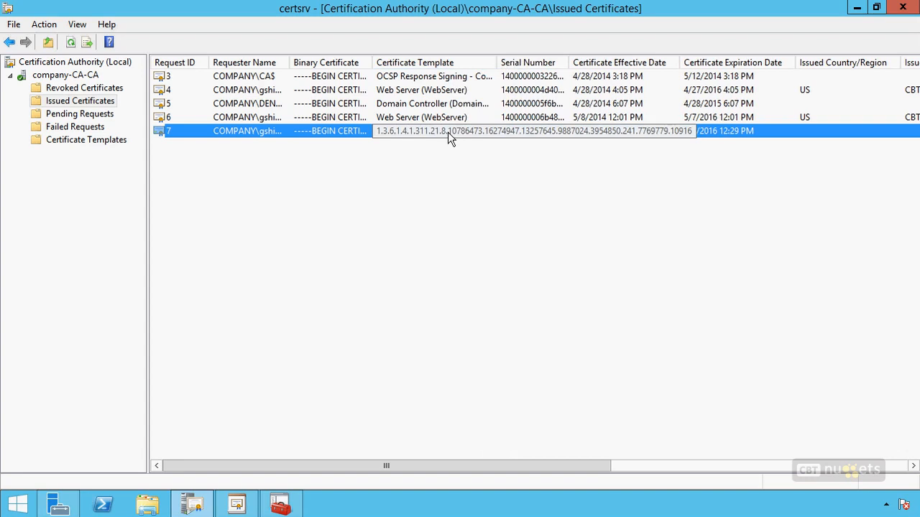
# Revoke the issued certificate with request ID 7 using the reason code Certificate Hold
pyautogui.rightClick(407, 135)
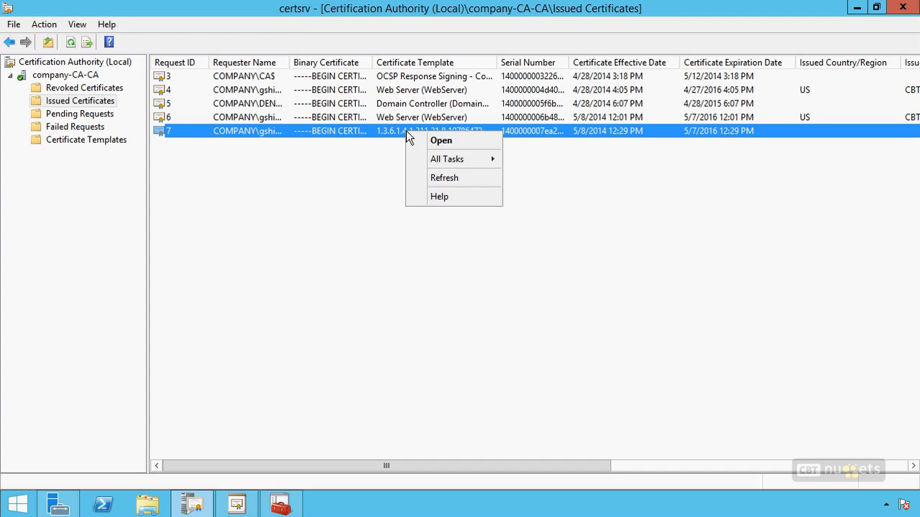
pyautogui.moveTo(491, 159)
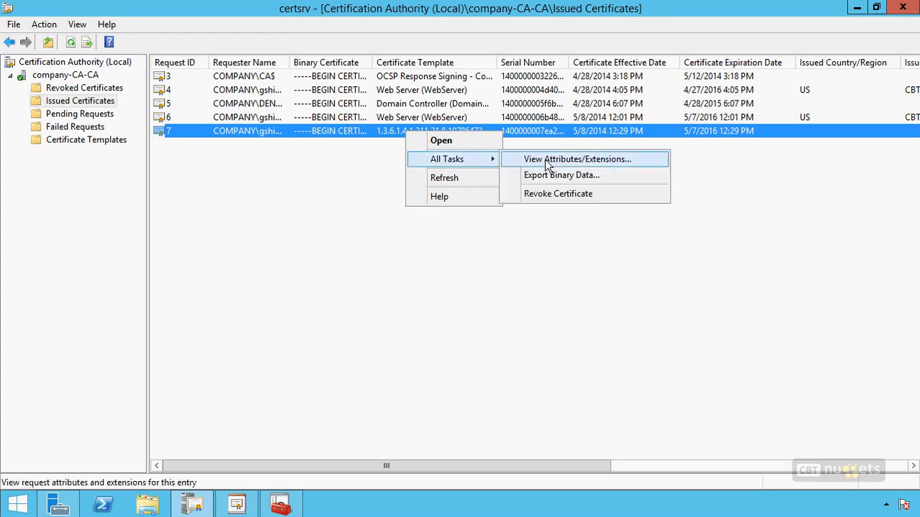
pyautogui.click(558, 194)
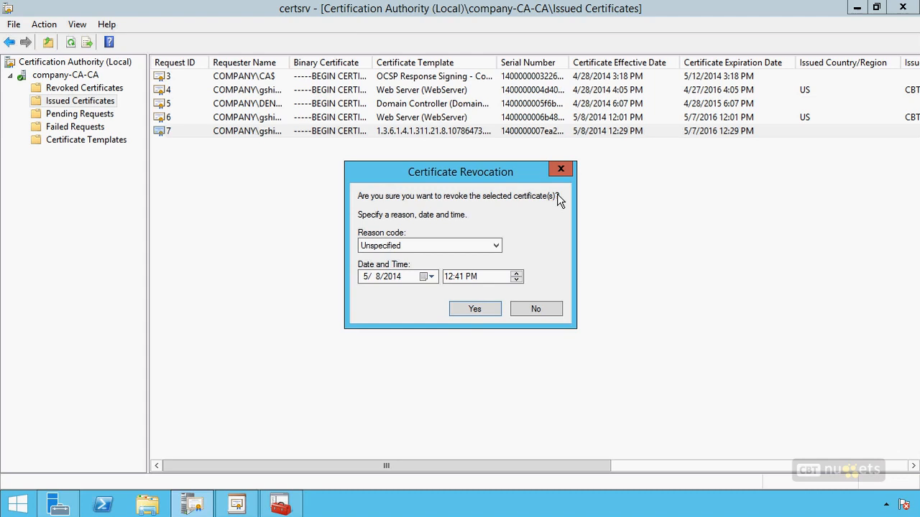
pyautogui.click(445, 245)
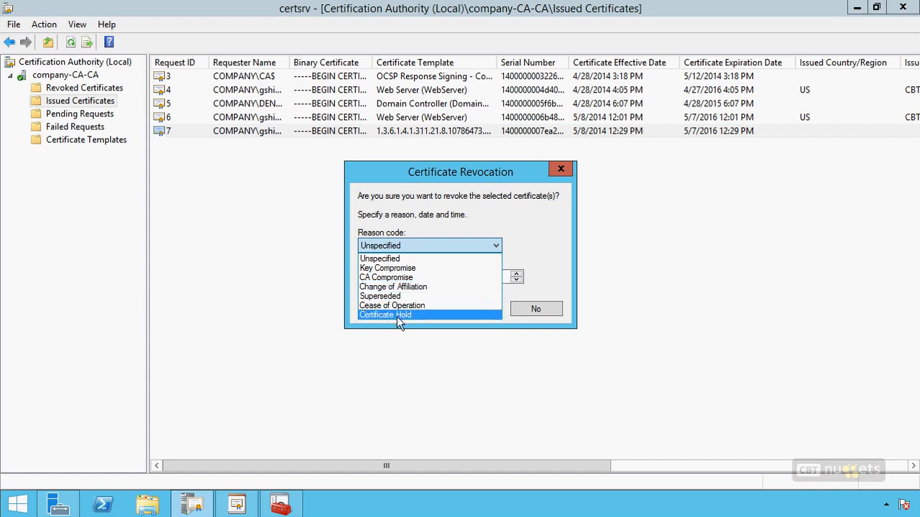
pyautogui.click(397, 314)
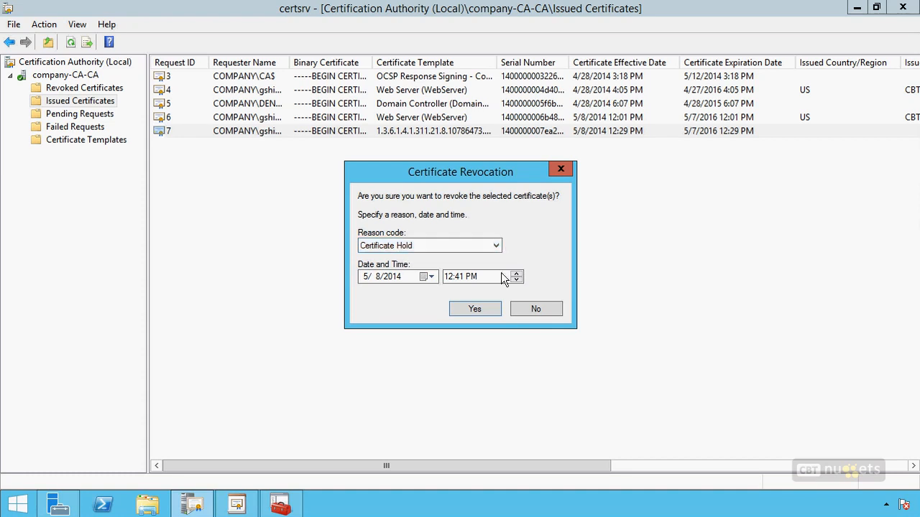
pyautogui.click(439, 248)
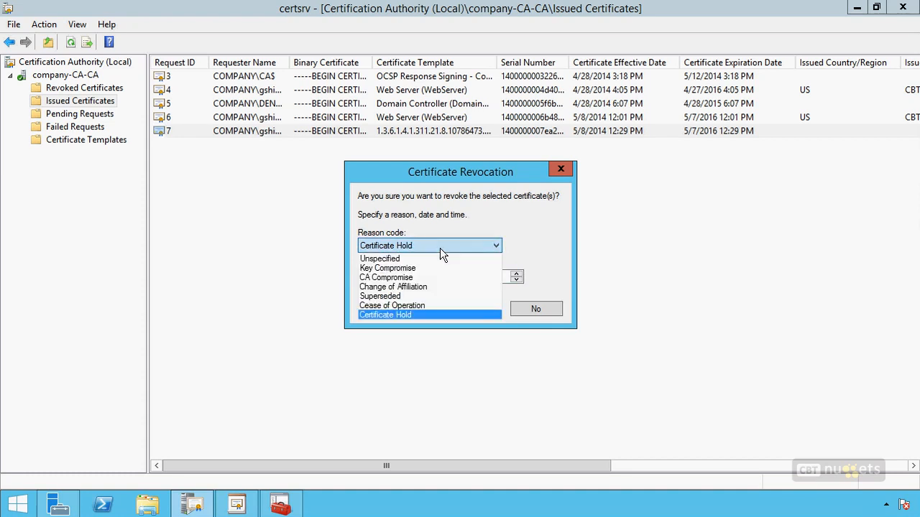
pyautogui.click(387, 314)
pyautogui.click(475, 309)
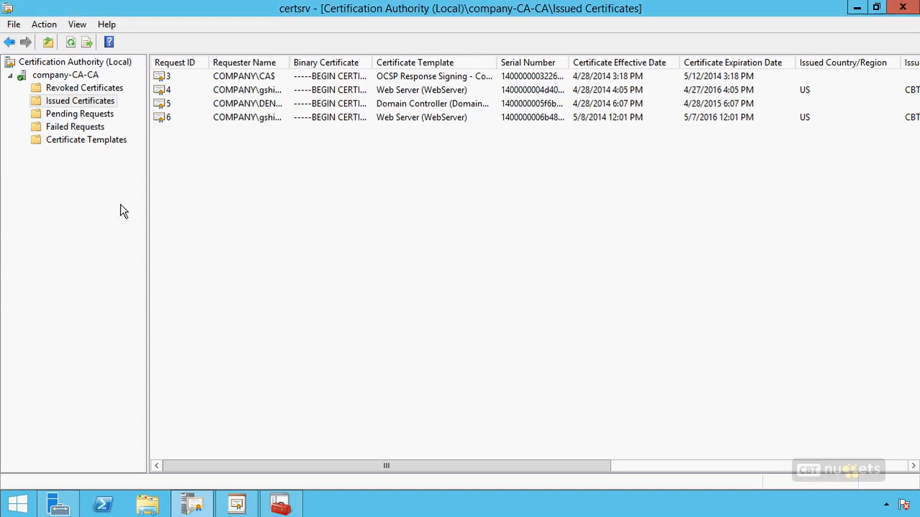
# List the revoked certificates and review the tasks available for request 7, including Unrevoke Certificate, without applying any
pyautogui.click(78, 89)
pyautogui.rightClick(236, 77)
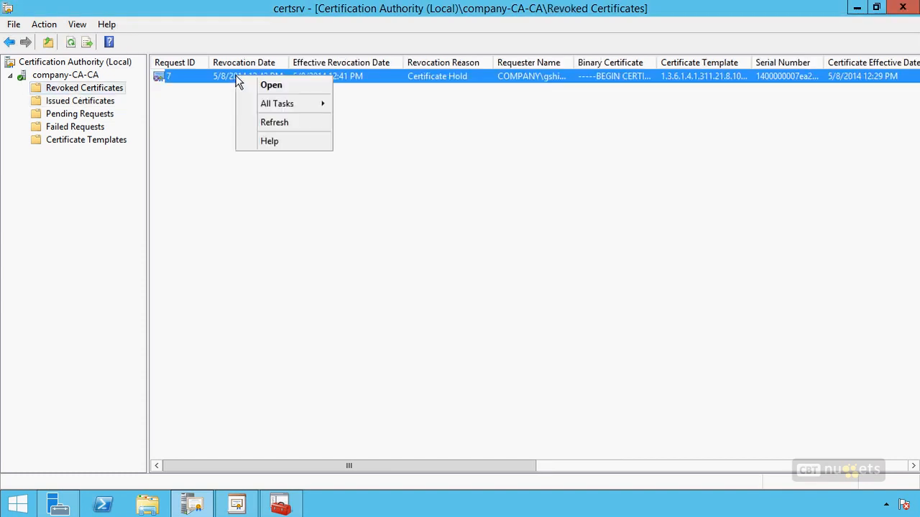
pyautogui.moveTo(281, 113)
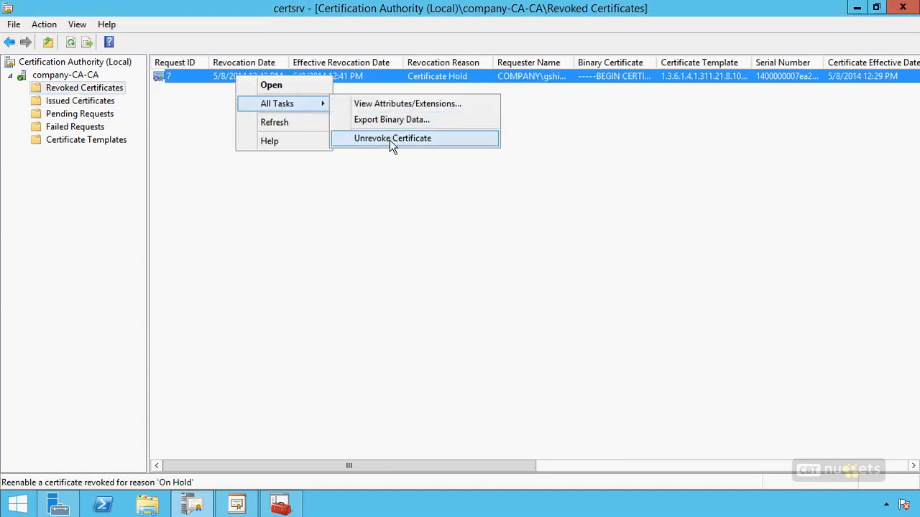
pyautogui.click(403, 189)
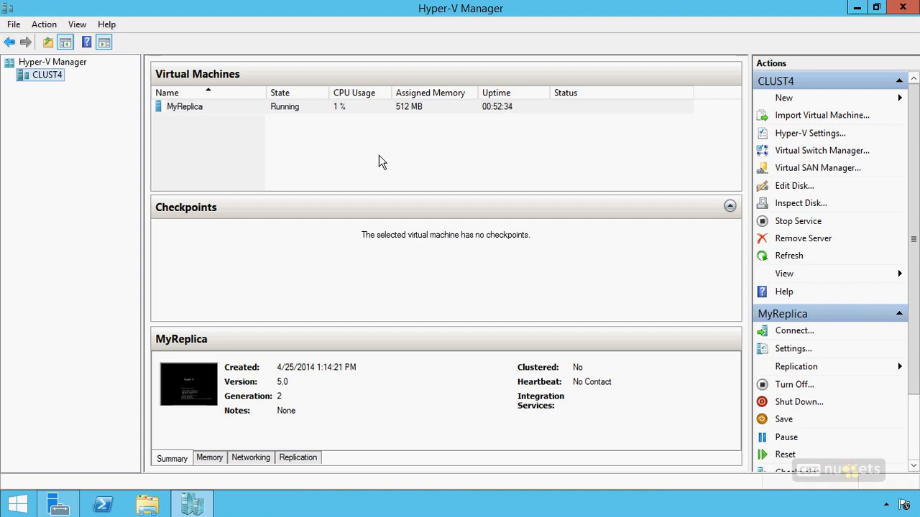
# In Hyper-V Manager, try to enable CLUST4 as a Replica server using certificate-based authentication (HTTPS) with a selected certificate
pyautogui.rightClick(44, 75)
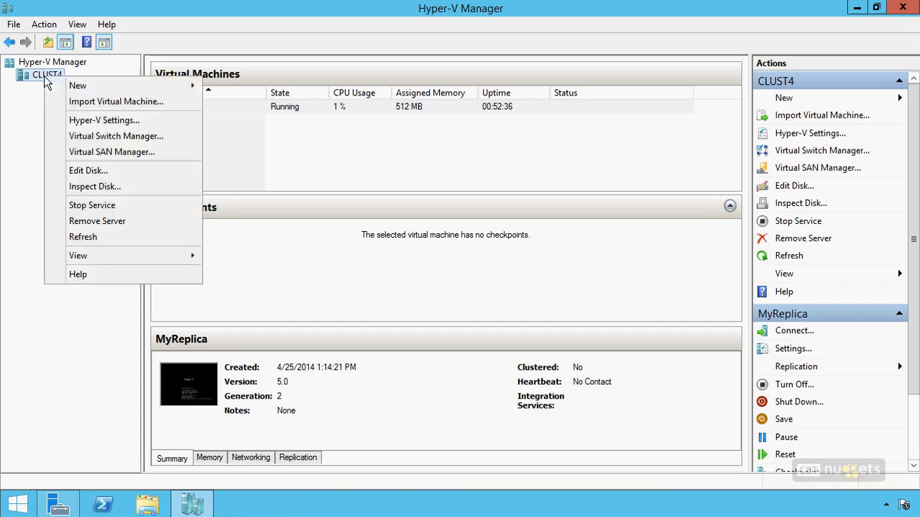
pyautogui.click(106, 121)
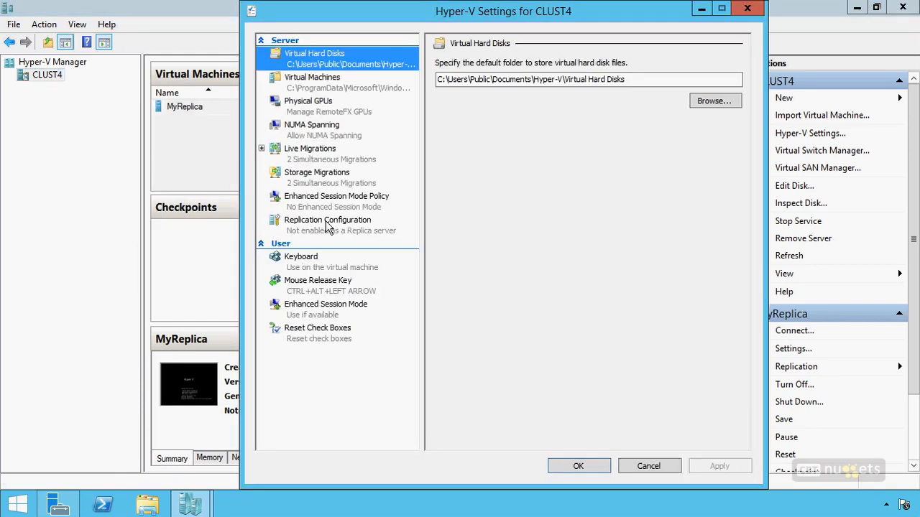
pyautogui.click(327, 224)
pyautogui.click(498, 64)
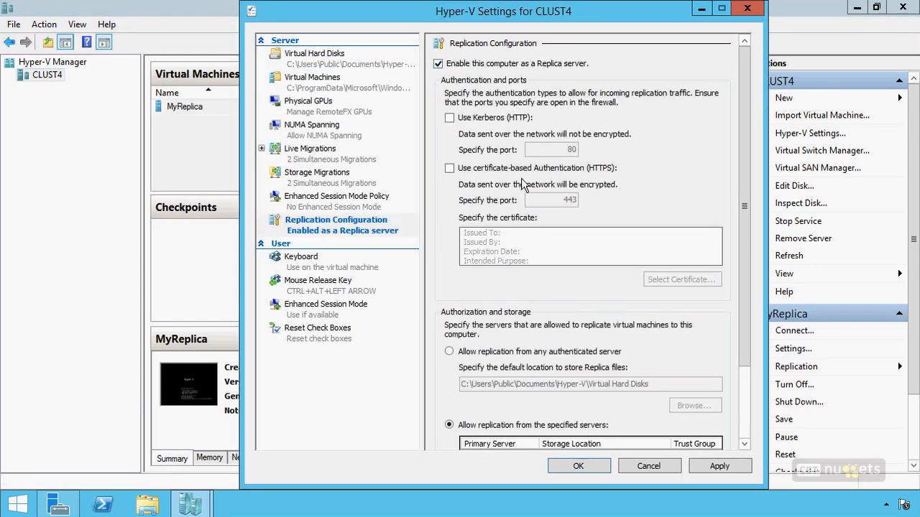
pyautogui.click(558, 172)
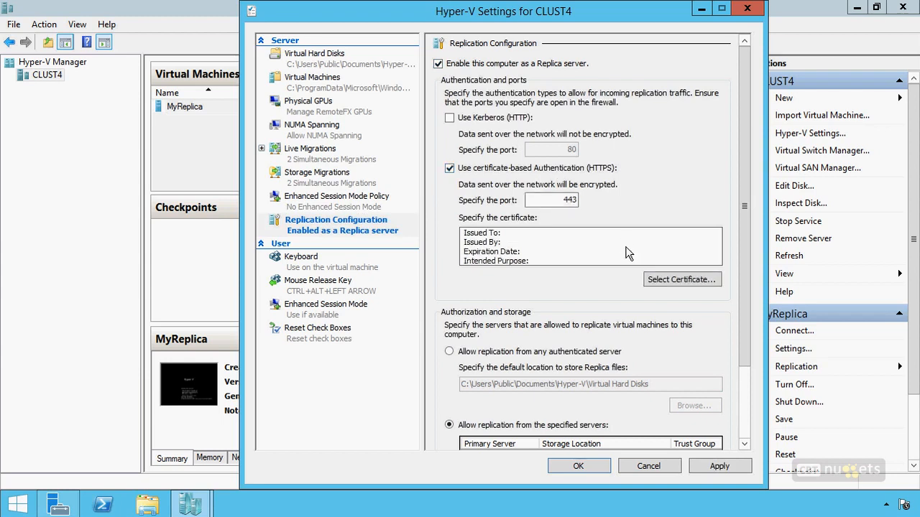
pyautogui.click(684, 281)
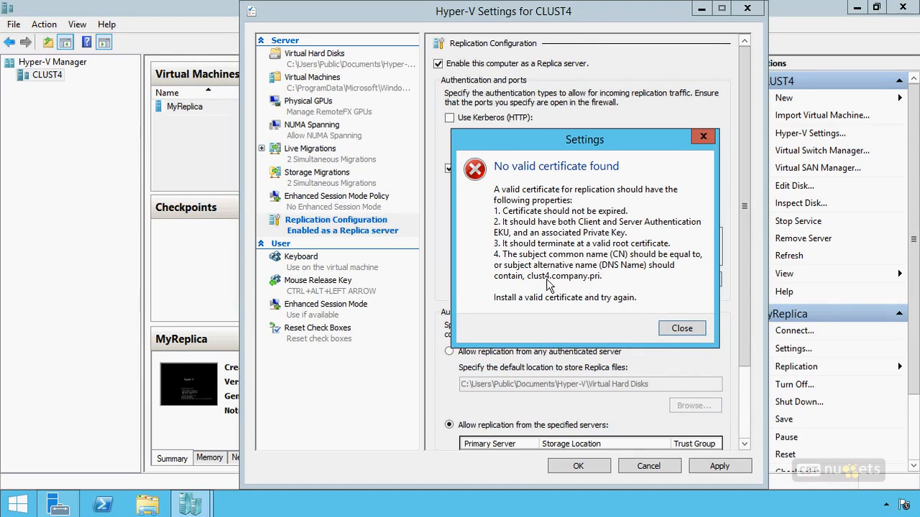
pyautogui.click(685, 328)
pyautogui.click(654, 468)
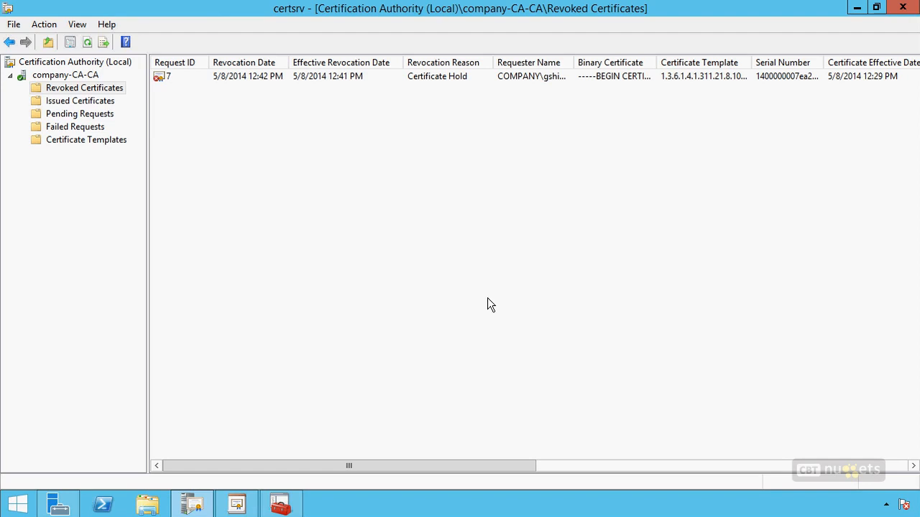
# In the Certificate Templates Console, duplicate the Computer template
pyautogui.click(240, 505)
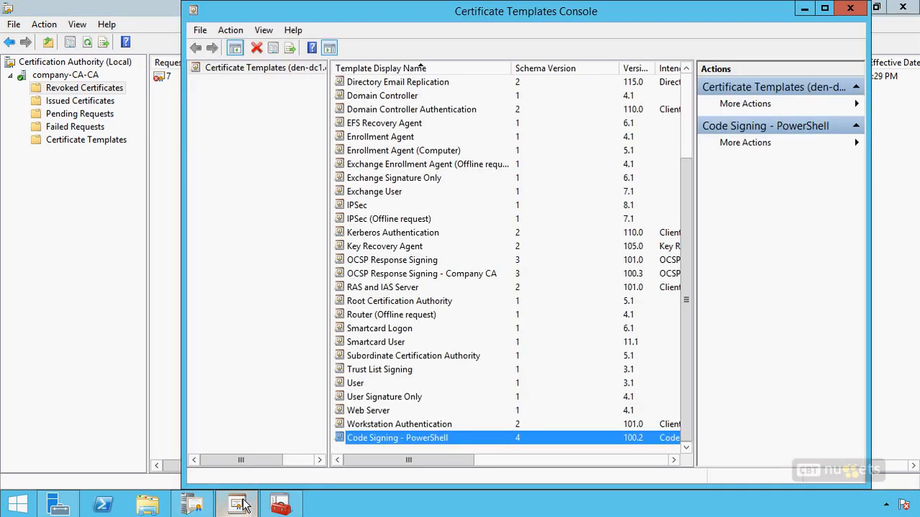
pyautogui.moveTo(688, 248); pyautogui.dragTo(687, 140)
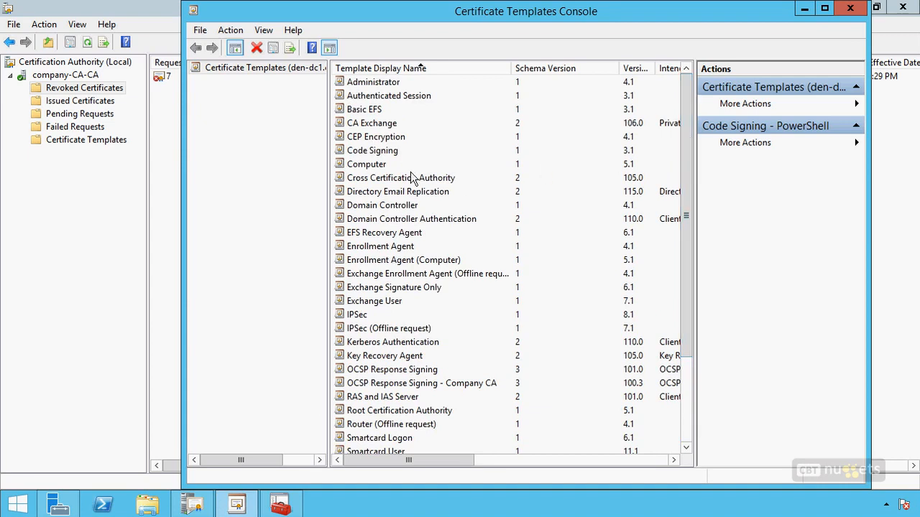
pyautogui.click(366, 164)
pyautogui.rightClick(365, 166)
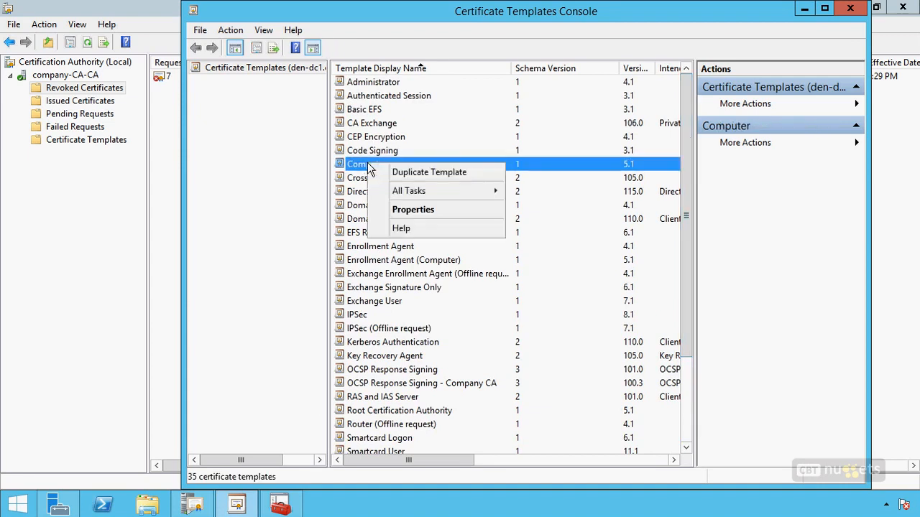
pyautogui.click(403, 176)
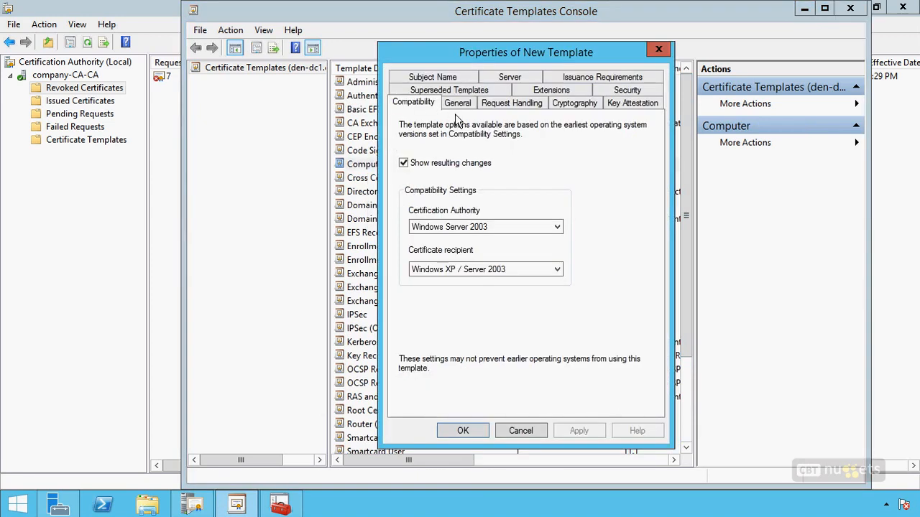
# Set the new template's Certification Authority compatibility to Windows Server 2012 R2 and raise its certificate recipient compatibility, accepting the resulting changes
pyautogui.click(472, 228)
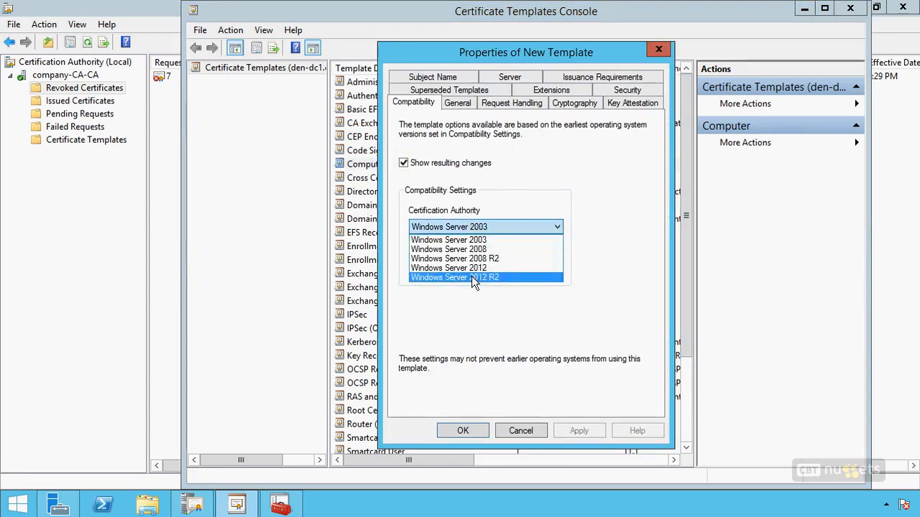
pyautogui.click(473, 275)
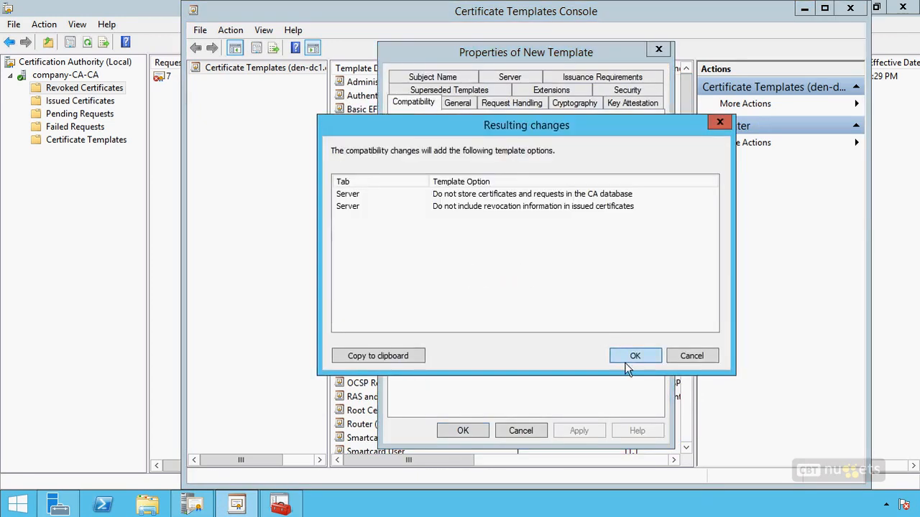
pyautogui.click(628, 359)
pyautogui.click(477, 268)
pyautogui.click(480, 319)
pyautogui.click(579, 294)
# Set the new template's display name to Hyper-V Replica
pyautogui.click(459, 105)
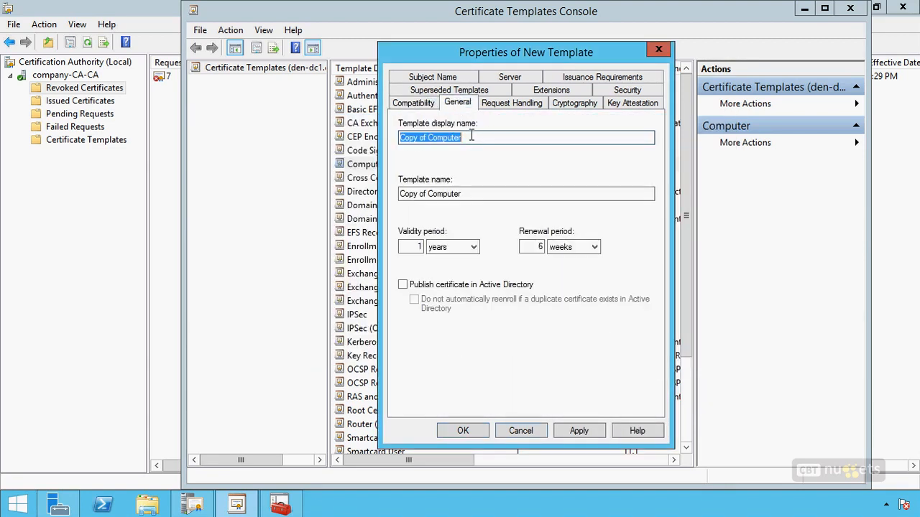
pyautogui.write('hYPER-')
pyautogui.press('BackSpace')
pyautogui.press('BackSpace')
pyautogui.press('BackSpace')
pyautogui.press('BackSpace')
pyautogui.press('BackSpace')
pyautogui.press('BackSpace')
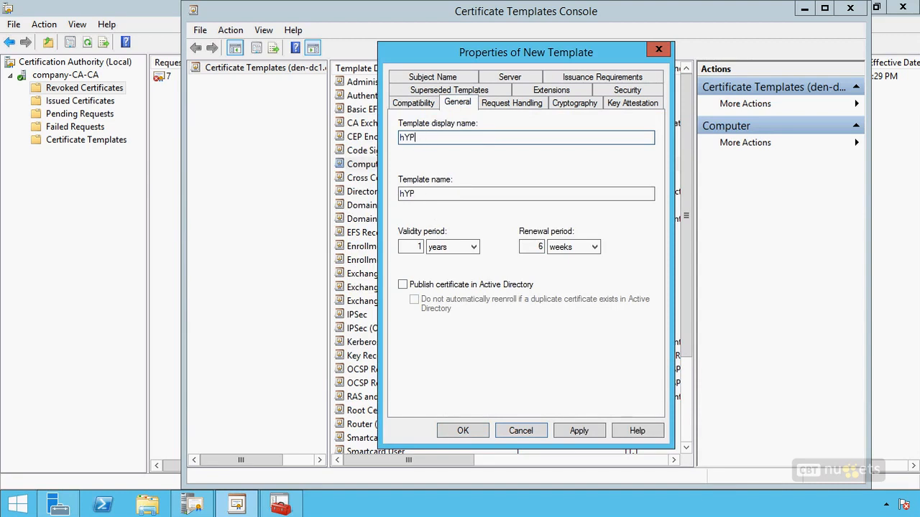
pyautogui.write('Hyper-V Replica')
# Set the template's validity period to 2 years and enable publishing the certificate in Active Directory
pyautogui.doubleClick(406, 248)
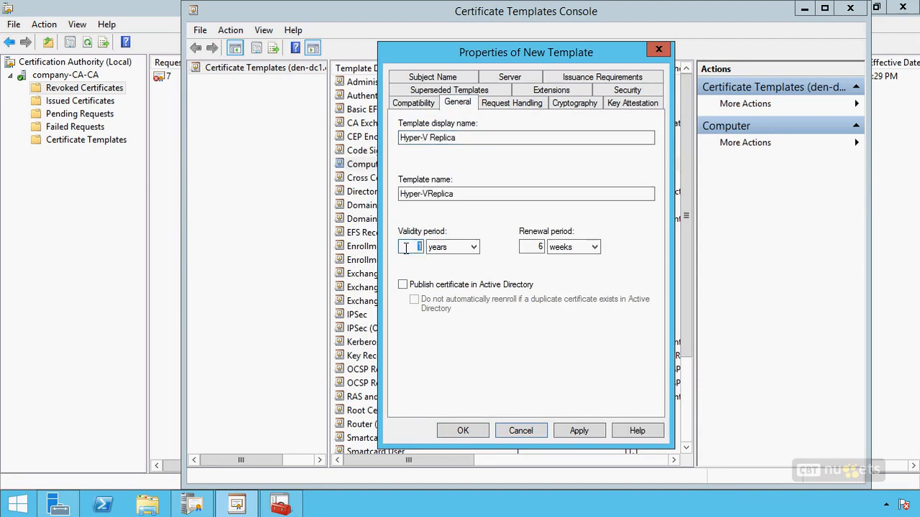
pyautogui.click(447, 286)
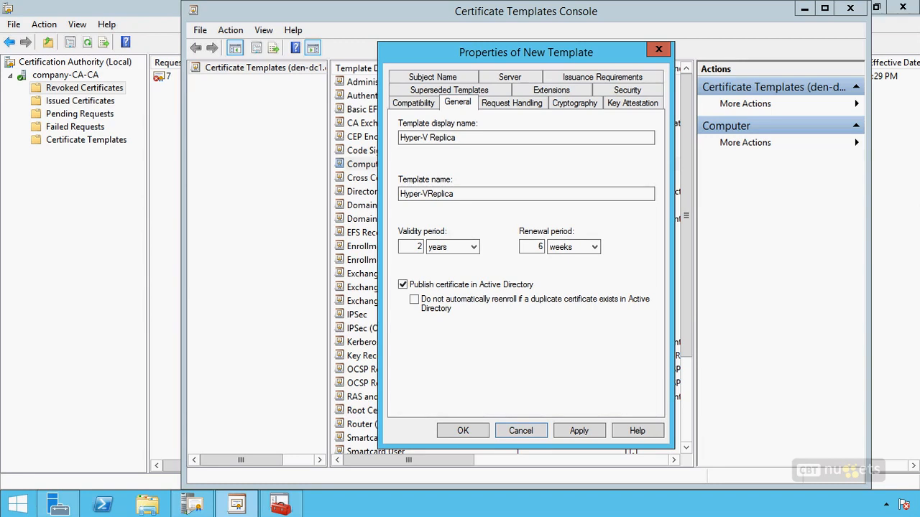
# Allow the template's private key to be exported and open its cryptography settings
pyautogui.click(508, 104)
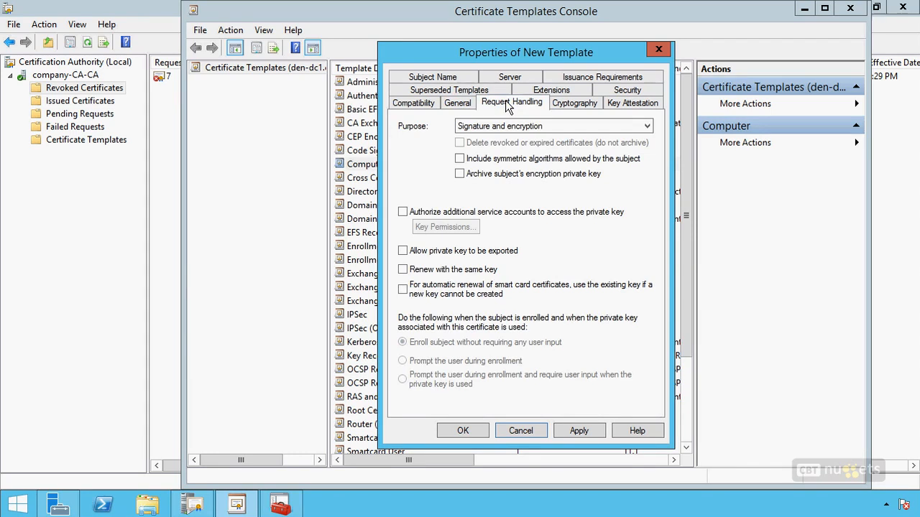
pyautogui.click(505, 251)
pyautogui.click(576, 104)
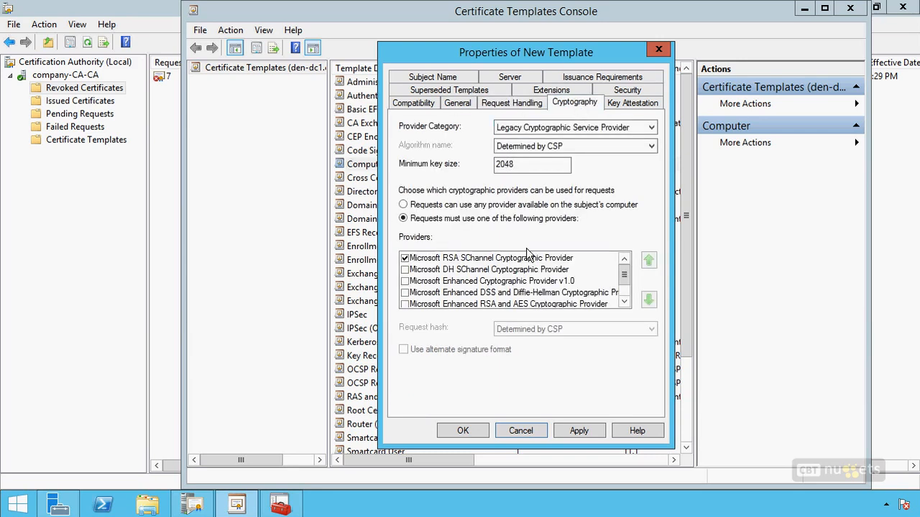
# Review the new template's key attestation, superseded templates and extensions, including the Application Policies extension
pyautogui.click(635, 106)
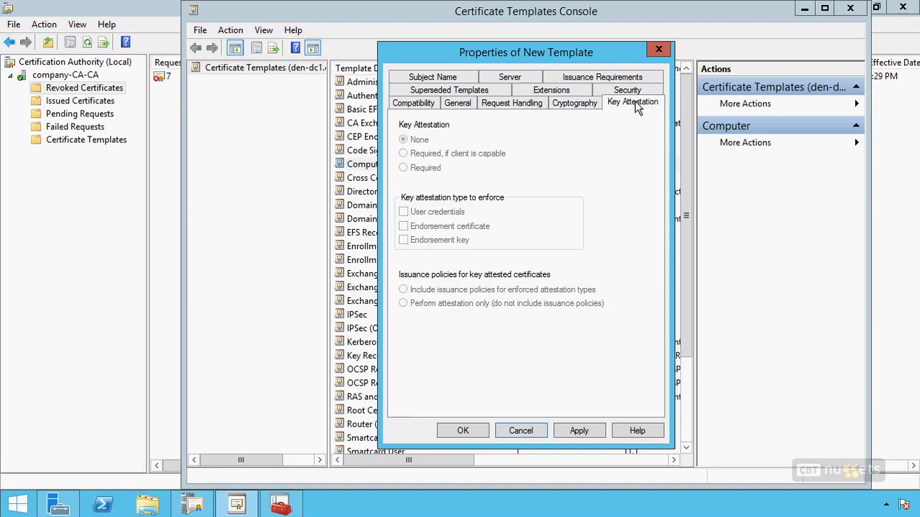
pyautogui.click(437, 92)
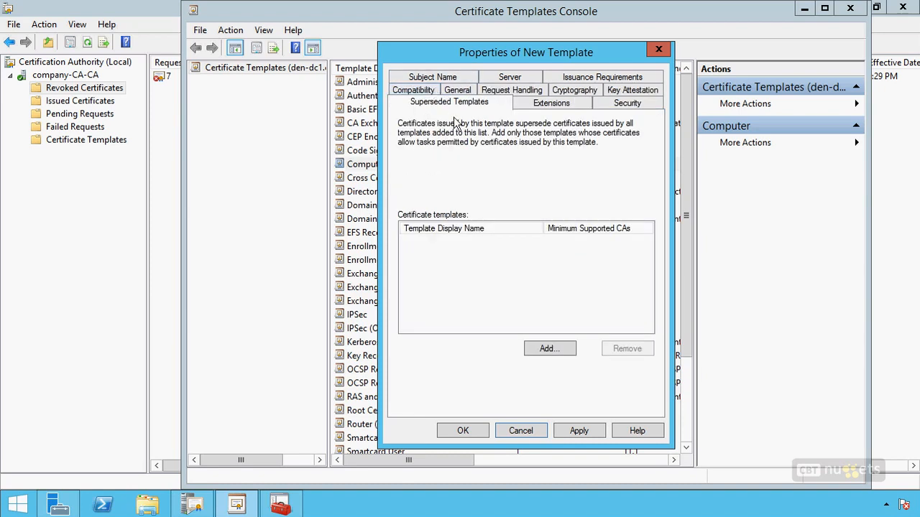
pyautogui.click(559, 105)
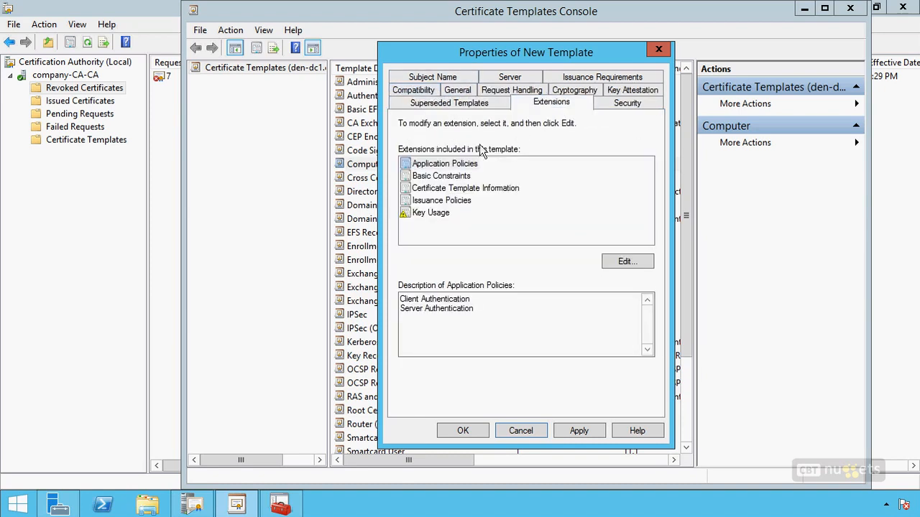
pyautogui.click(430, 166)
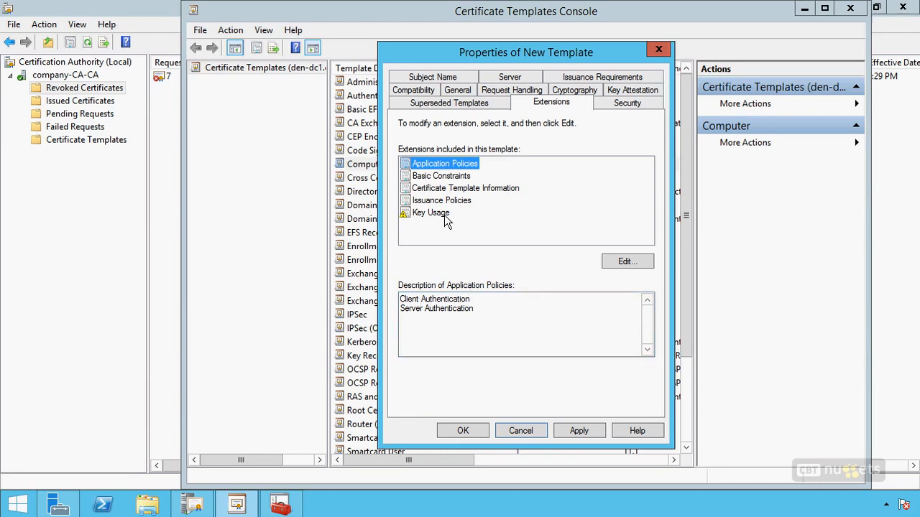
# Set the template's subject name format to DNS name, built from Active Directory information
pyautogui.click(504, 79)
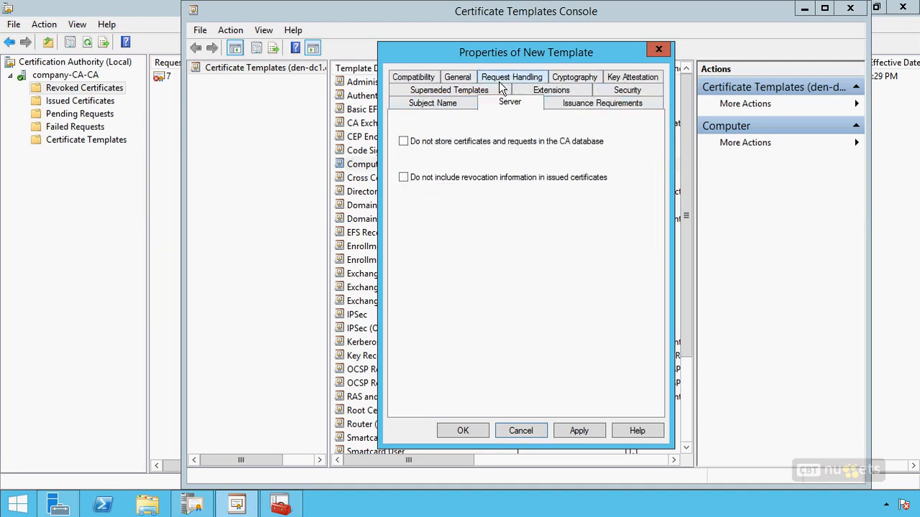
pyautogui.click(460, 107)
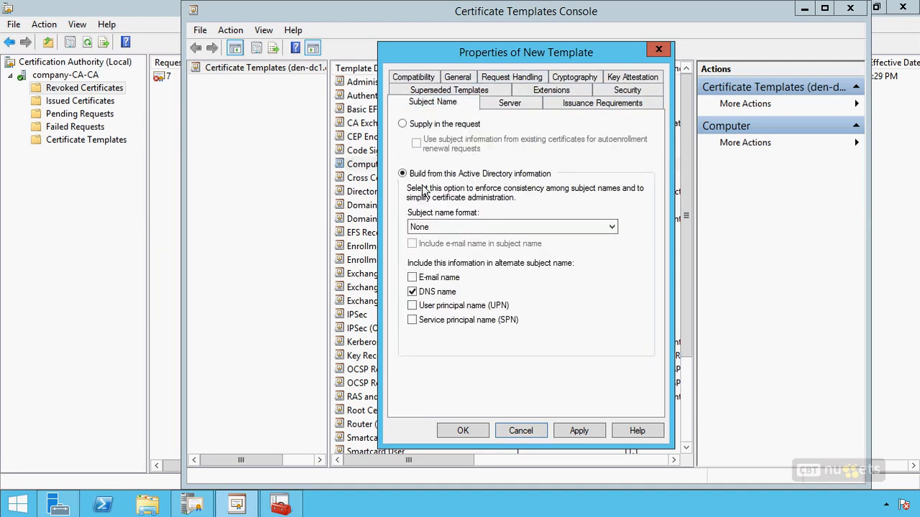
pyautogui.click(460, 227)
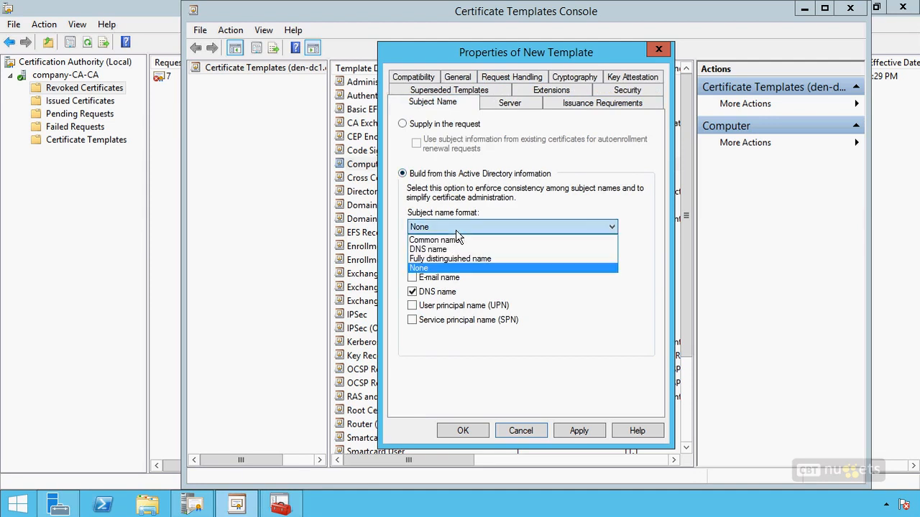
pyautogui.click(437, 249)
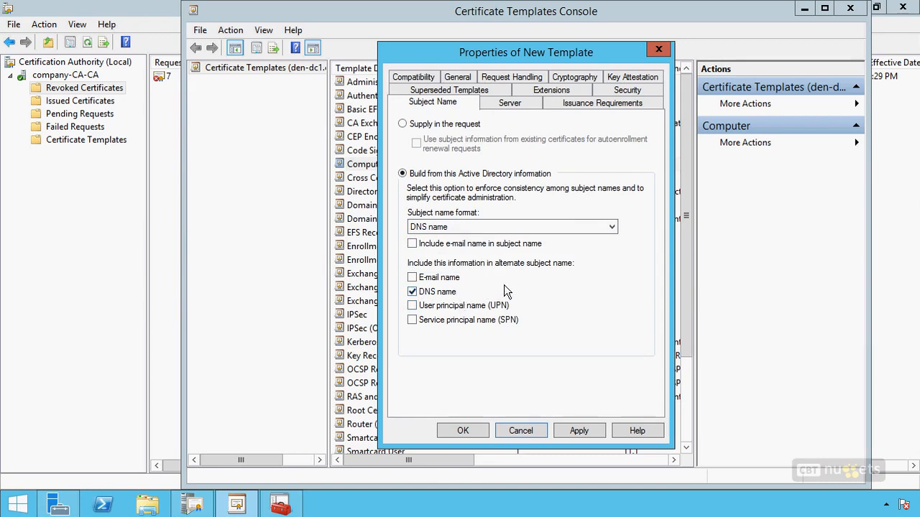
# Check the template's issuance requirements and the Domain Admins permissions, and save the Hyper-V Replica template
pyautogui.click(510, 103)
pyautogui.click(559, 104)
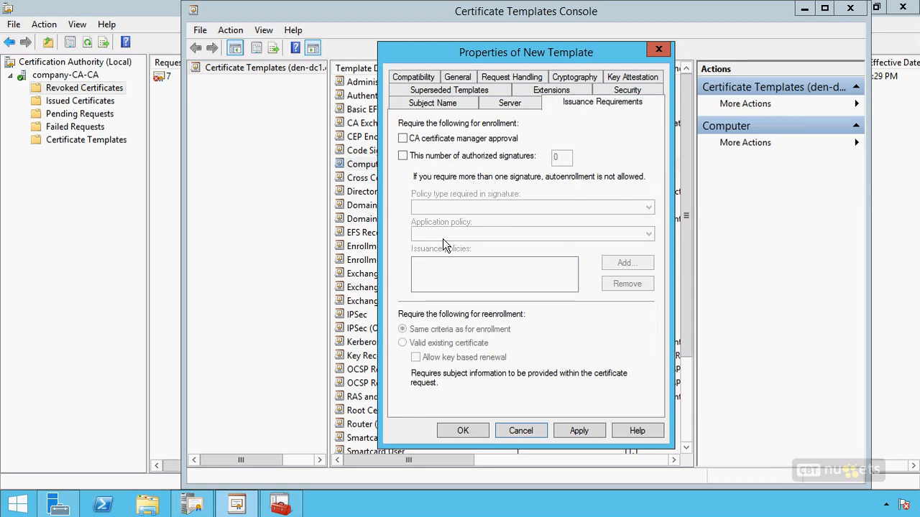
pyautogui.click(611, 92)
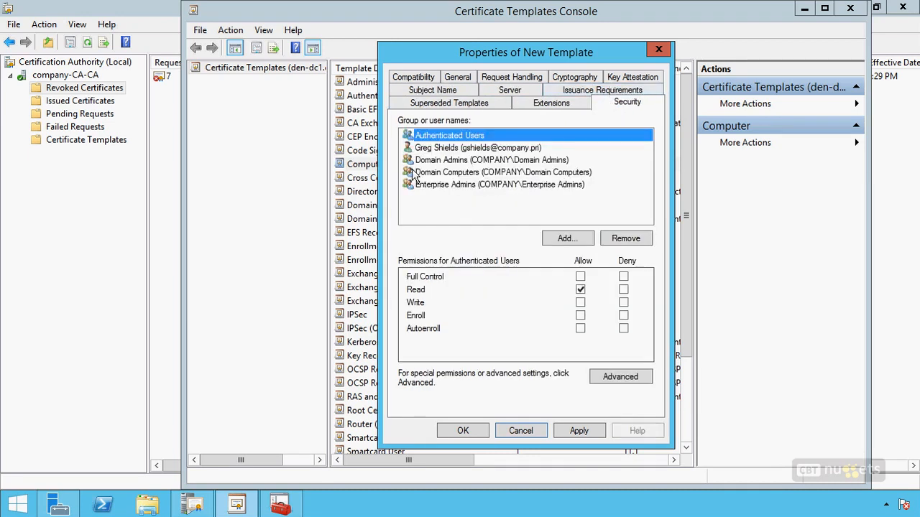
pyautogui.click(451, 161)
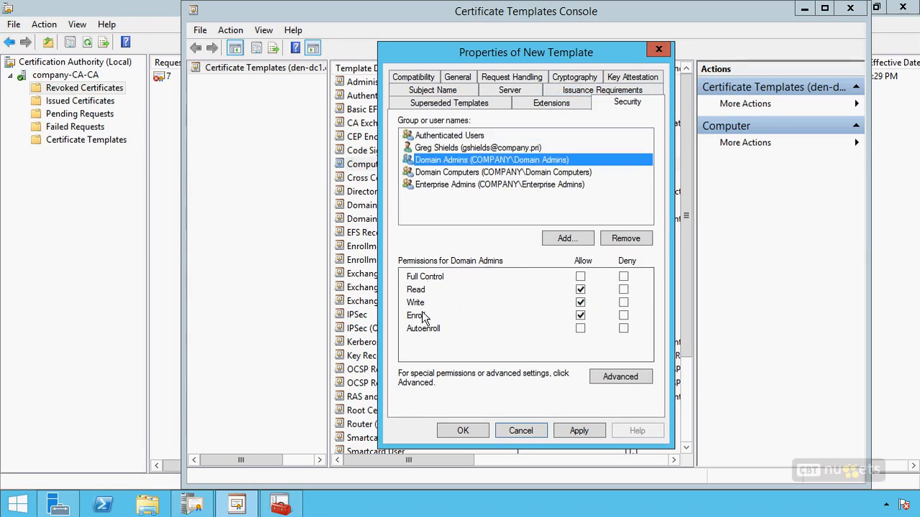
pyautogui.click(463, 431)
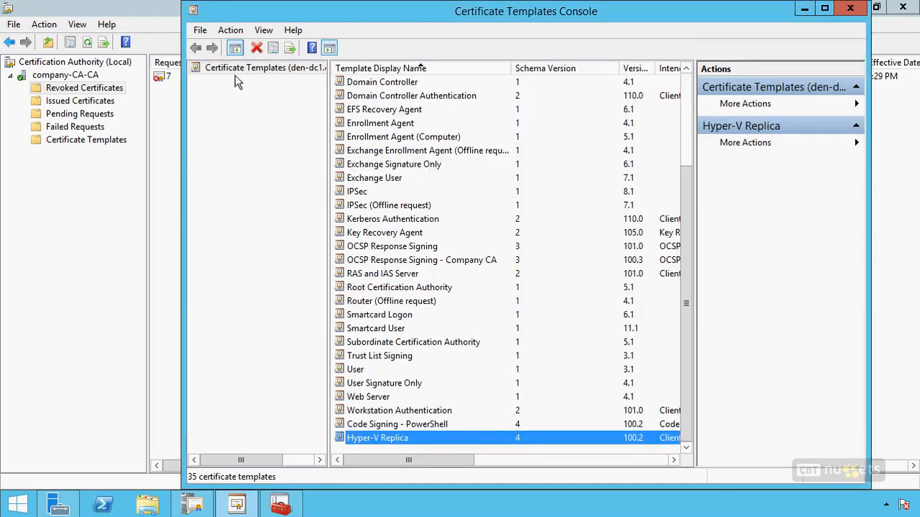
# Enable the Hyper-V Replica certificate template for issuing on the company-CA-CA certification authority
pyautogui.click(101, 167)
pyautogui.click(104, 141)
pyautogui.rightClick(105, 141)
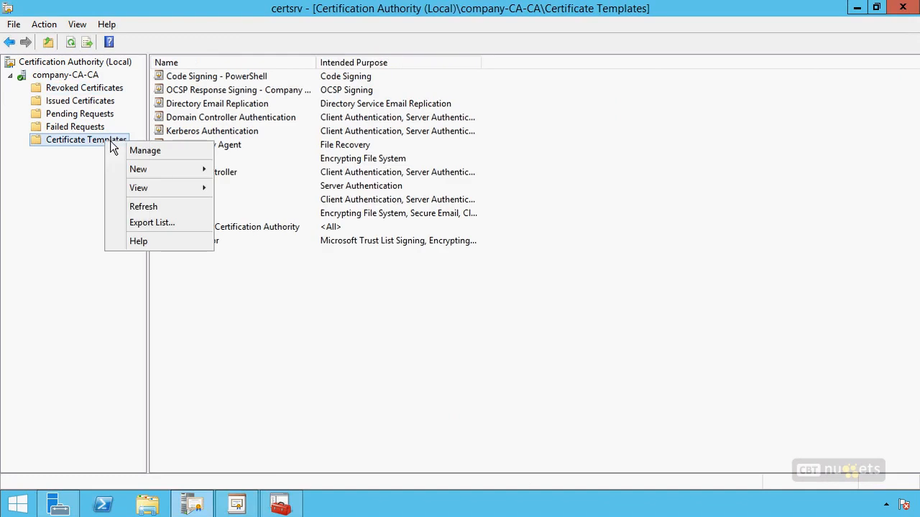
pyautogui.moveTo(161, 177)
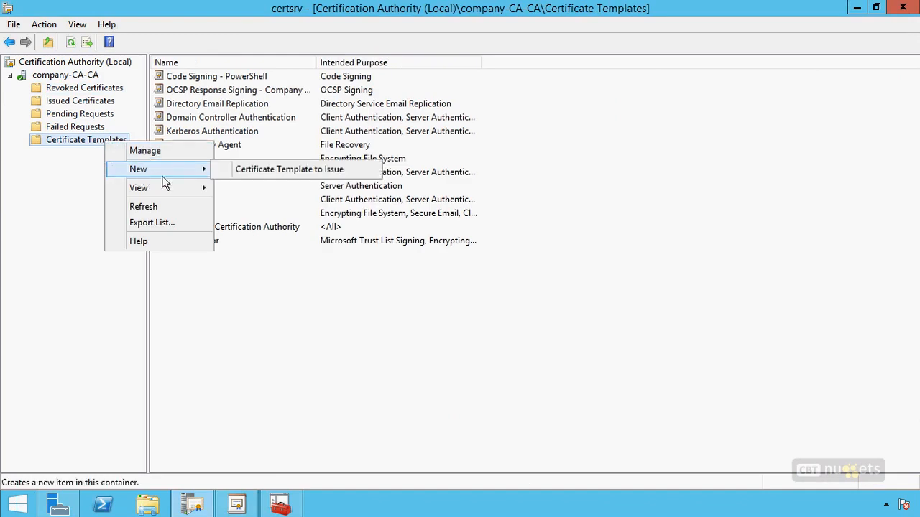
pyautogui.click(251, 170)
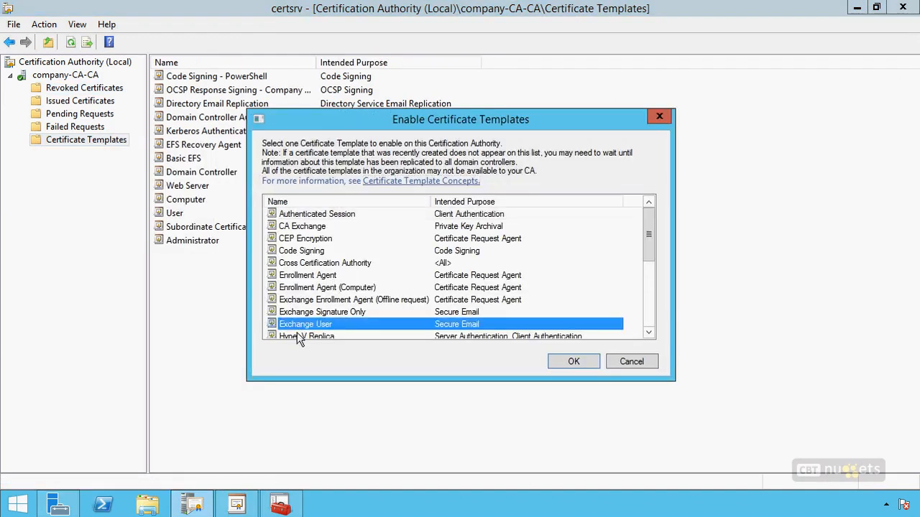
pyautogui.doubleClick(536, 332)
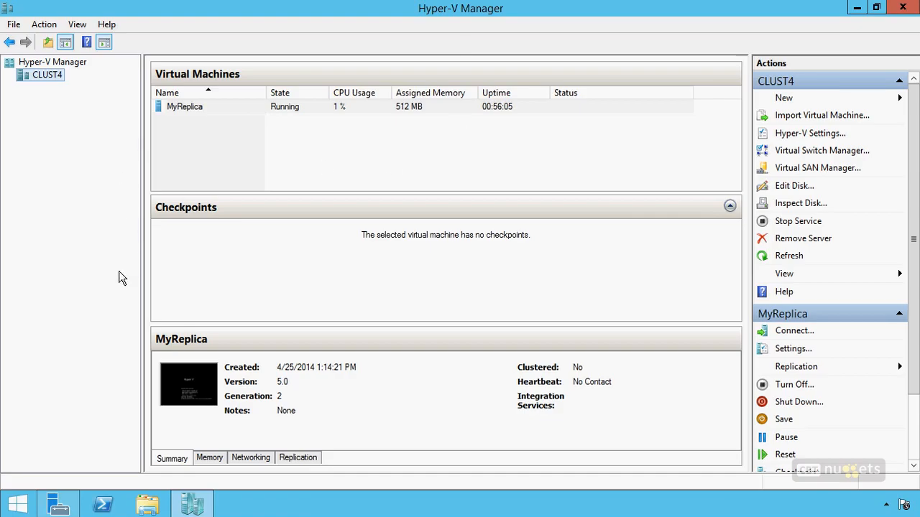
# On the Hyper-V host CLUST4, launch an empty Microsoft Management Console and allow it to make changes
pyautogui.press('super')
pyautogui.press('super')
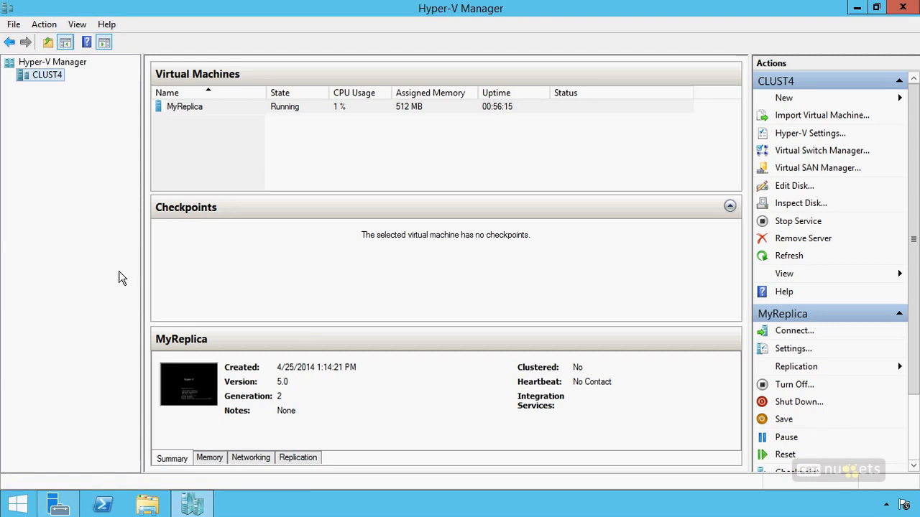
pyautogui.press('super+r')
pyautogui.press('Return')
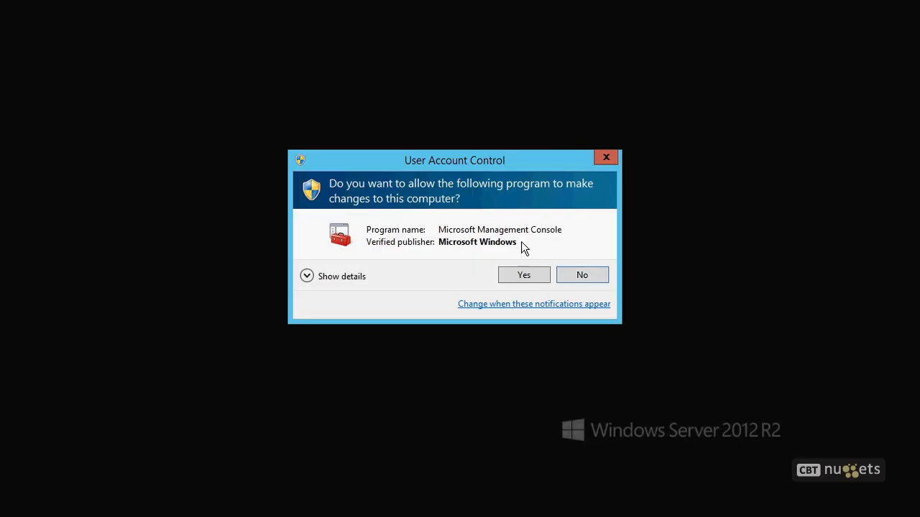
pyautogui.click(523, 277)
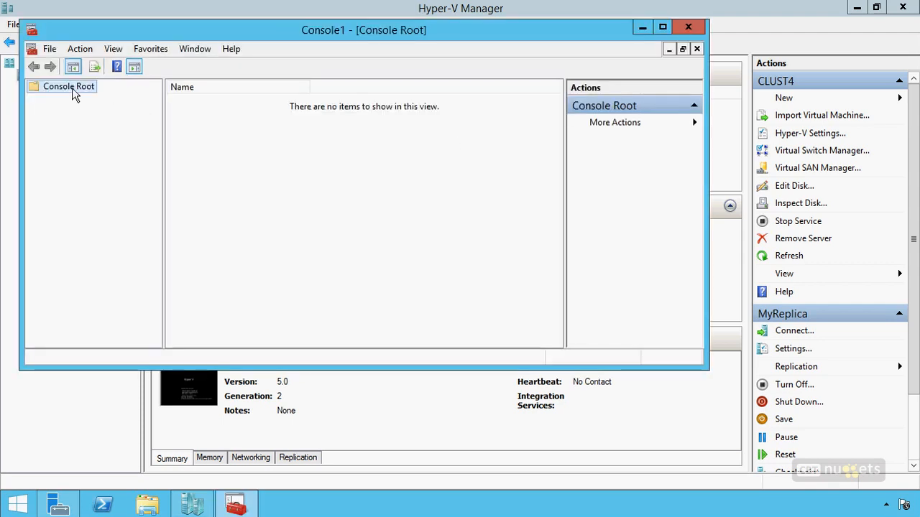
# Add the Certificates snap-in for the local computer account to the console
pyautogui.click(49, 49)
pyautogui.click(74, 133)
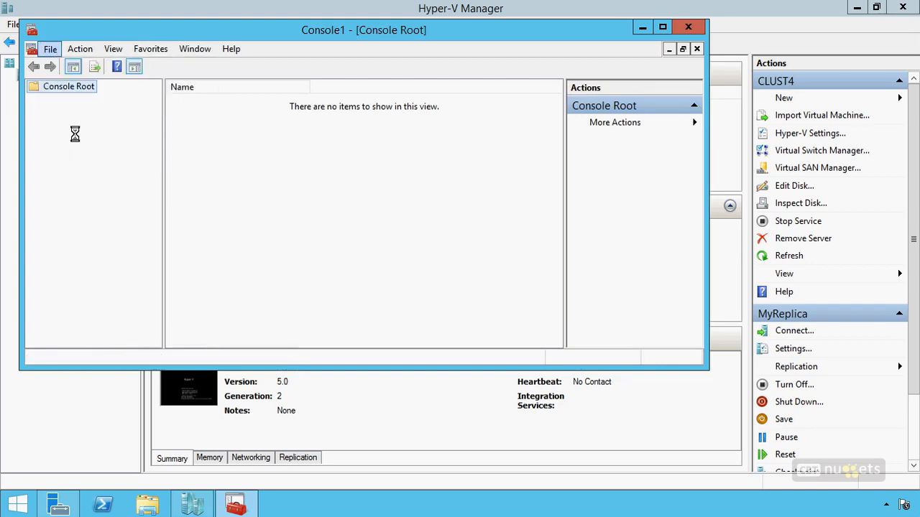
pyautogui.click(187, 135)
pyautogui.click(333, 181)
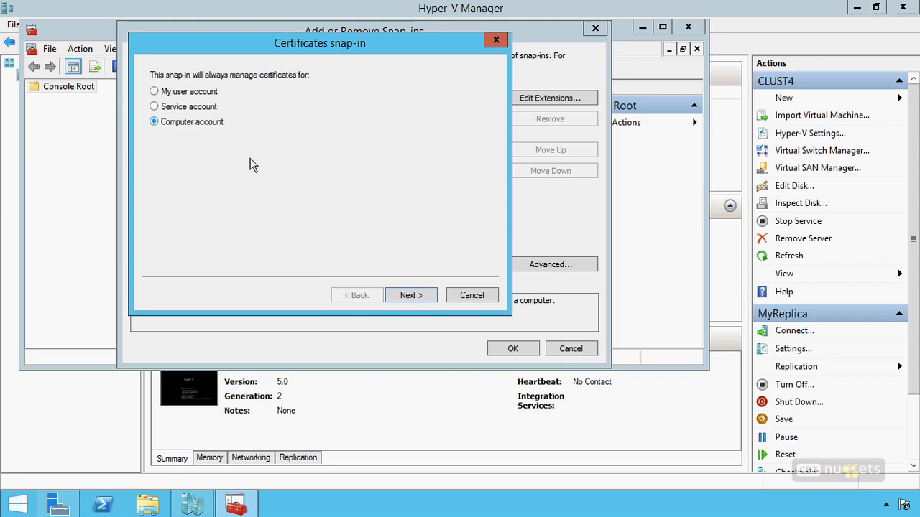
pyautogui.click(408, 296)
pyautogui.click(410, 295)
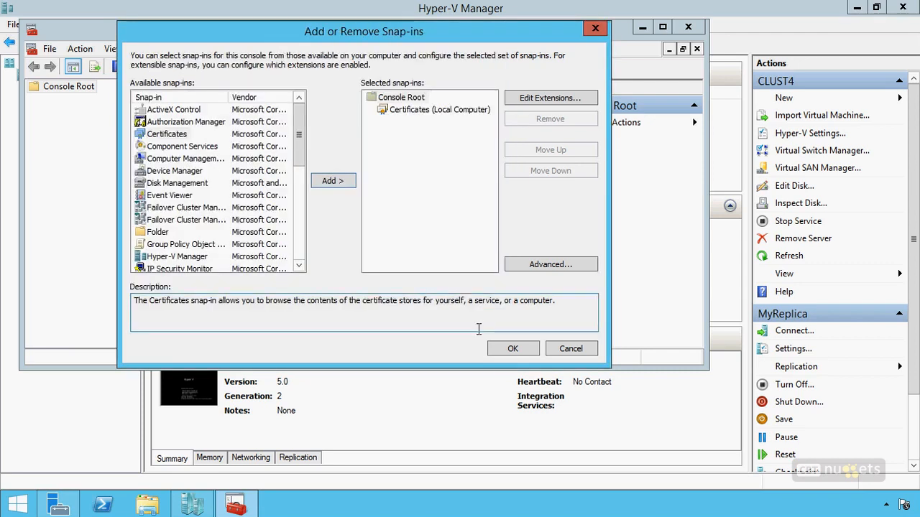
pyautogui.click(512, 349)
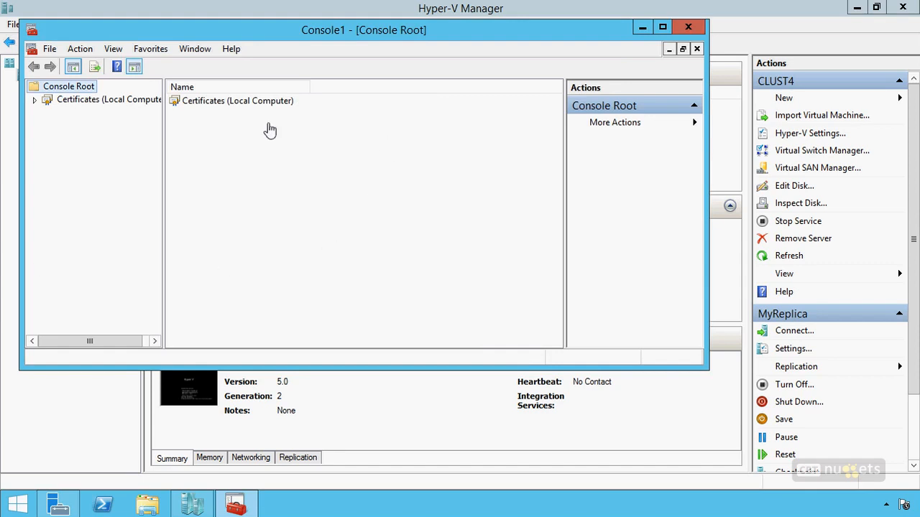
# Request and enroll a Hyper-V Replica certificate in the local computer's Personal certificate store
pyautogui.click(35, 102)
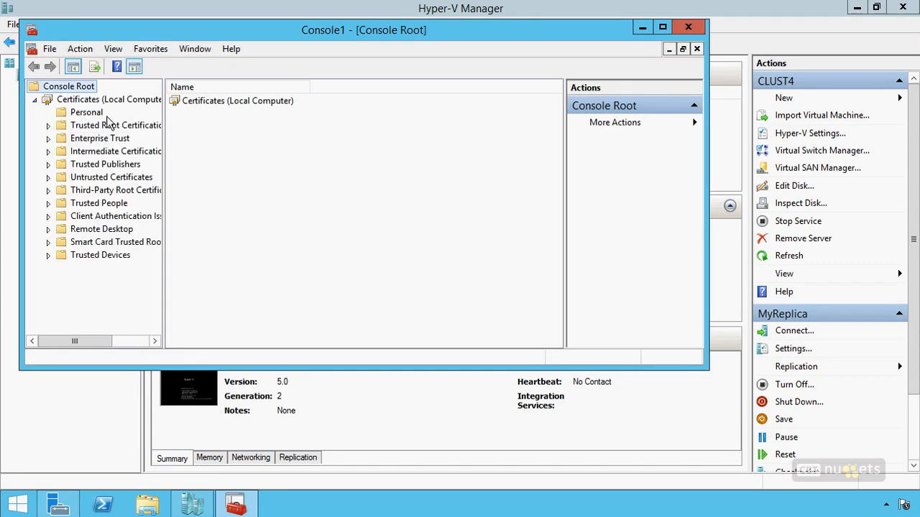
pyautogui.click(84, 117)
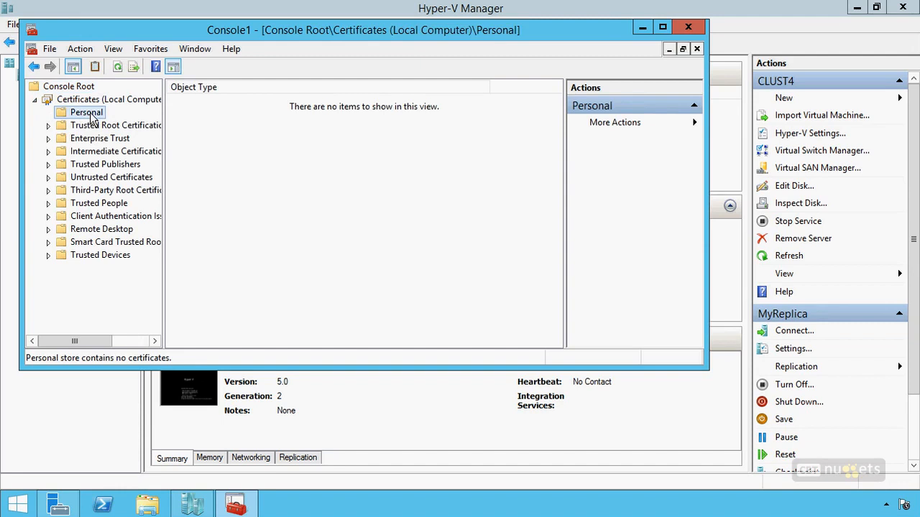
pyautogui.rightClick(91, 116)
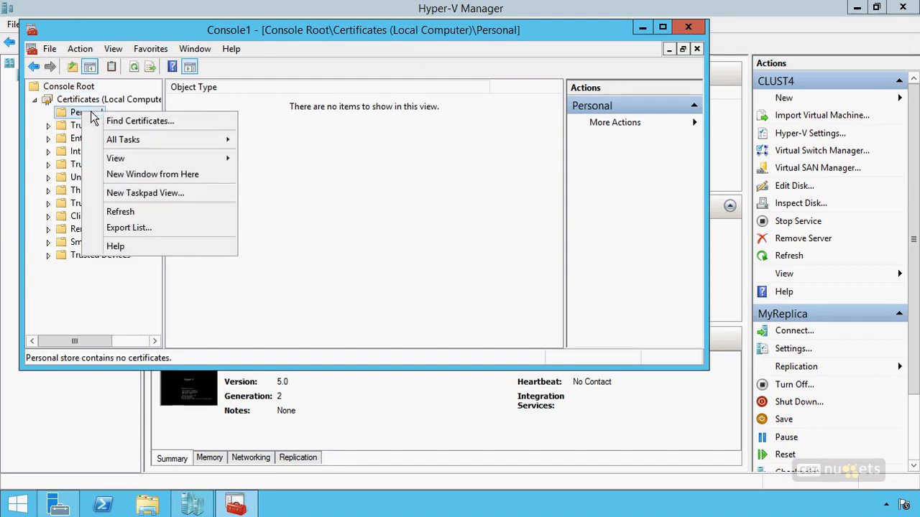
pyautogui.moveTo(226, 142)
pyautogui.click(281, 160)
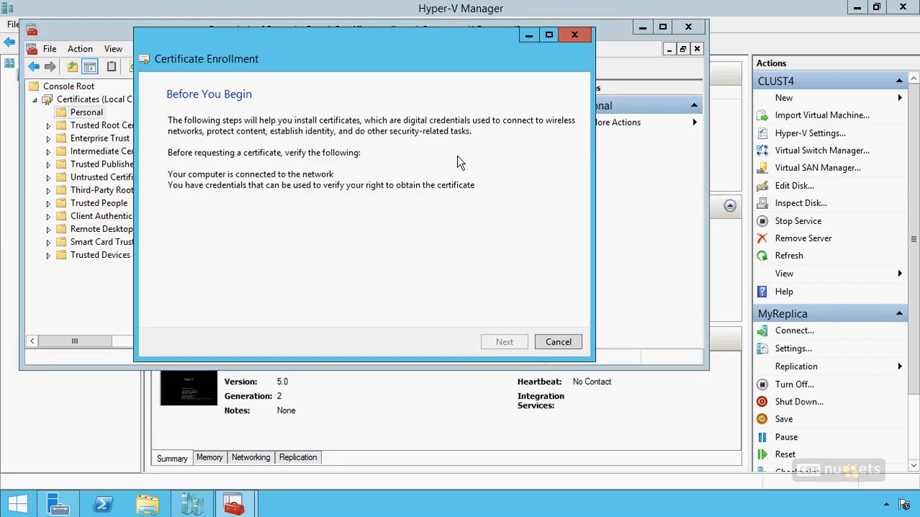
pyautogui.click(511, 343)
pyautogui.click(513, 342)
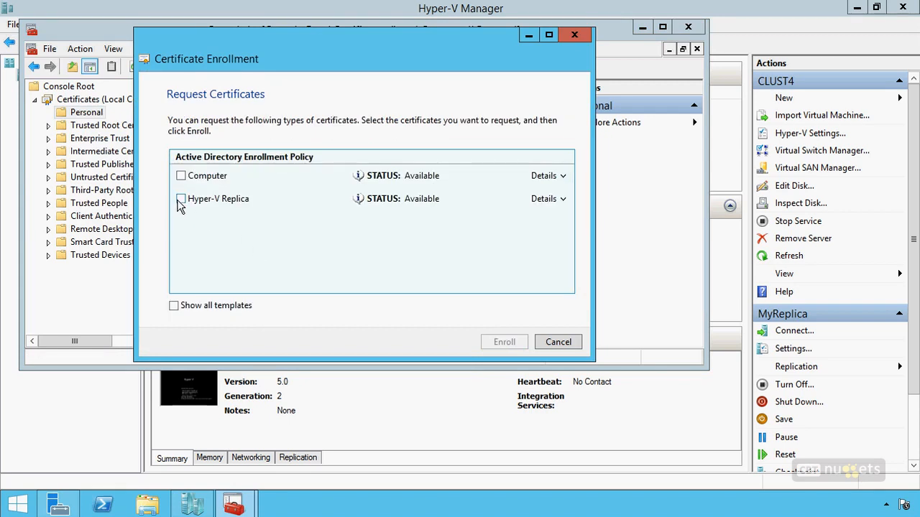
pyautogui.click(181, 200)
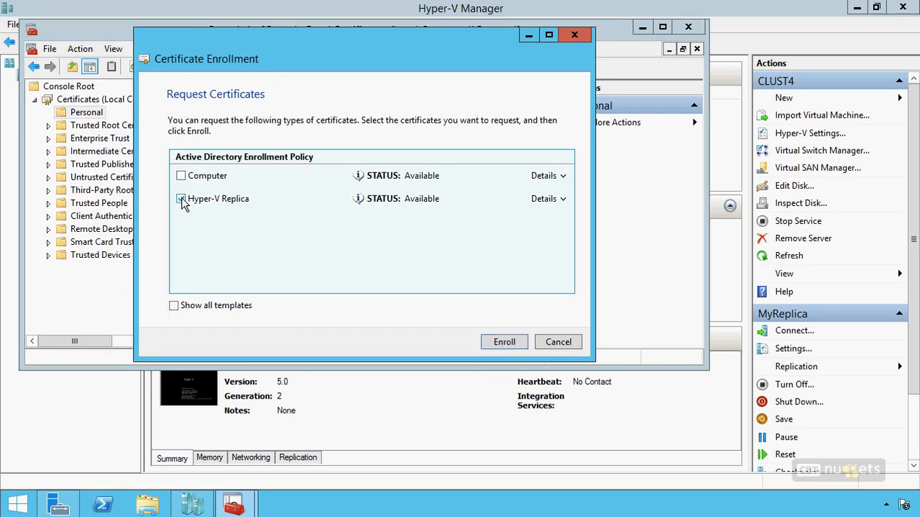
pyautogui.click(507, 341)
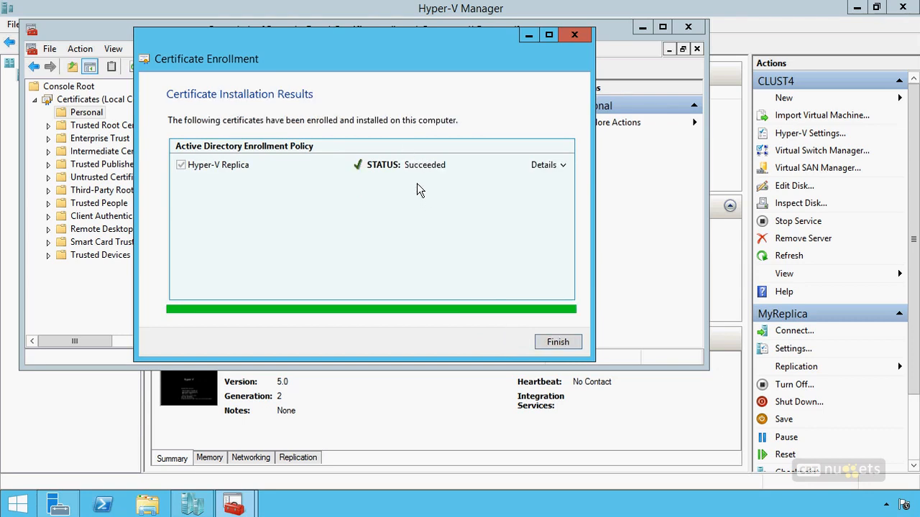
pyautogui.click(558, 343)
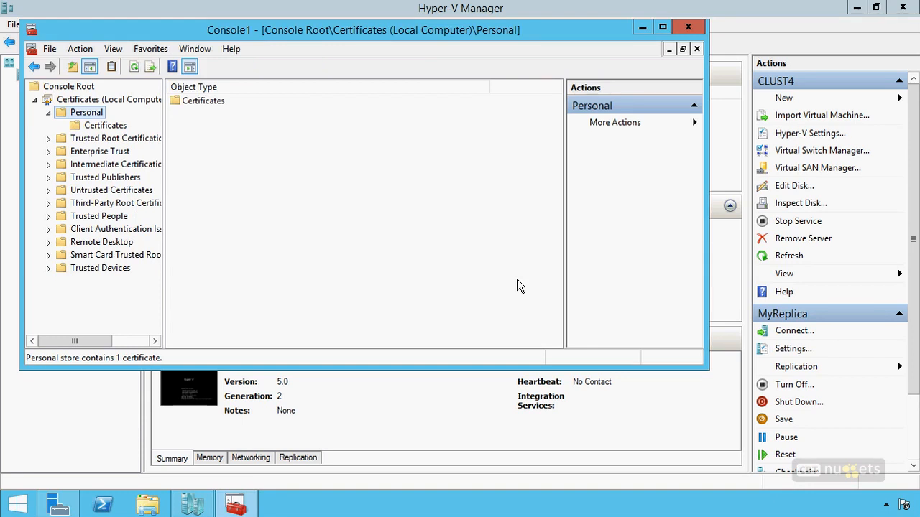
# In Hyper-V Manager, enable CLUST4 as a Replica server in its replication configuration, using certificate-based authentication (HTTPS)
pyautogui.click(642, 28)
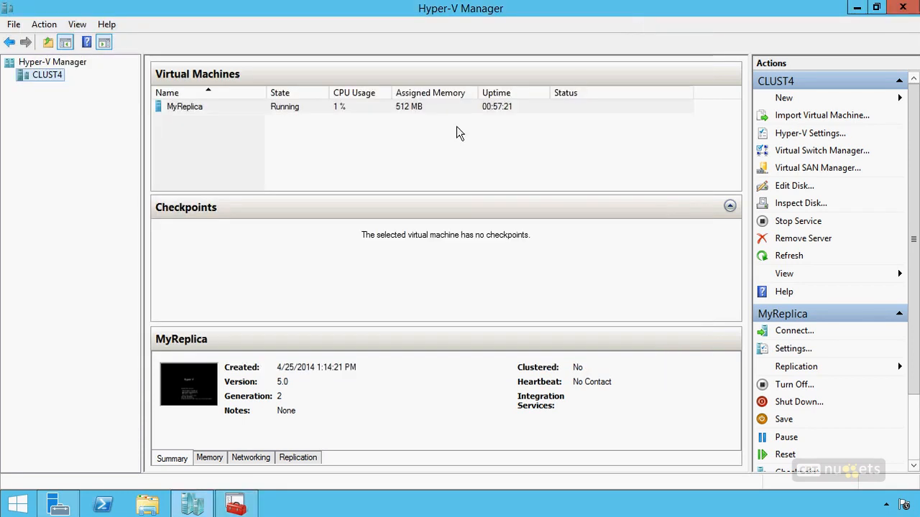
pyautogui.rightClick(54, 70)
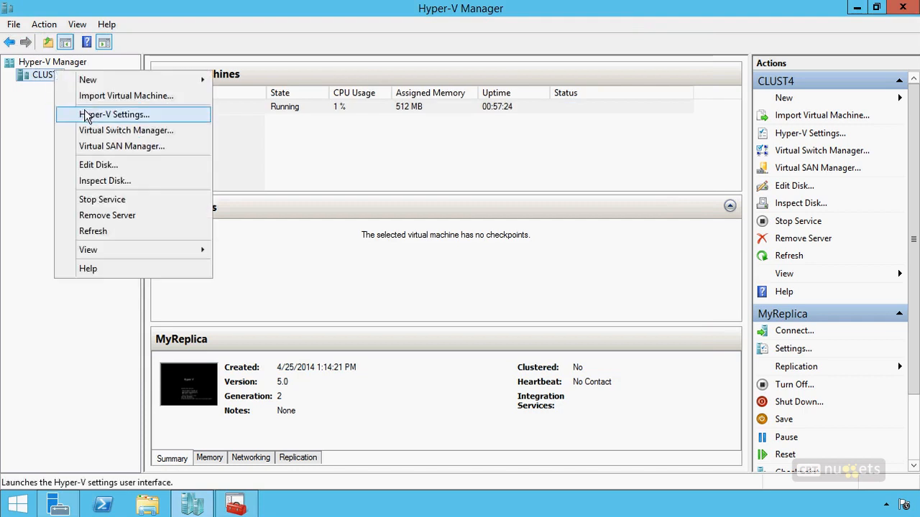
pyautogui.click(84, 115)
pyautogui.click(314, 225)
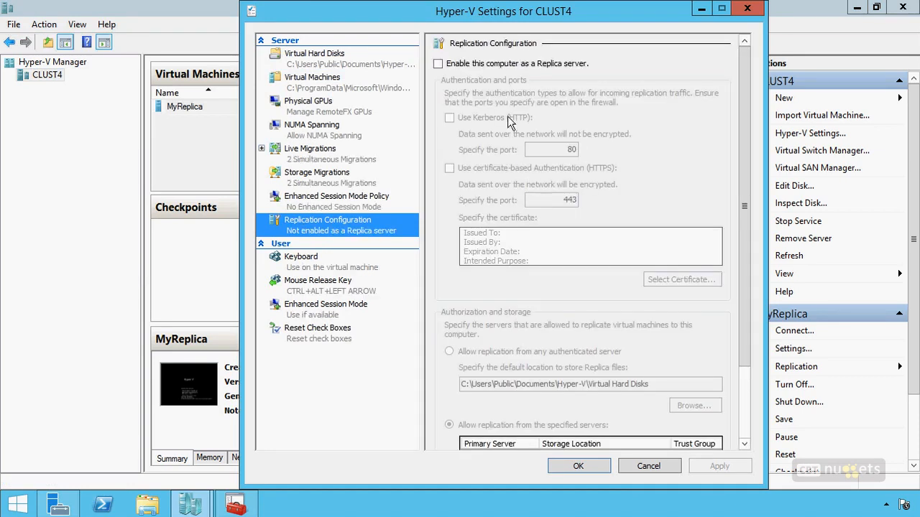
pyautogui.click(488, 64)
pyautogui.click(489, 168)
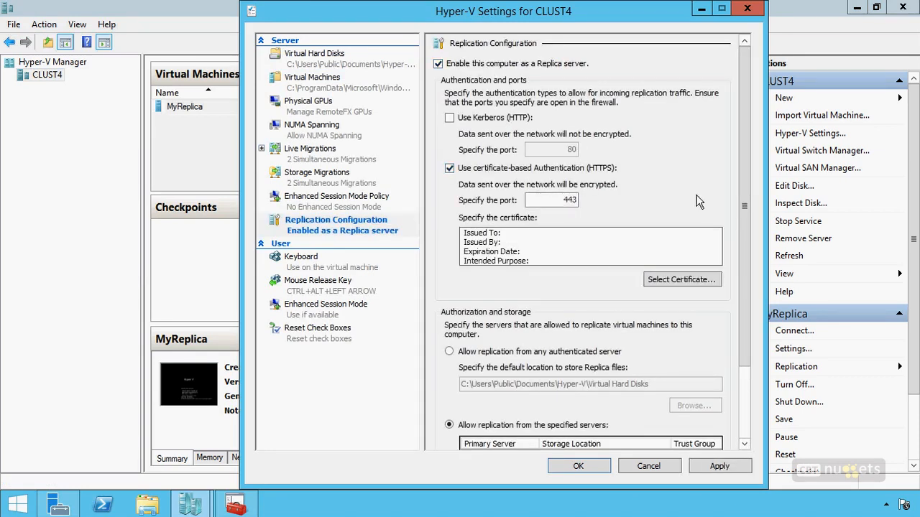
# Select the clust4.company.pri certificate for HTTPS replication and try to save the replication configuration
pyautogui.click(686, 280)
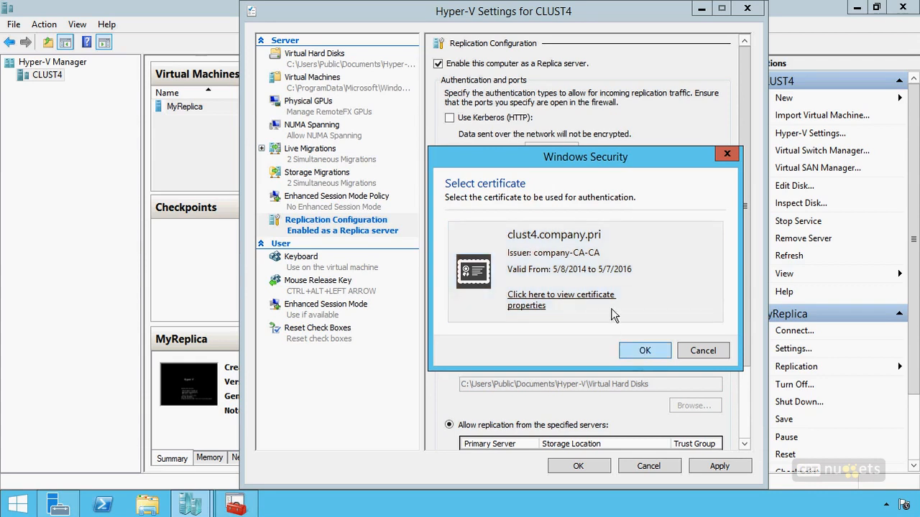
pyautogui.click(658, 357)
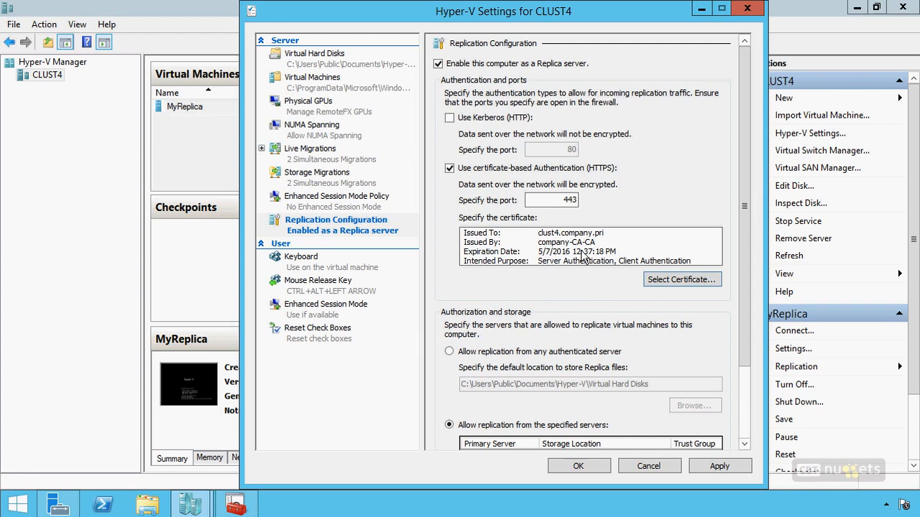
pyautogui.click(577, 466)
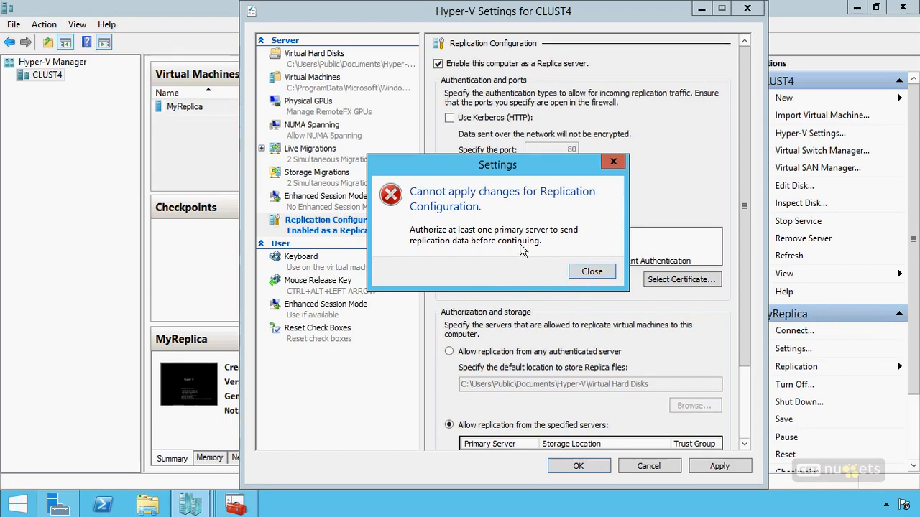
pyautogui.click(591, 271)
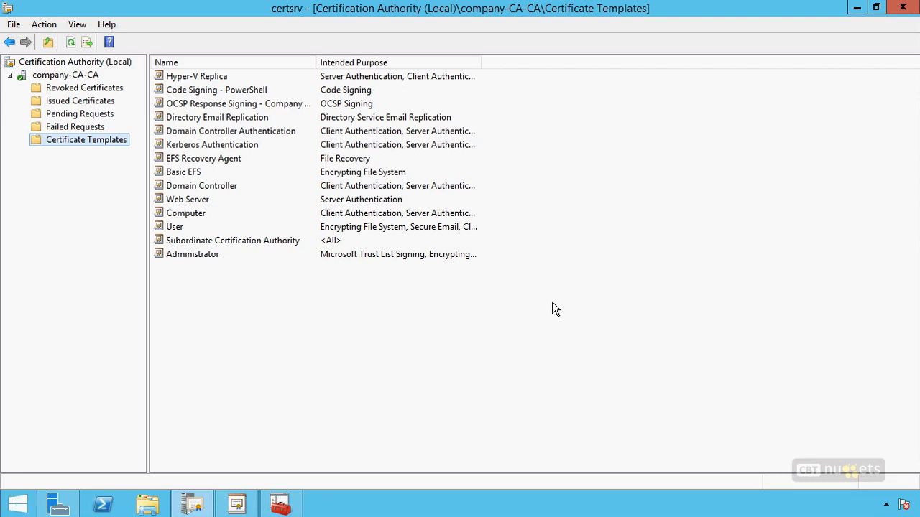
# On the certification authority, manage the certificate templates and examine the Enrollment Agent and Enrollment Agent (Computer) templates
pyautogui.rightClick(108, 142)
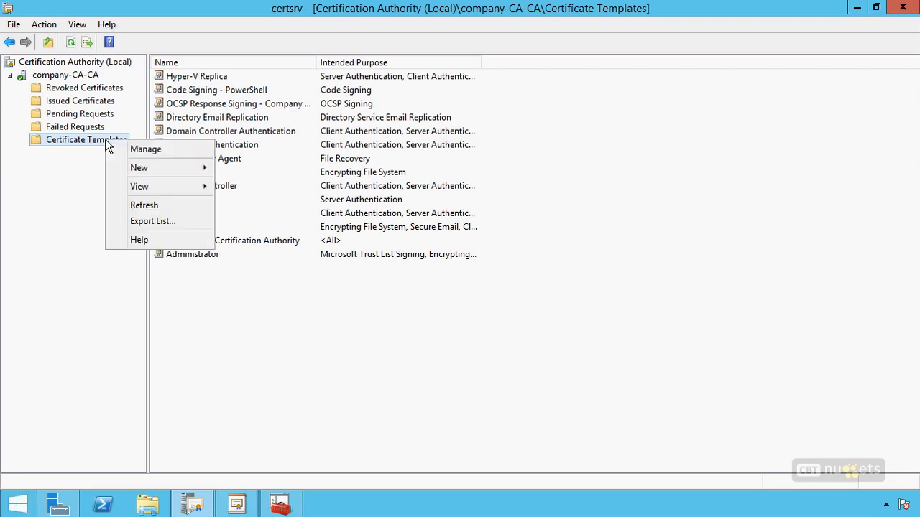
pyautogui.click(146, 148)
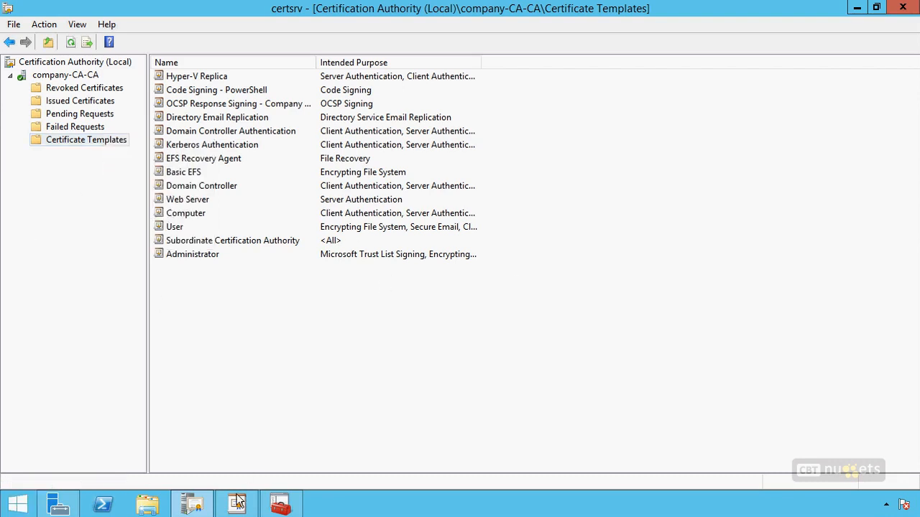
pyautogui.click(389, 125)
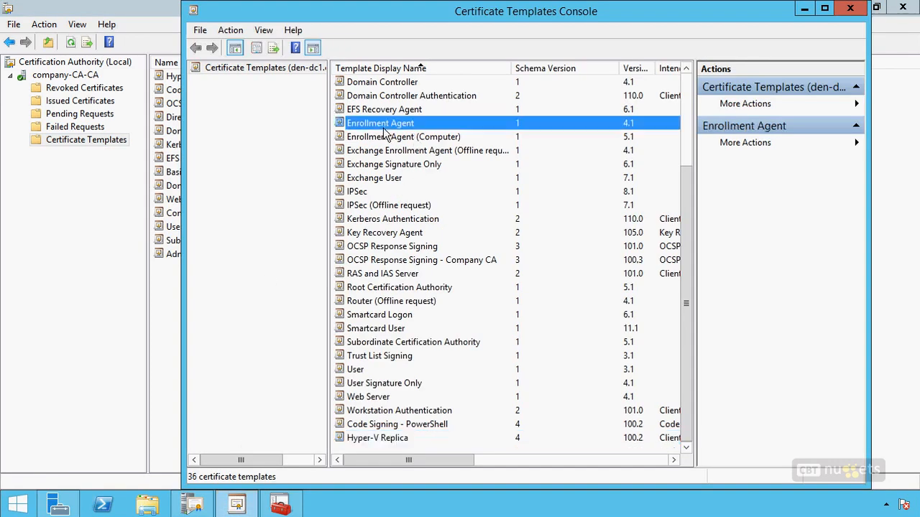
pyautogui.click(421, 139)
pyautogui.click(401, 124)
pyautogui.click(413, 140)
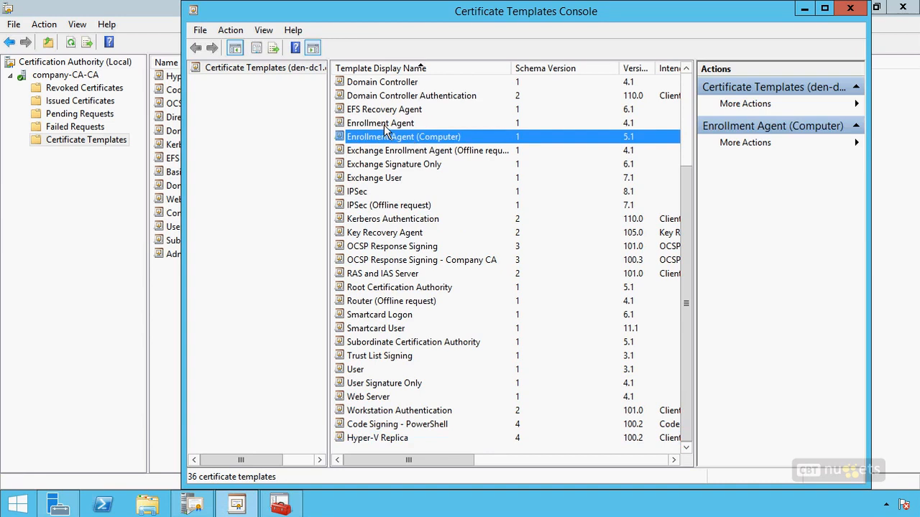
pyautogui.click(384, 125)
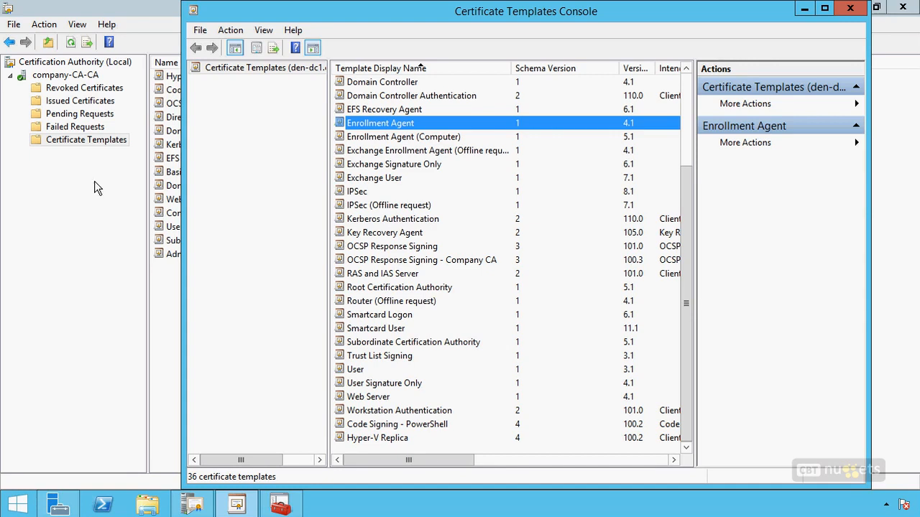
pyautogui.rightClick(386, 125)
pyautogui.click(415, 132)
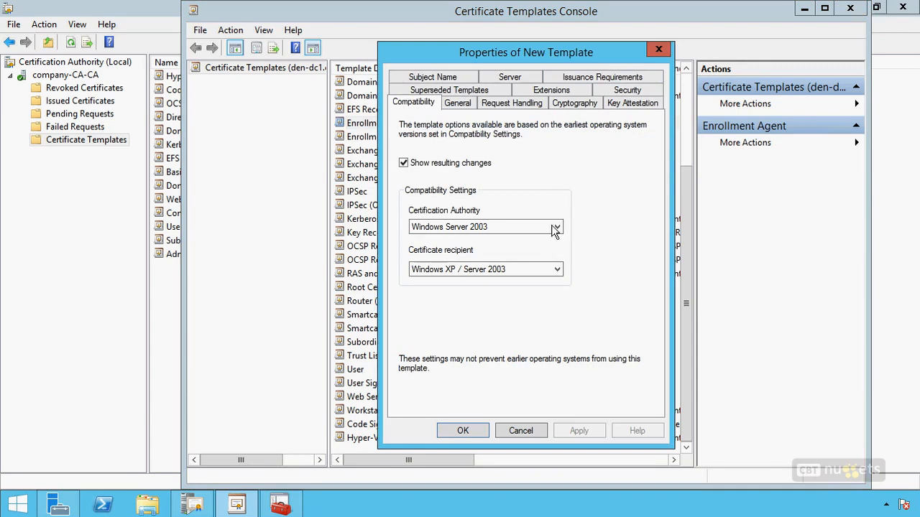
pyautogui.click(520, 431)
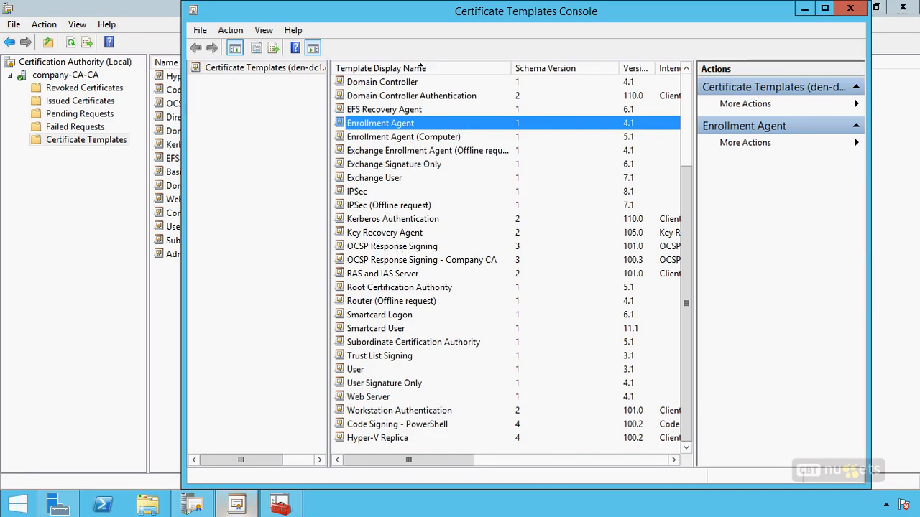
# Locate the Key Recovery Agent template, and view the properties of the issued Hyper-V Replica template in the certification authority
pyautogui.moveTo(237, 505)
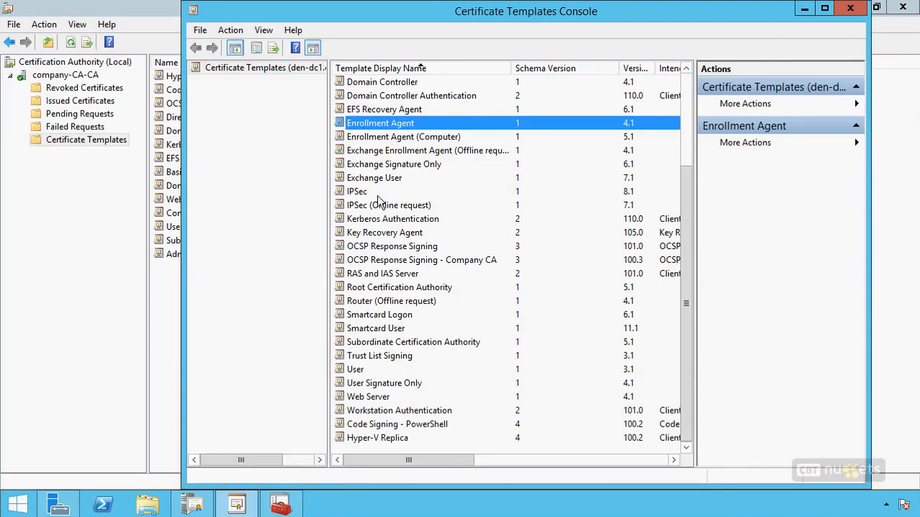
pyautogui.click(379, 234)
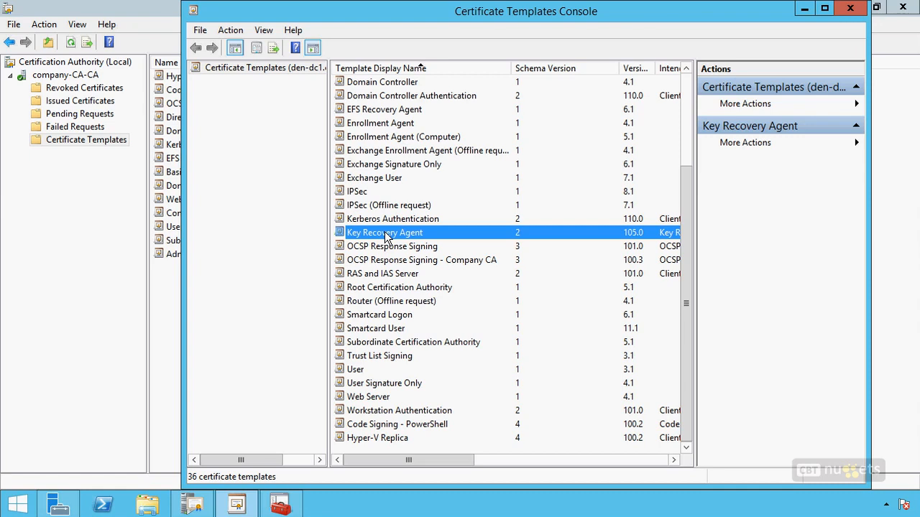
pyautogui.click(804, 10)
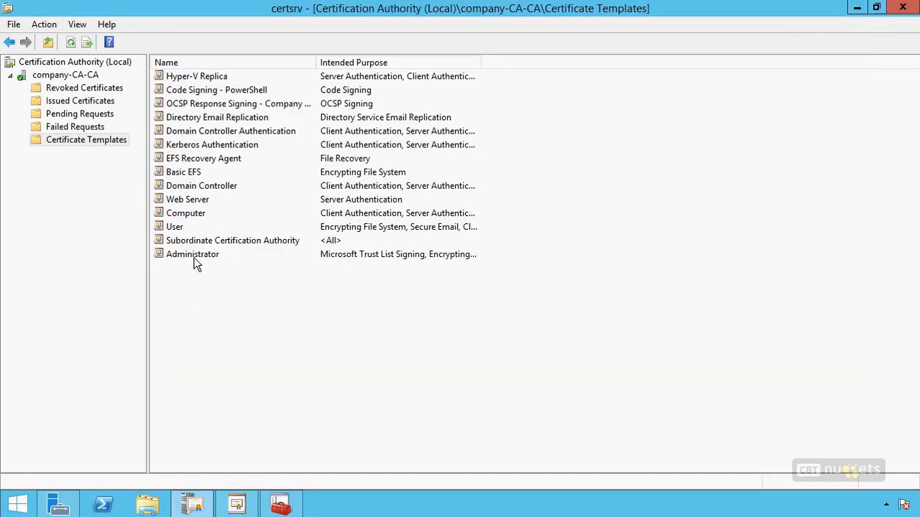
pyautogui.click(198, 78)
pyautogui.rightClick(198, 78)
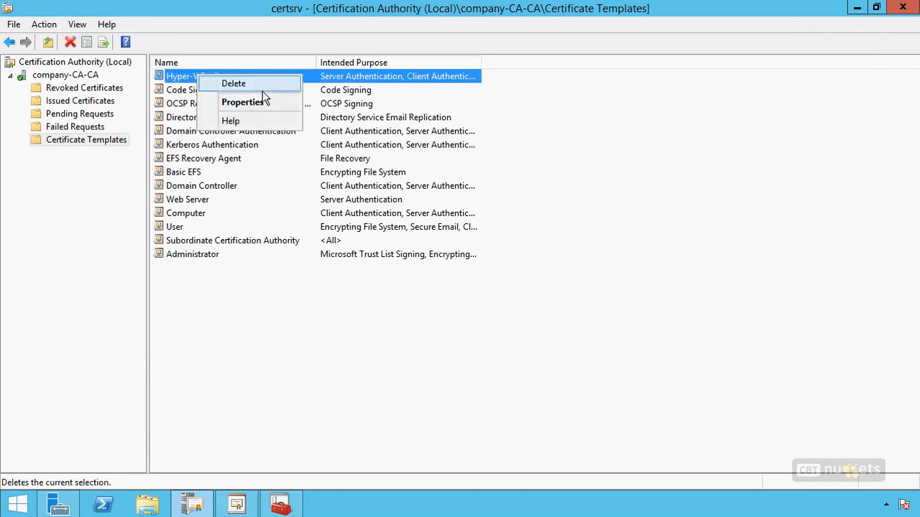
pyautogui.click(260, 101)
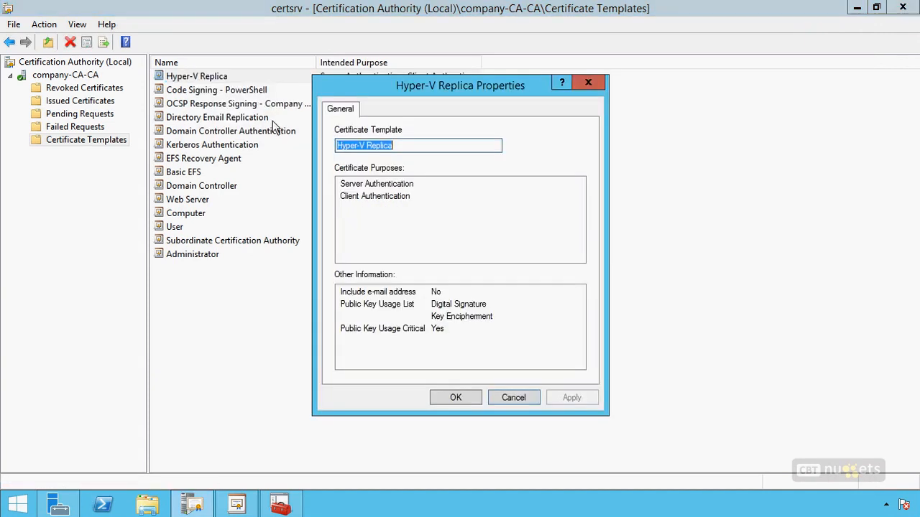
pyautogui.click(513, 400)
# View the Hyper-V Replica template's full properties in the Certificate Templates Console, and select the Key Recovery Agent template
pyautogui.click(221, 505)
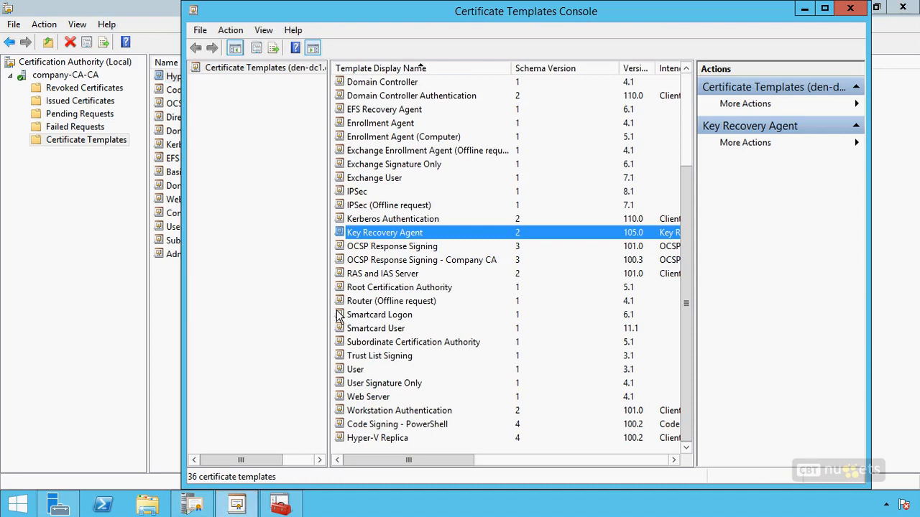
pyautogui.doubleClick(377, 437)
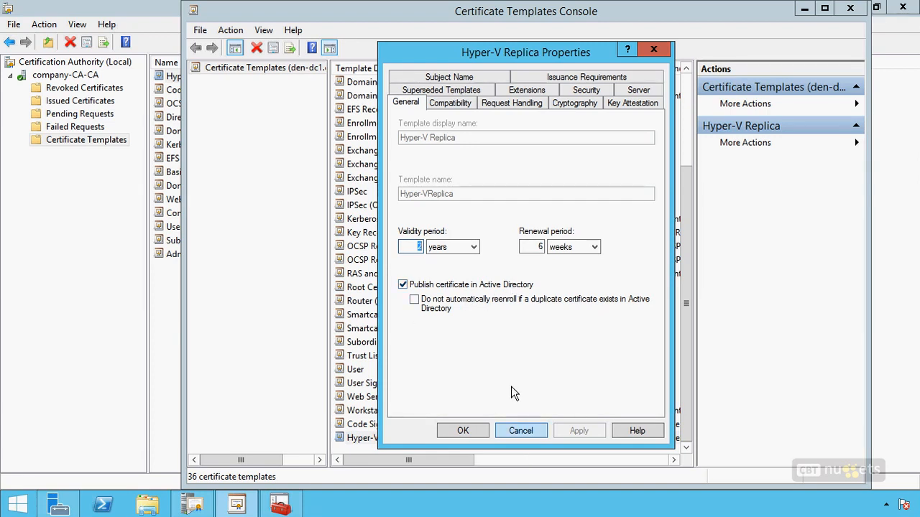
pyautogui.click(511, 428)
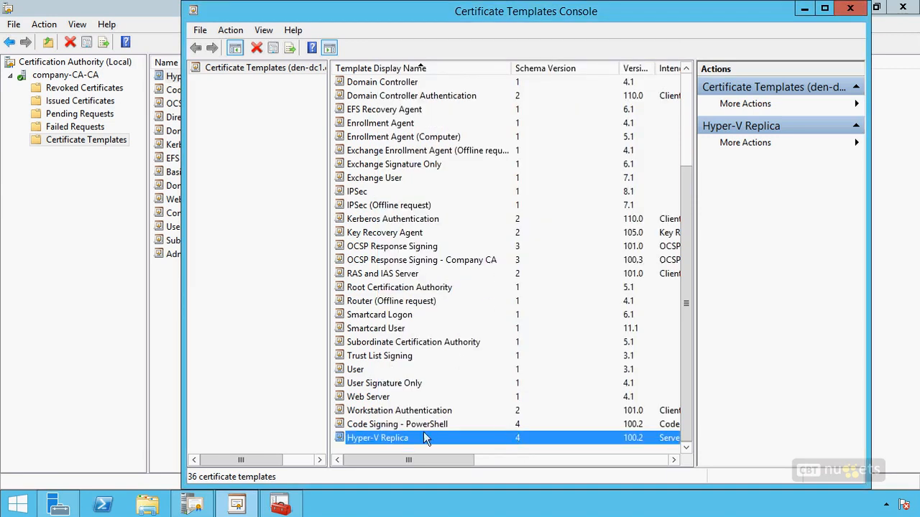
pyautogui.click(375, 233)
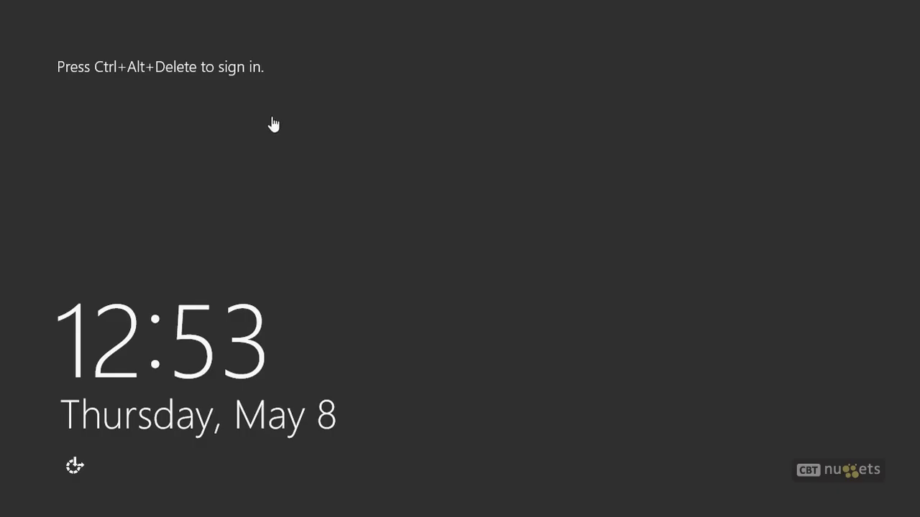
# Sign in to the locked domain controller with the account password
pyautogui.hotkey('ctrl', 'alt', 'Delete')
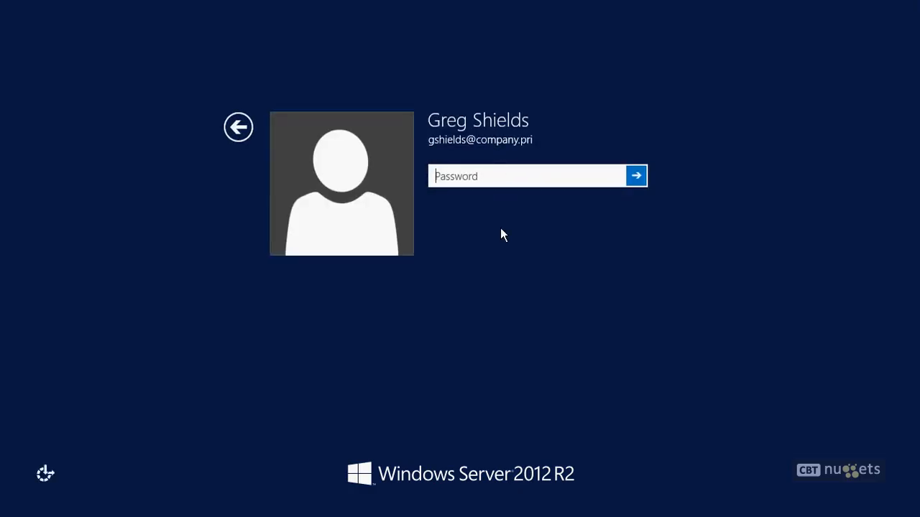
pyautogui.write('Password')
pyautogui.press('Return')
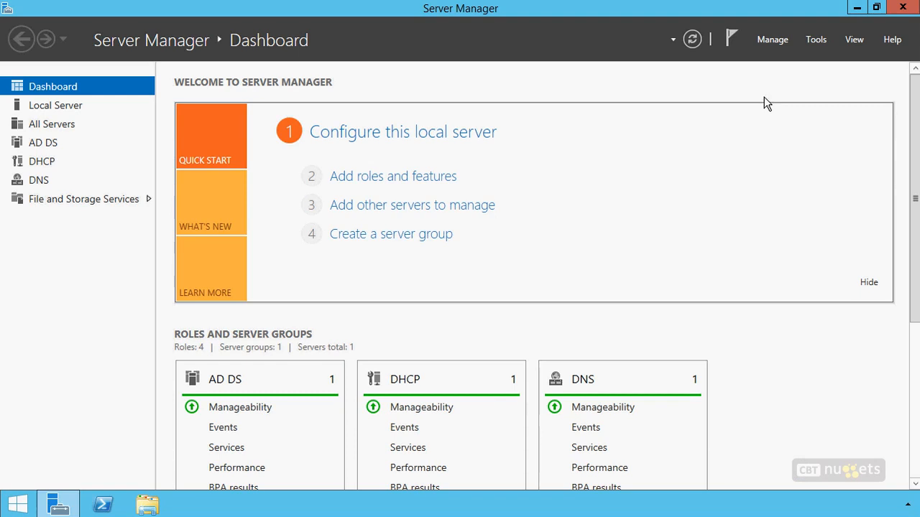
# Launch the Group Policy Management console (gpmc.msc) on the domain controller
pyautogui.press('super+r')
pyautogui.write('g')
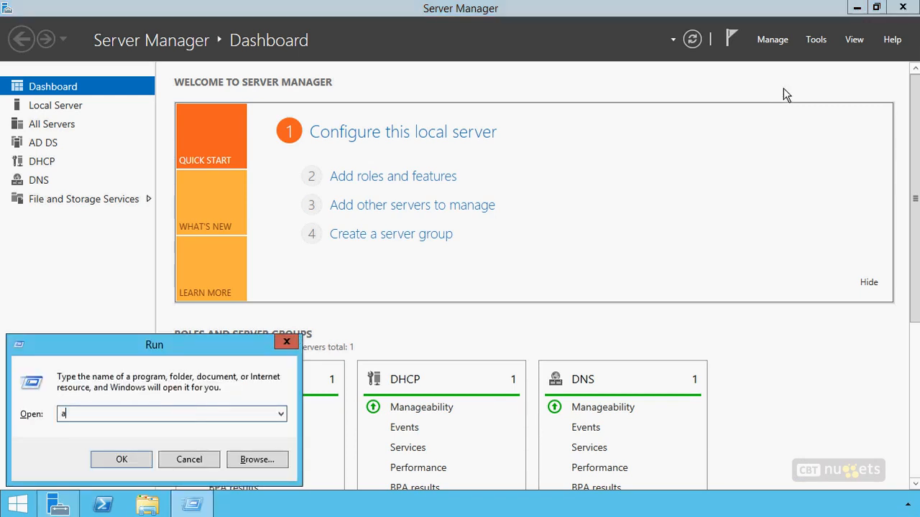
pyautogui.write('pmc.msc')
pyautogui.press('Return')
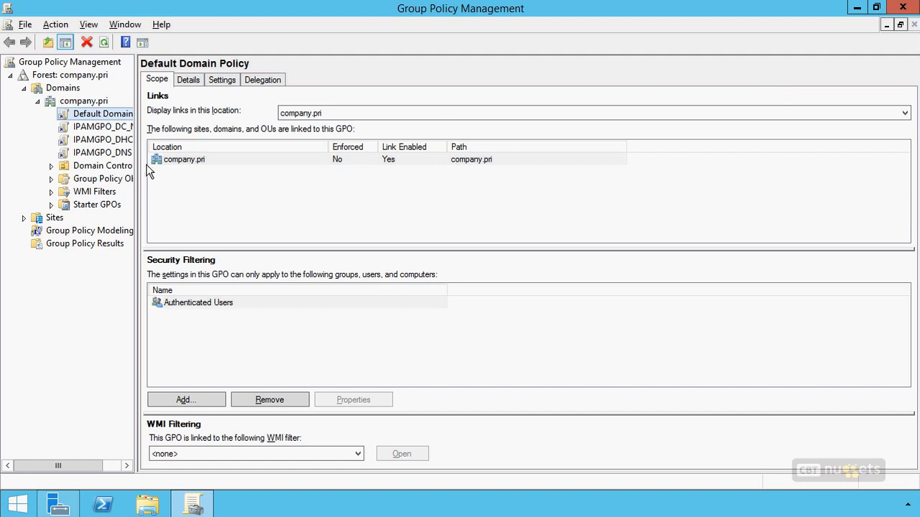
# Open the company.pri Default Domain Policy for editing in a maximized editor with a wider policy tree
pyautogui.rightClick(121, 115)
pyautogui.click(137, 121)
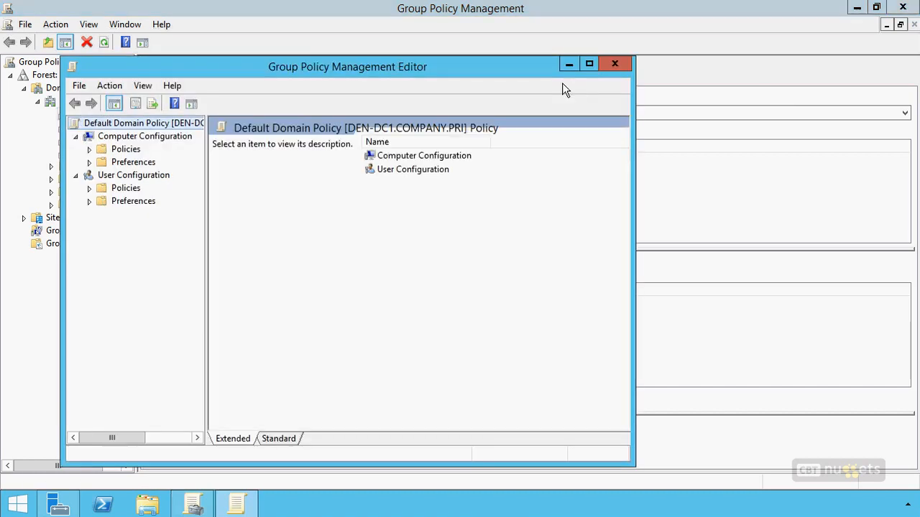
pyautogui.click(589, 63)
pyautogui.moveTo(140, 144); pyautogui.dragTo(207, 162)
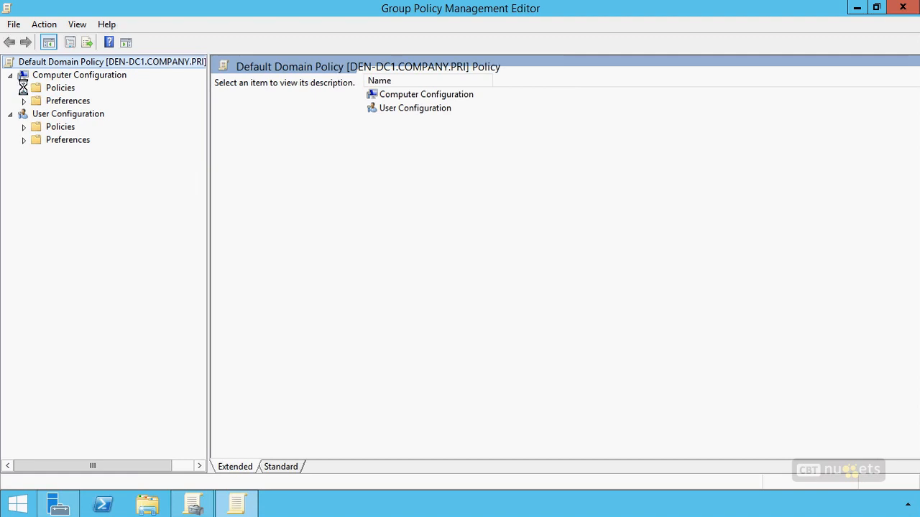
# Show the Public Key Policies under the computer configuration's Windows security settings
pyautogui.click(24, 88)
pyautogui.click(37, 113)
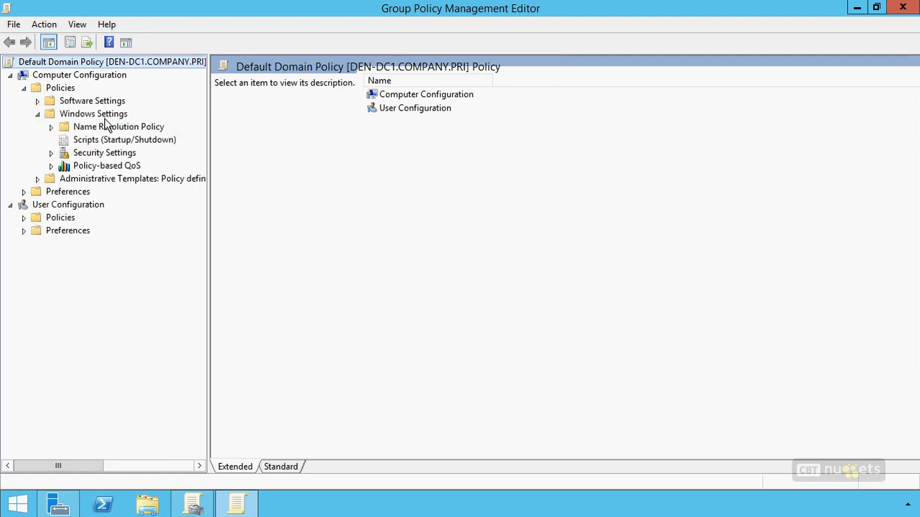
pyautogui.click(51, 153)
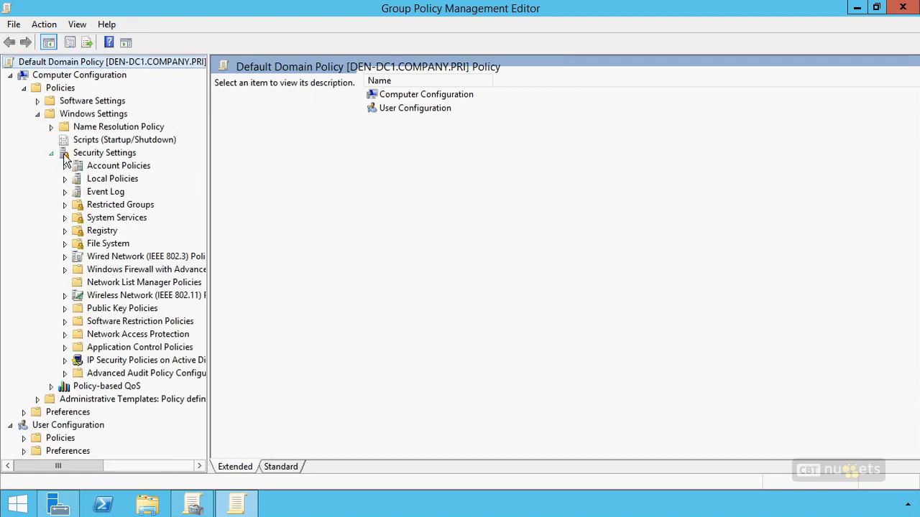
pyautogui.click(139, 310)
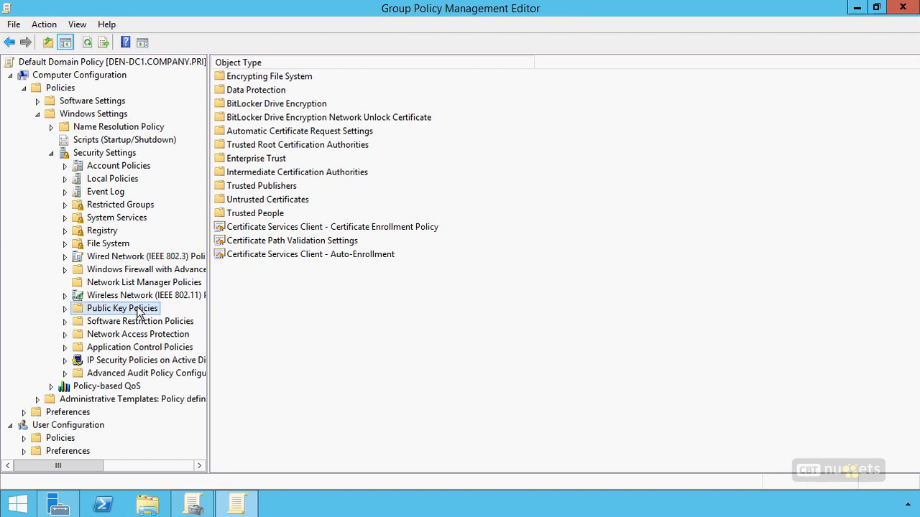
# Set the configuration model of Certificate Services Client - Certificate Enrollment Policy to Enabled
pyautogui.click(373, 227)
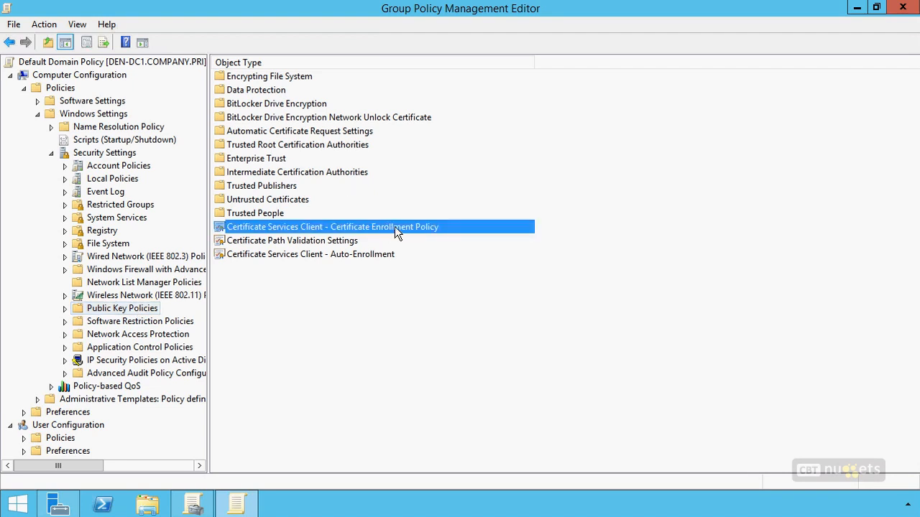
pyautogui.doubleClick(396, 225)
pyautogui.click(526, 142)
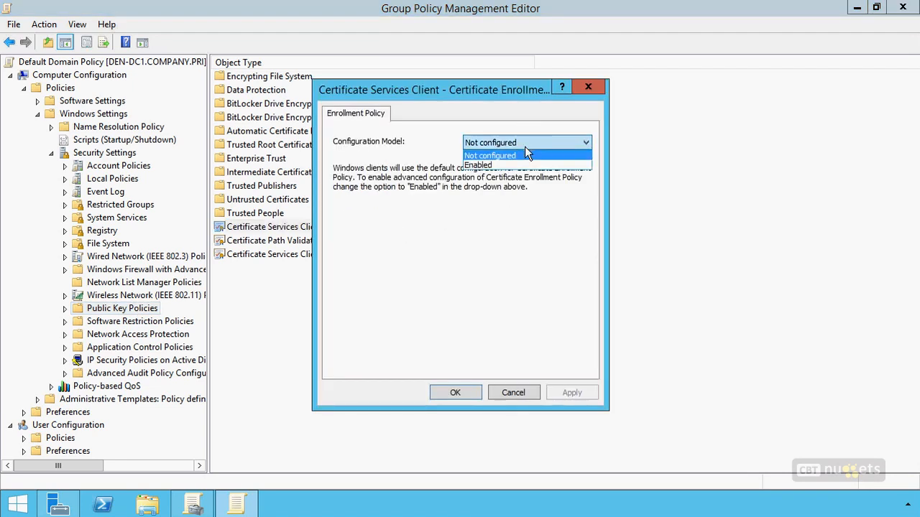
pyautogui.click(532, 164)
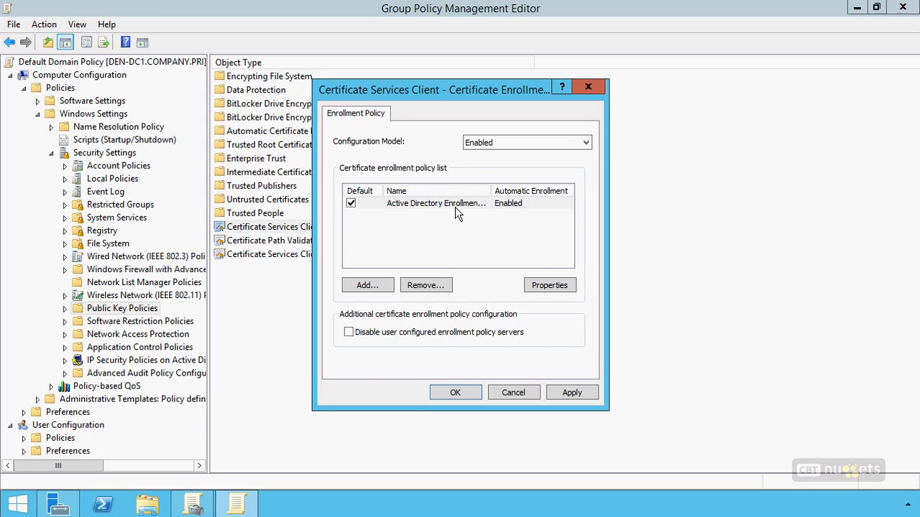
# Review the server properties of the Active Directory Enrollment Policy without changing them
pyautogui.click(478, 204)
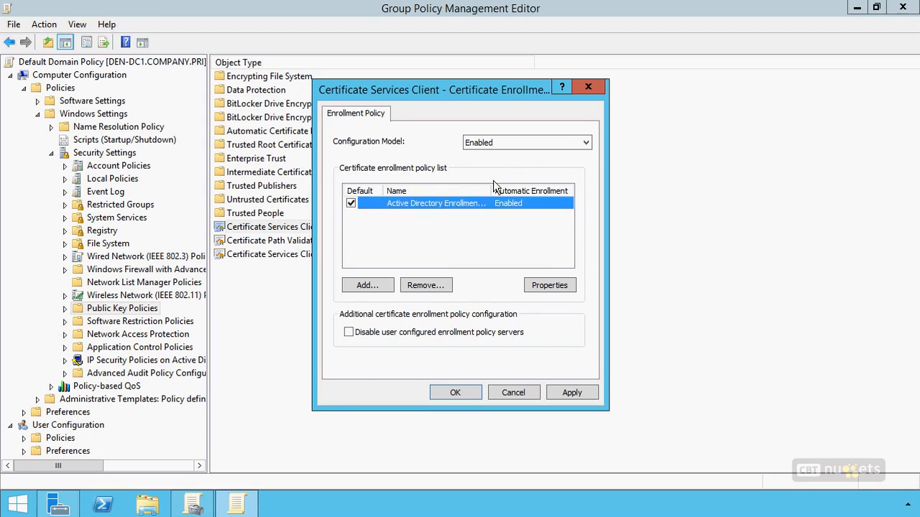
pyautogui.click(550, 285)
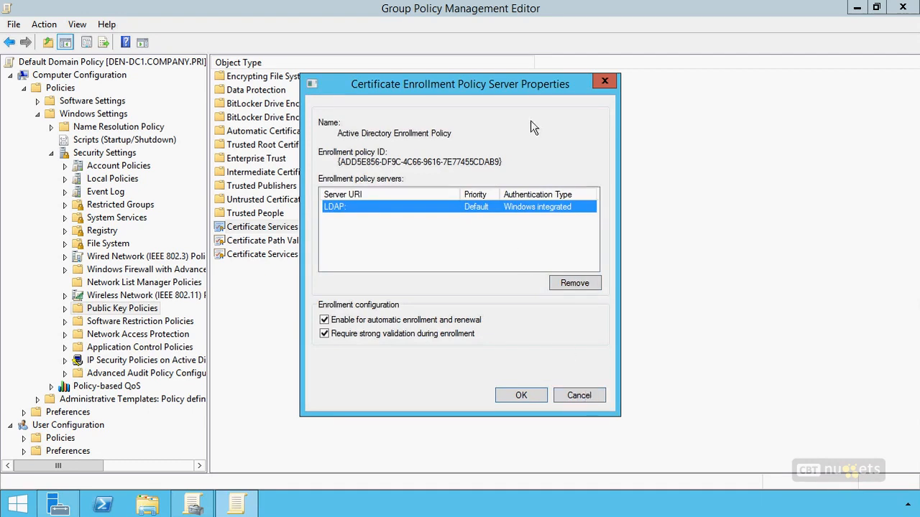
pyautogui.moveTo(460, 84); pyautogui.dragTo(573, 74)
pyautogui.click(691, 387)
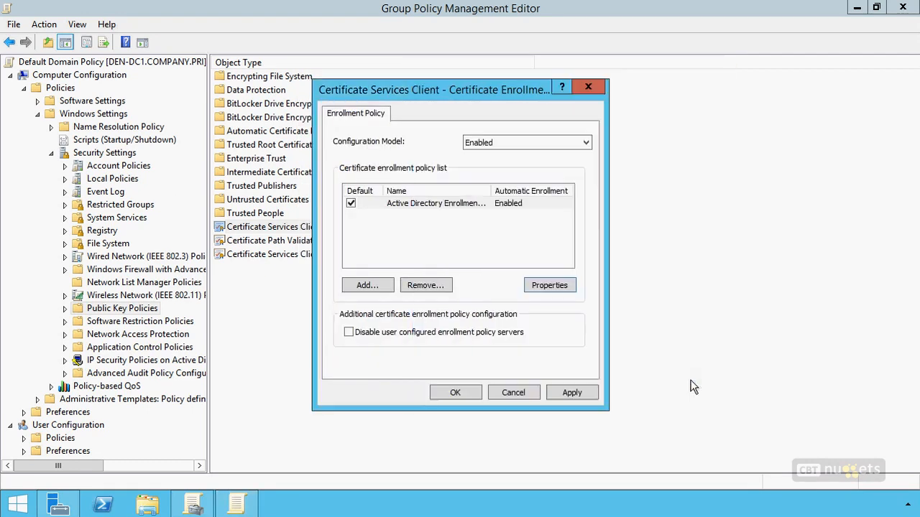
# Try setting the configuration model of Certificate Services Client - Auto-Enrollment to Enabled
pyautogui.click(513, 388)
pyautogui.doubleClick(321, 254)
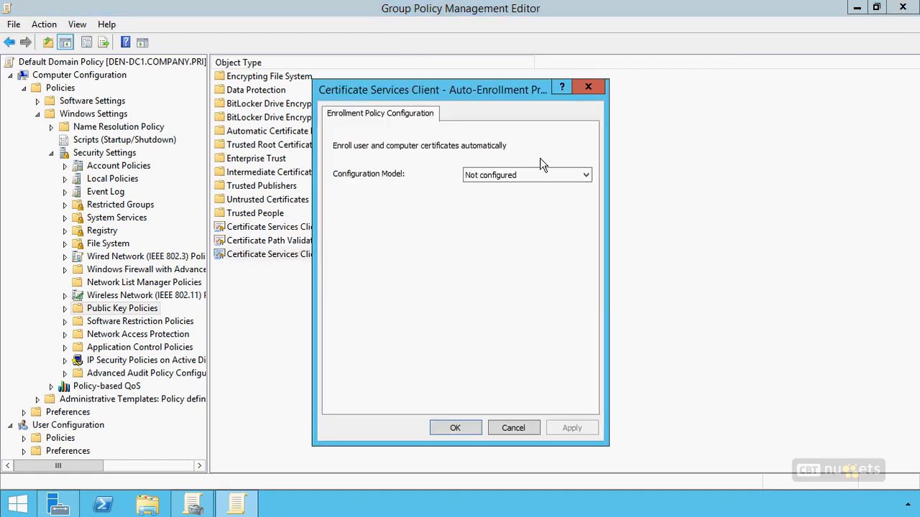
pyautogui.click(503, 175)
pyautogui.click(491, 197)
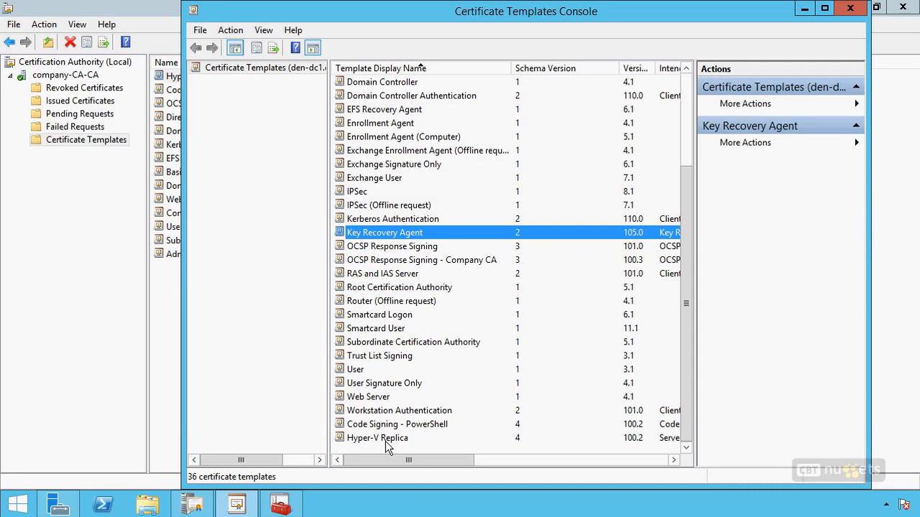
# Review the security permissions of the Code Signing template in the Certificate Templates Console without changing them
pyautogui.click(366, 110)
pyautogui.scroll(2, 366, 115)
pyautogui.scroll(1, 367, 115)
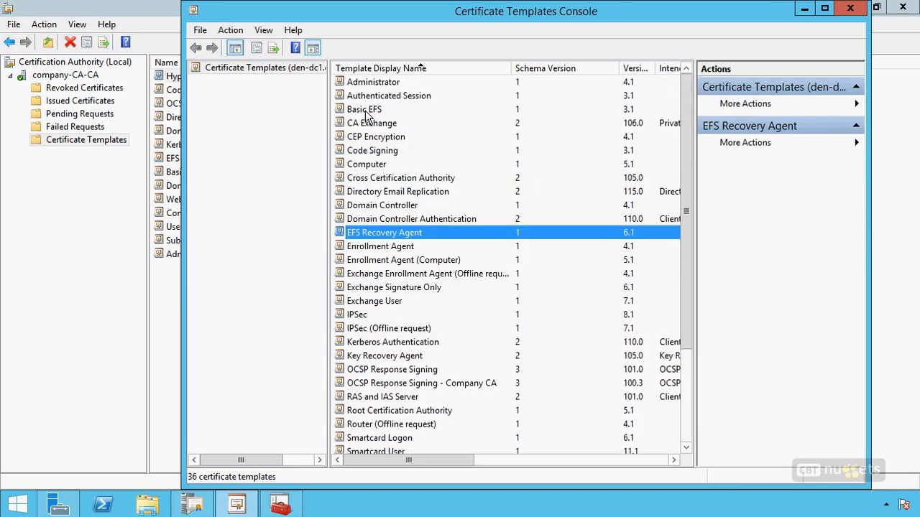
pyautogui.doubleClick(377, 151)
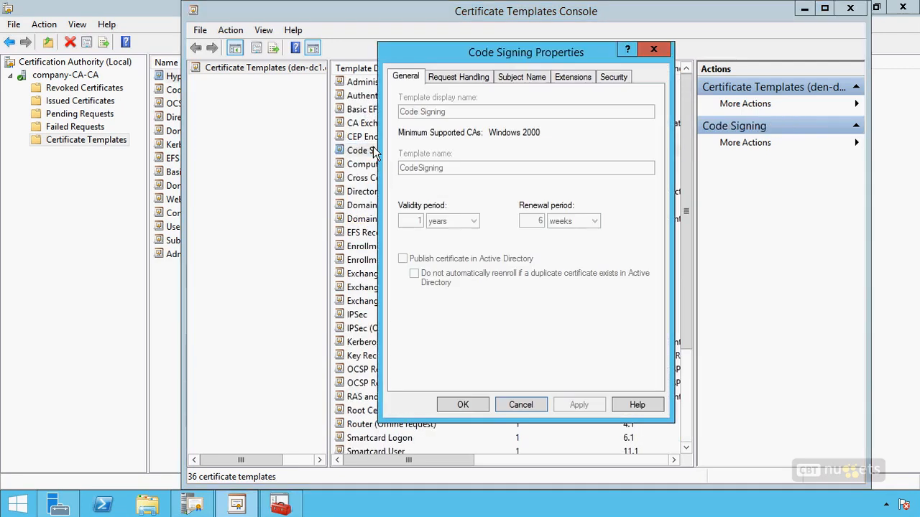
pyautogui.click(612, 76)
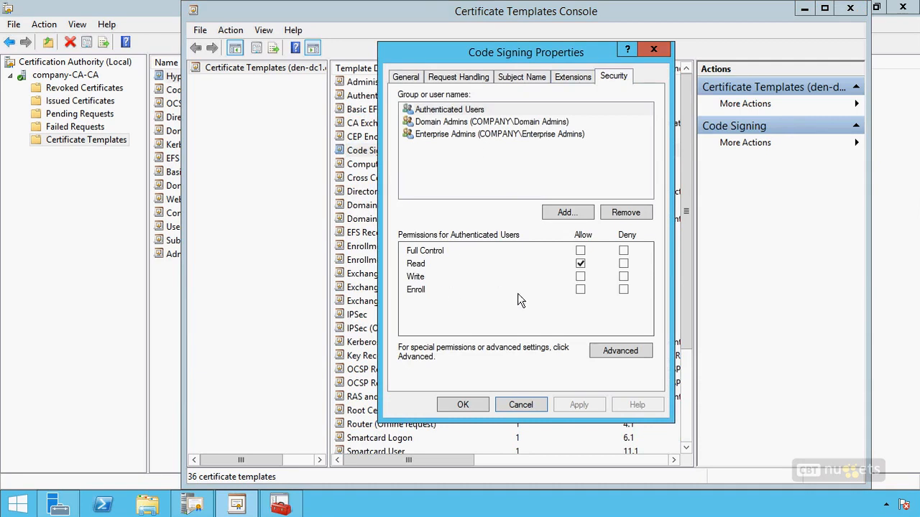
pyautogui.click(529, 403)
# Try duplicating the Code Signing template with the Autoenroll permission allowed for Authenticated Users, then discard the new template
pyautogui.rightClick(377, 151)
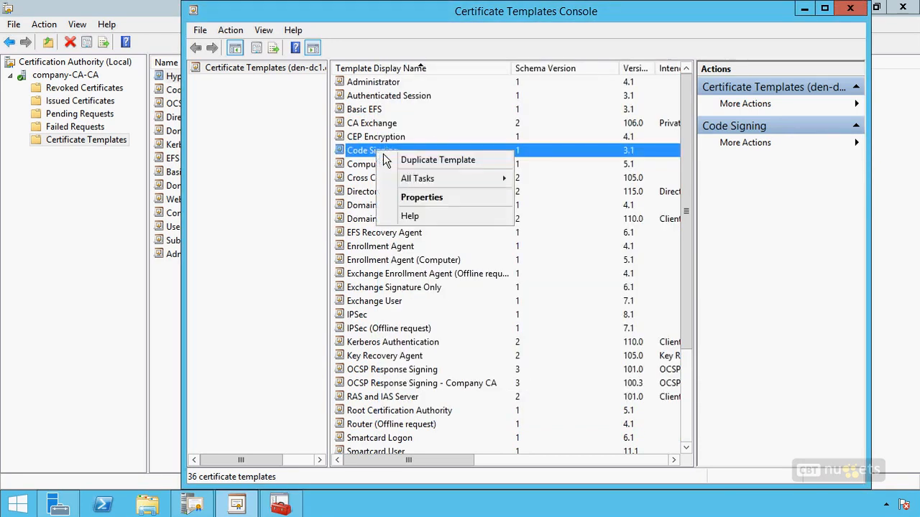
pyautogui.click(434, 159)
pyautogui.click(628, 103)
pyautogui.click(431, 328)
pyautogui.click(580, 328)
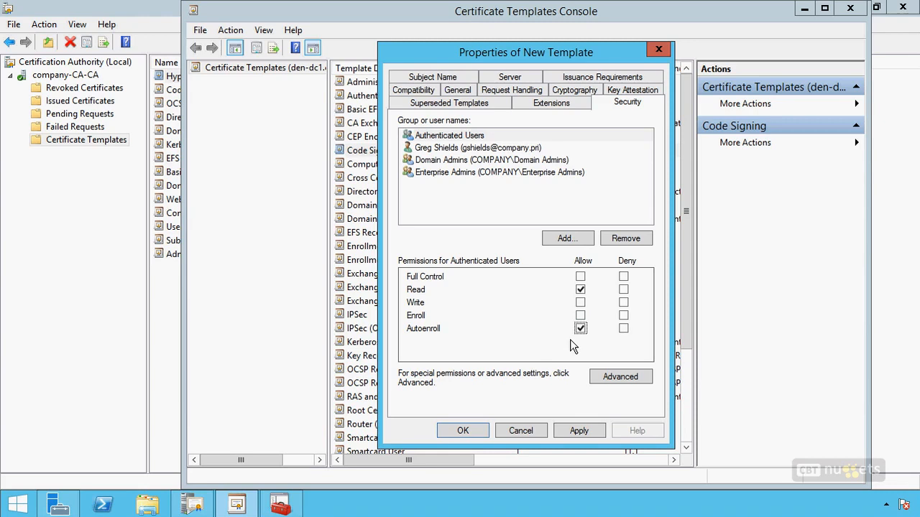
pyautogui.click(523, 431)
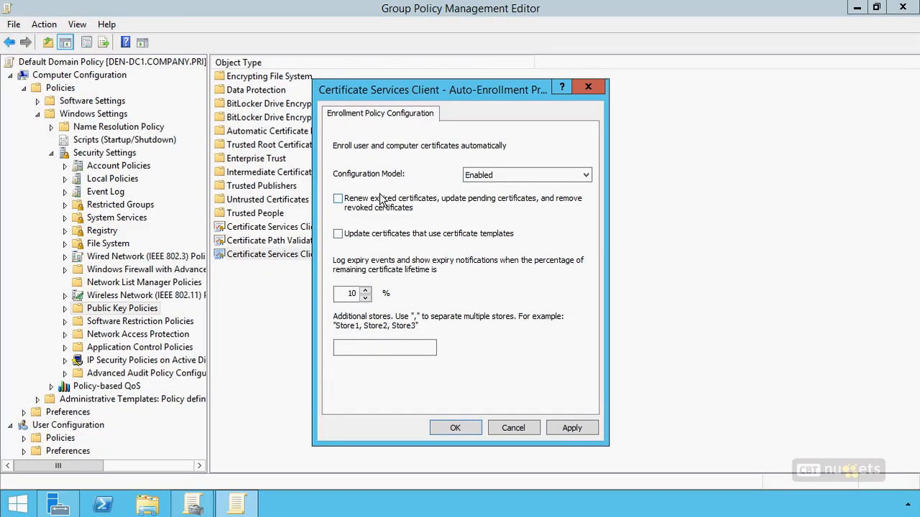
# Try the auto-enrollment option that renews expired, updates pending and removes revoked certificates, then discard the policy changes
pyautogui.click(339, 199)
pyautogui.click(515, 431)
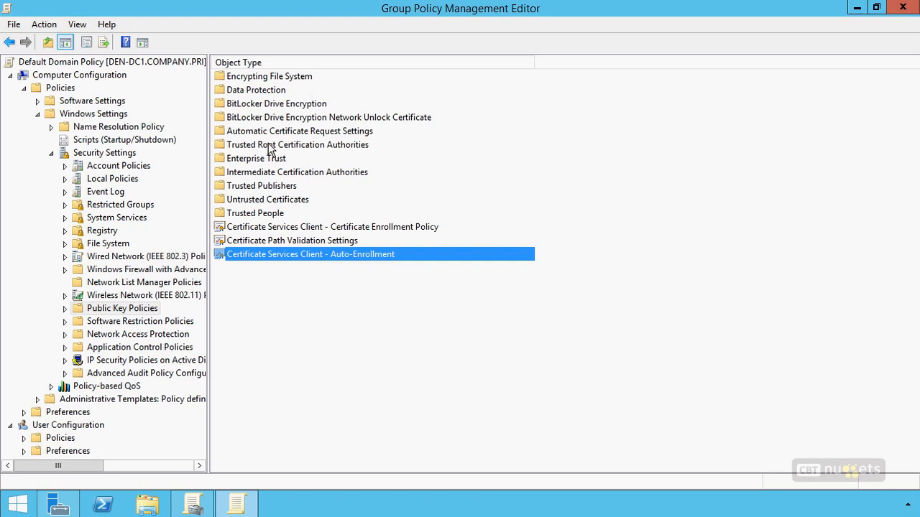
# Examine the Encrypting File System policy and the Add Recovery Agent Wizard's agent selection without adding a data recovery agent
pyautogui.click(278, 78)
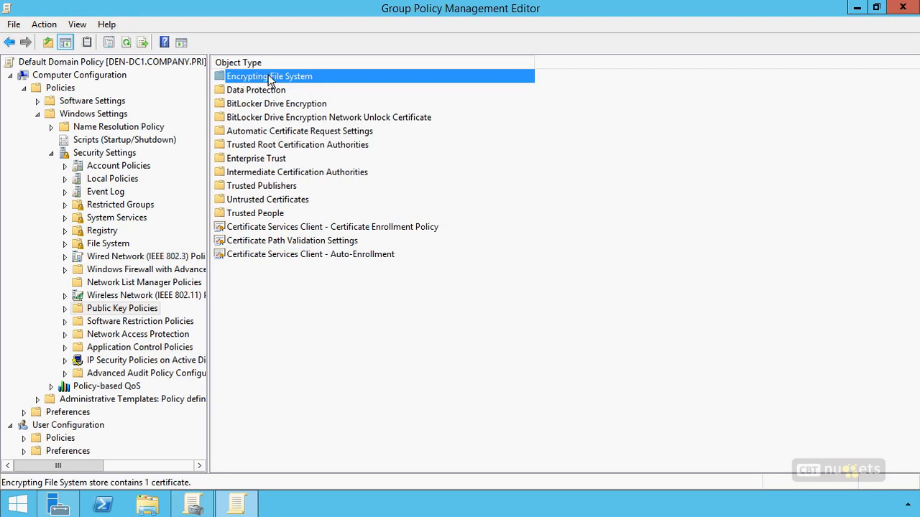
pyautogui.doubleClick(268, 77)
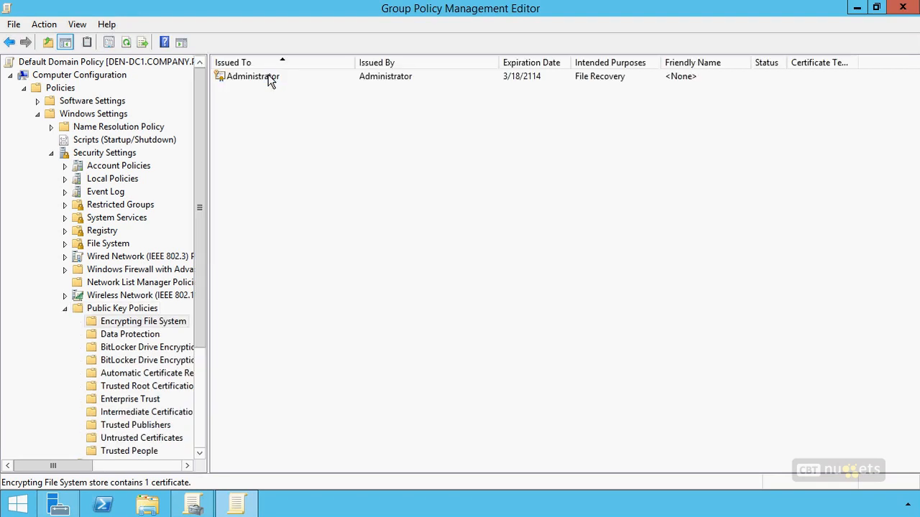
pyautogui.rightClick(136, 319)
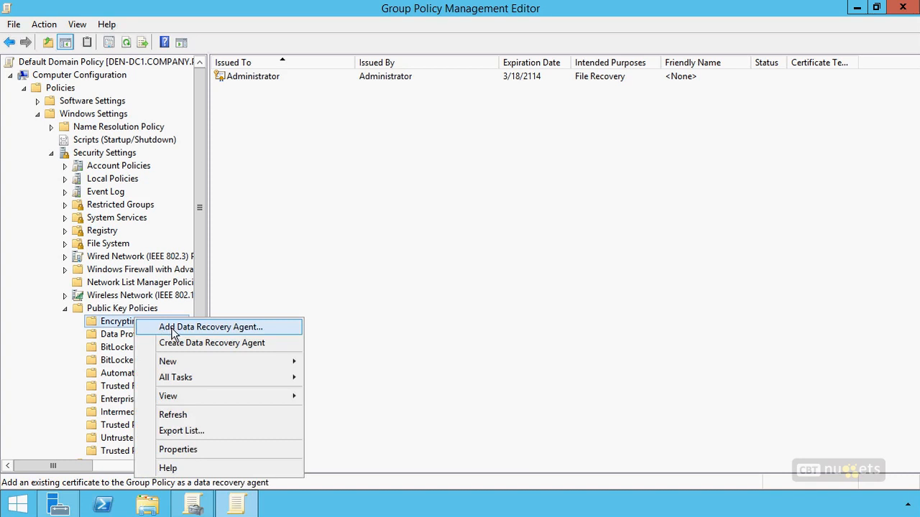
pyautogui.moveTo(201, 364)
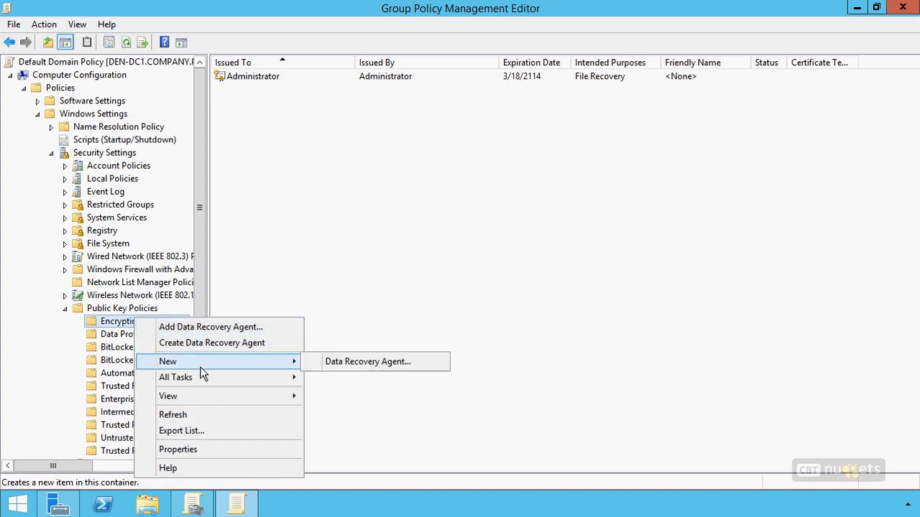
pyautogui.click(210, 332)
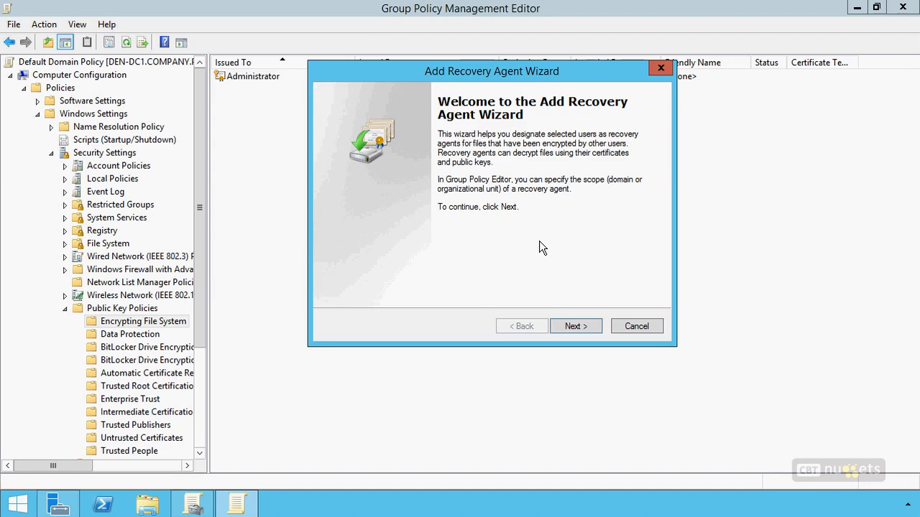
pyautogui.click(564, 326)
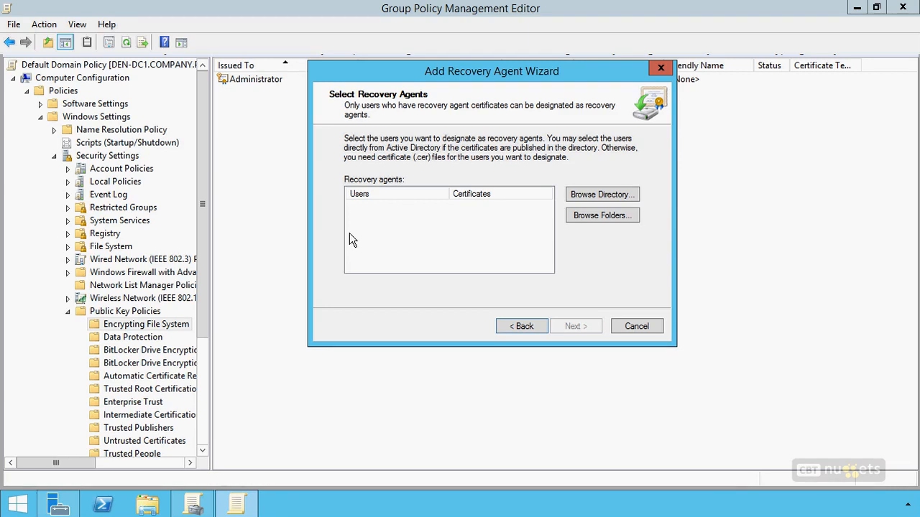
pyautogui.click(610, 327)
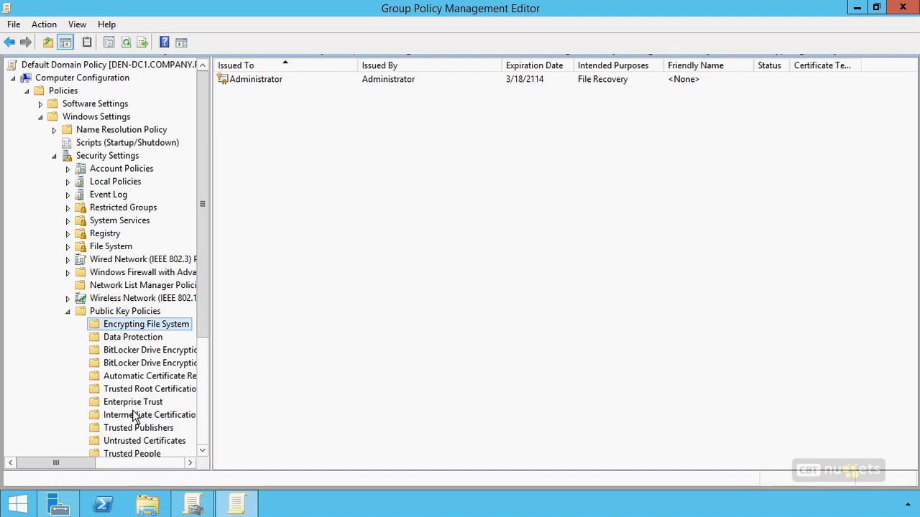
pyautogui.moveTo(236, 503)
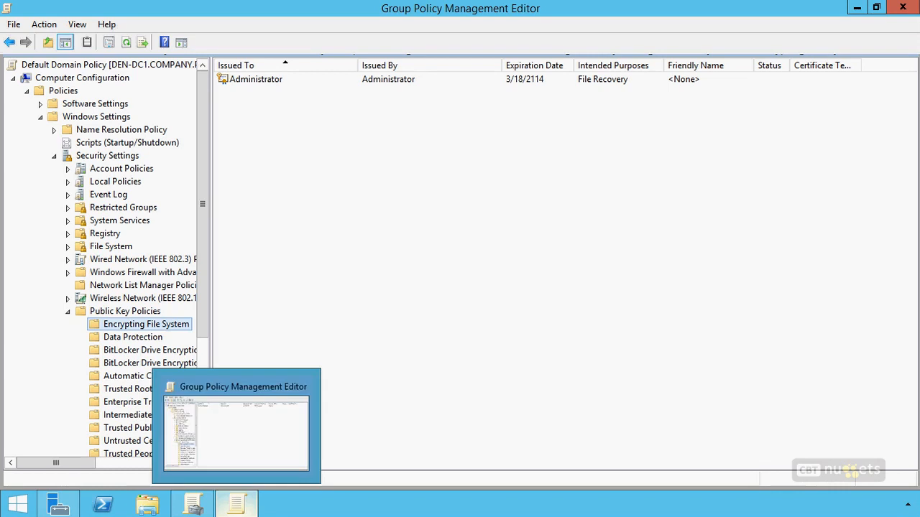